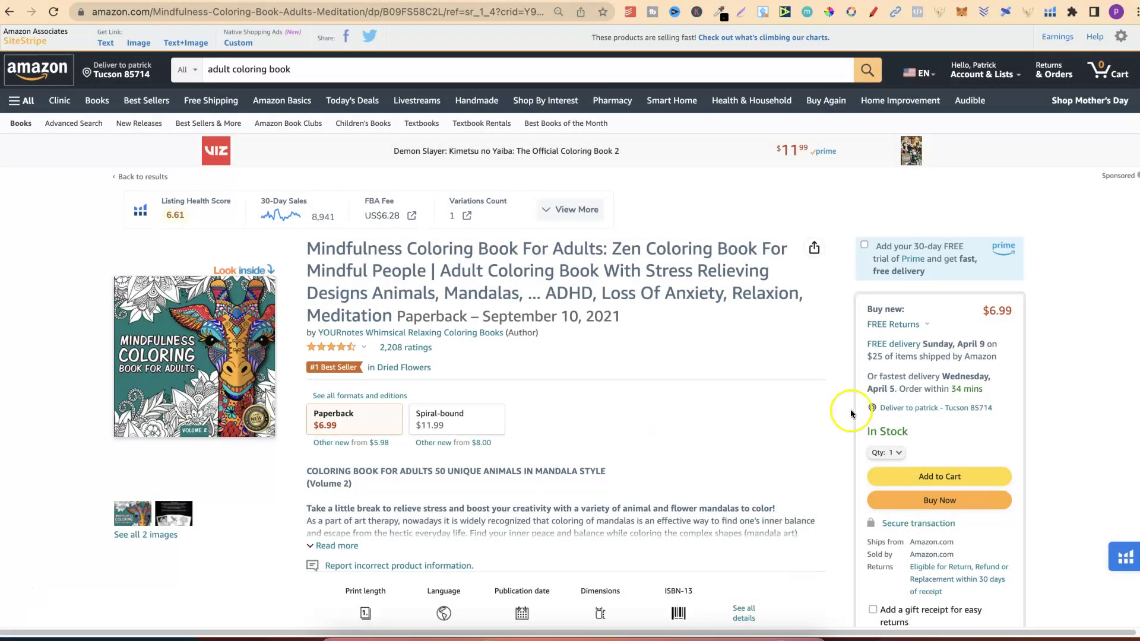
Step: Scroll the coloring book listing down to Helium 10's 30-day price and sales-rank chart
{"action": "scroll", "coordinate": [1131, 63], "scroll_direction": "down", "scroll_amount": 1}
{"action": "scroll", "coordinate": [571, 326], "scroll_direction": "down", "scroll_amount": 5}
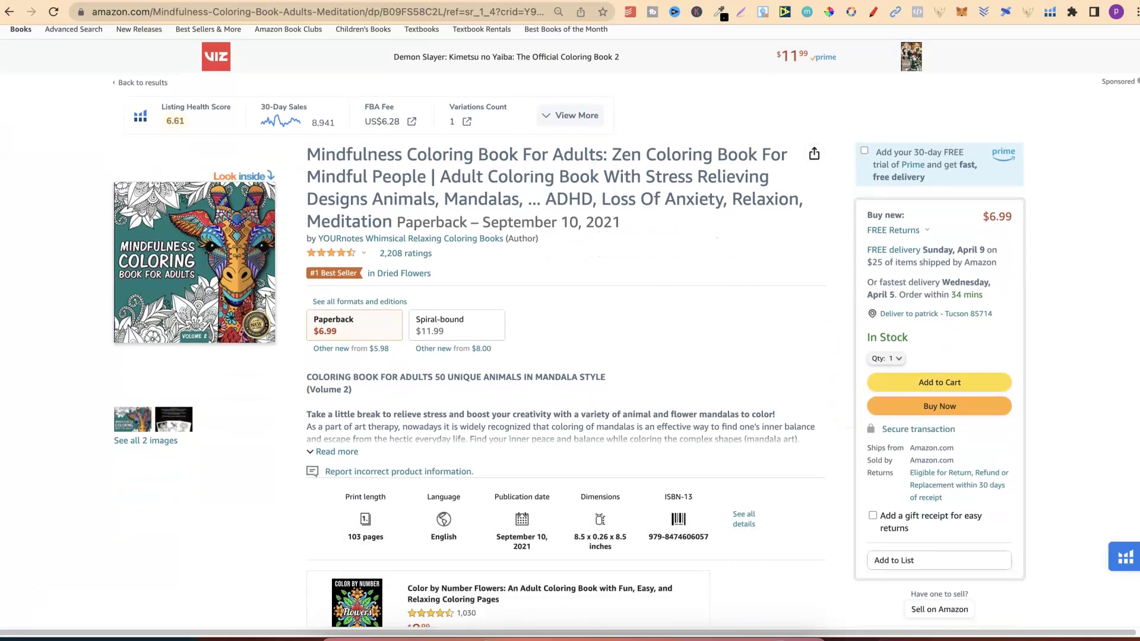
{"action": "scroll", "coordinate": [617, 267], "scroll_direction": "down", "scroll_amount": 8}
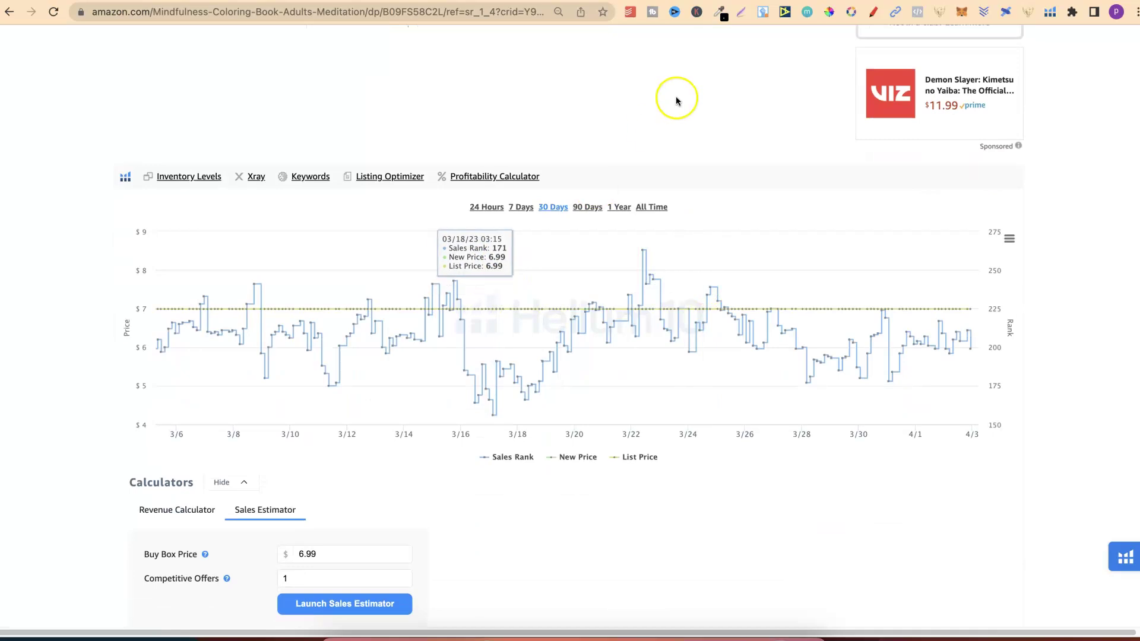
Step: Run a Cerebro reverse-ASIN keyword search for the coloring book, returning 5,667 keywords
{"action": "left_click", "coordinate": [312, 169]}
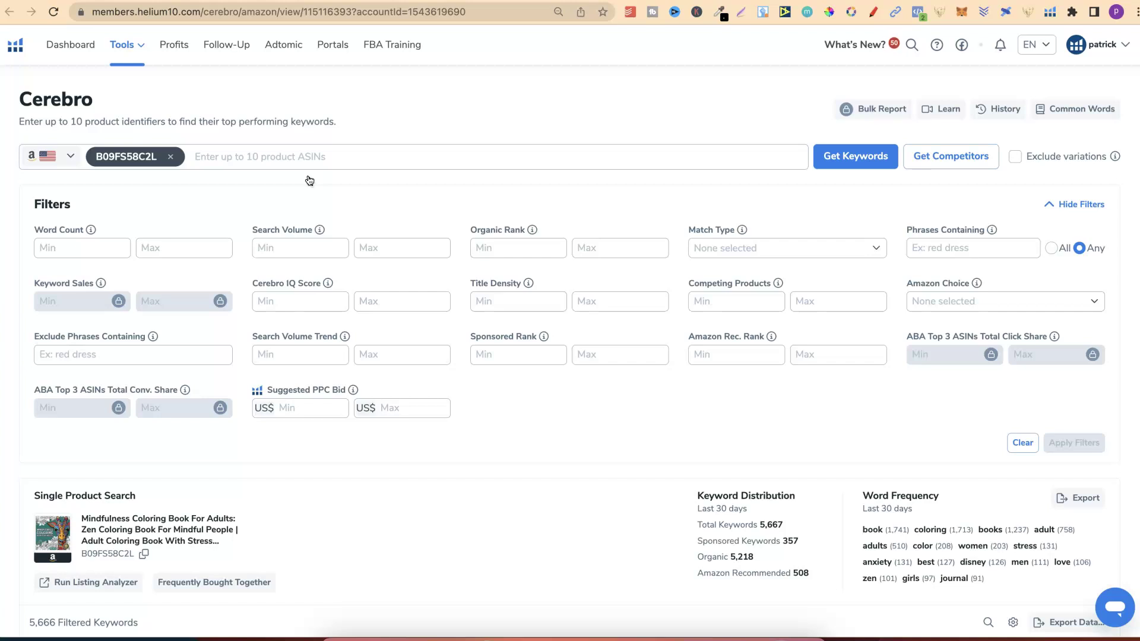
{"action": "left_click", "coordinate": [144, 160]}
{"action": "scroll", "coordinate": [1137, 92], "scroll_direction": "down", "scroll_amount": 3}
{"action": "scroll", "coordinate": [570, 349], "scroll_direction": "down", "scroll_amount": 5}
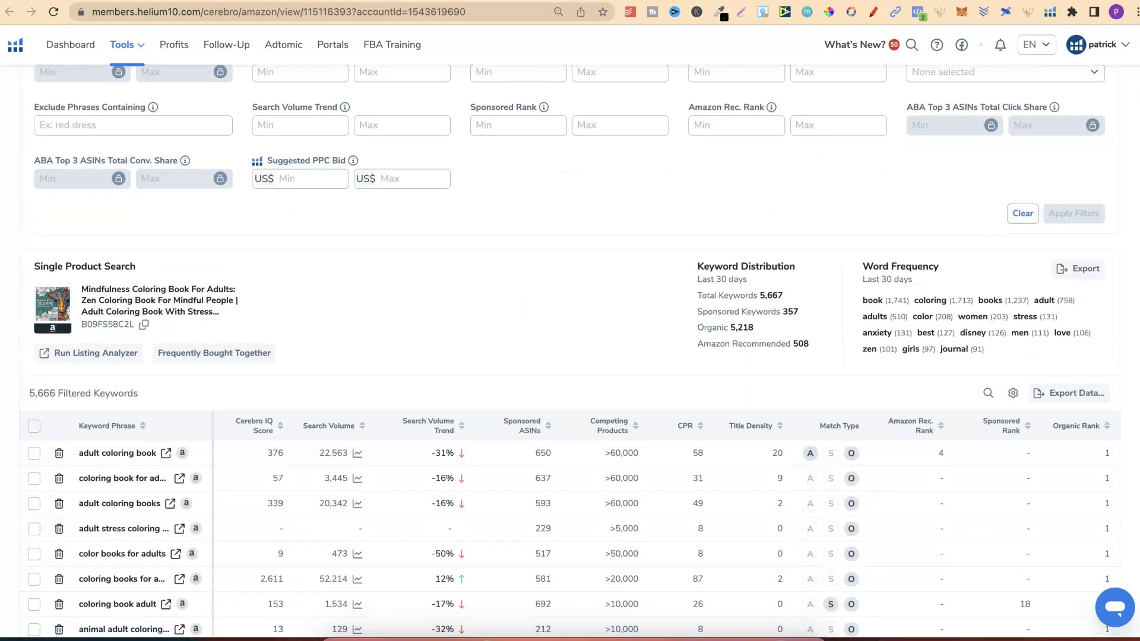
{"action": "scroll", "coordinate": [414, 173], "scroll_direction": "down", "scroll_amount": 3}
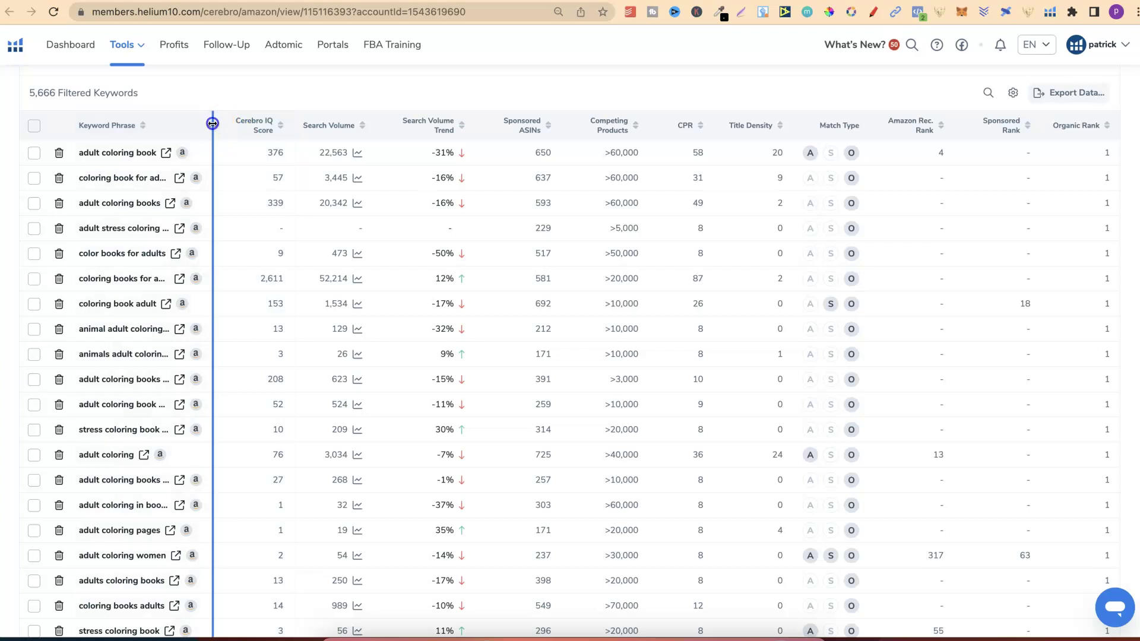
Step: Widen the Keyword Phrase column so full keyword phrases are readable
{"action": "left_click_drag", "start_coordinate": [212, 123], "coordinate": [272, 129]}
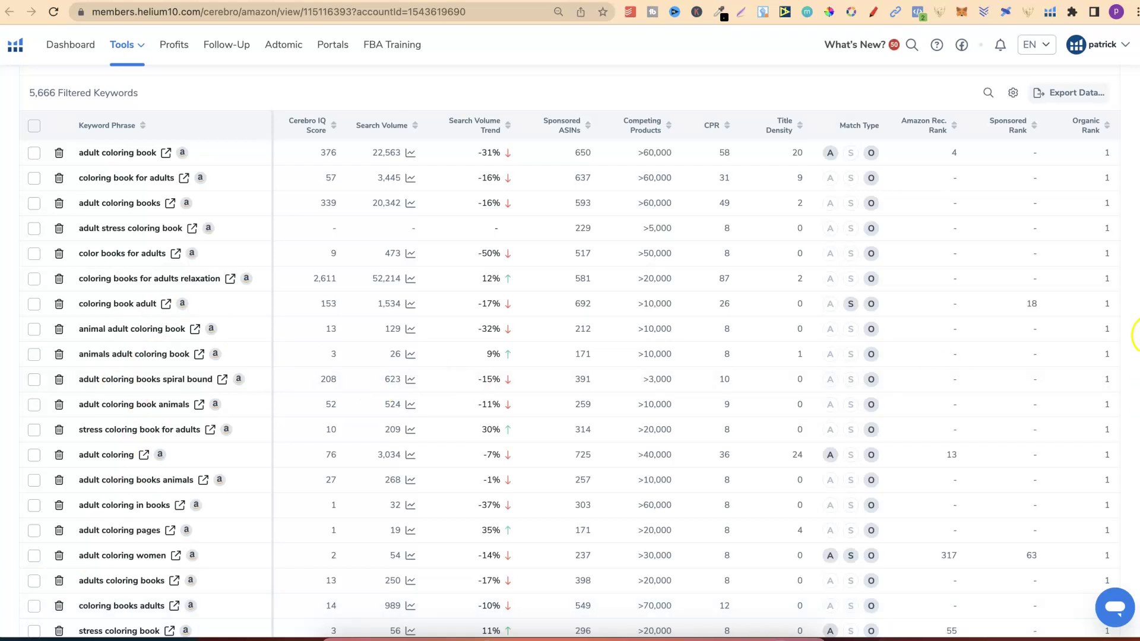
{"action": "scroll", "coordinate": [1135, 339], "scroll_direction": "down", "scroll_amount": 4}
{"action": "scroll", "coordinate": [568, 356], "scroll_direction": "down", "scroll_amount": 8}
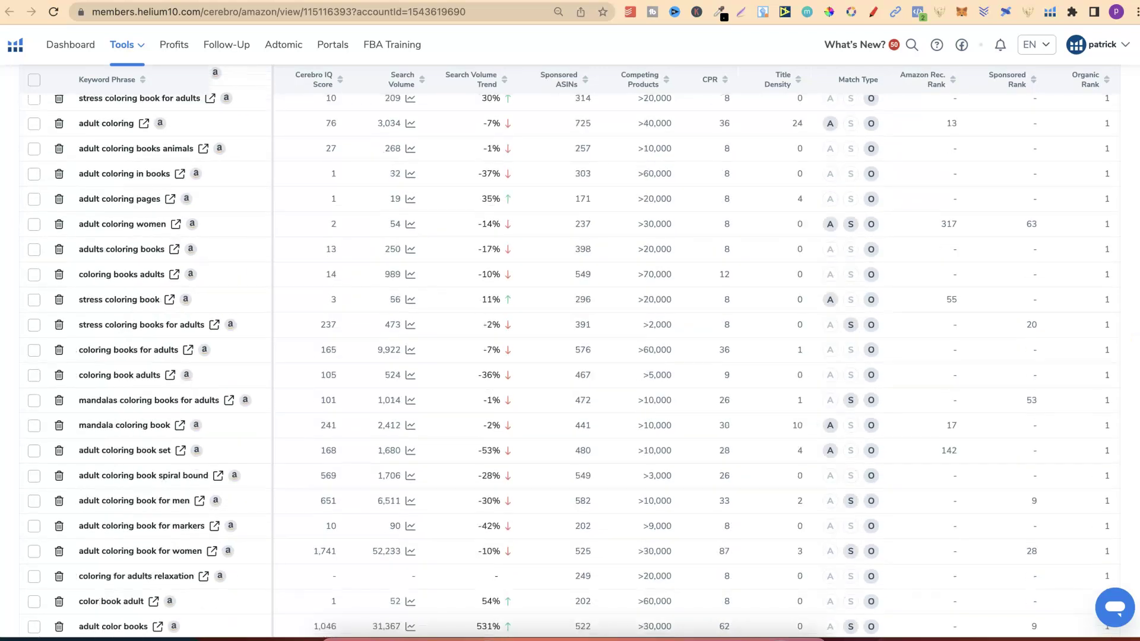
{"action": "scroll", "coordinate": [568, 356], "scroll_direction": "up", "scroll_amount": 6}
{"action": "scroll", "coordinate": [1136, 218], "scroll_direction": "up", "scroll_amount": 15}
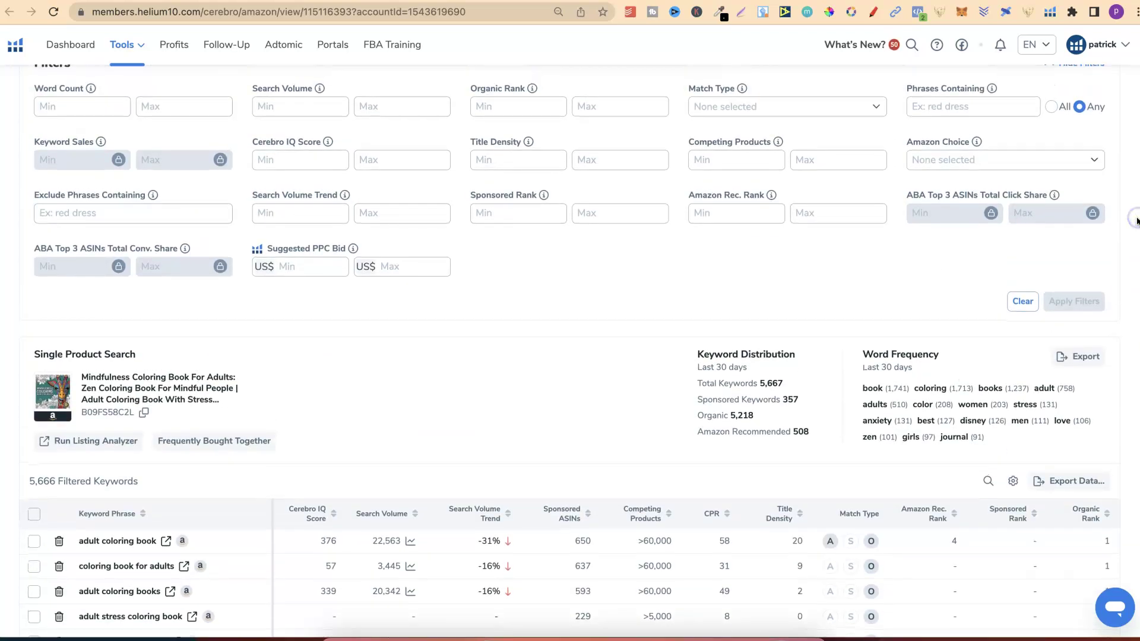
Step: Filter to search volume minimum 100 and competing products maximum 5000, leaving 1,528 keywords
{"action": "left_click", "coordinate": [289, 104]}
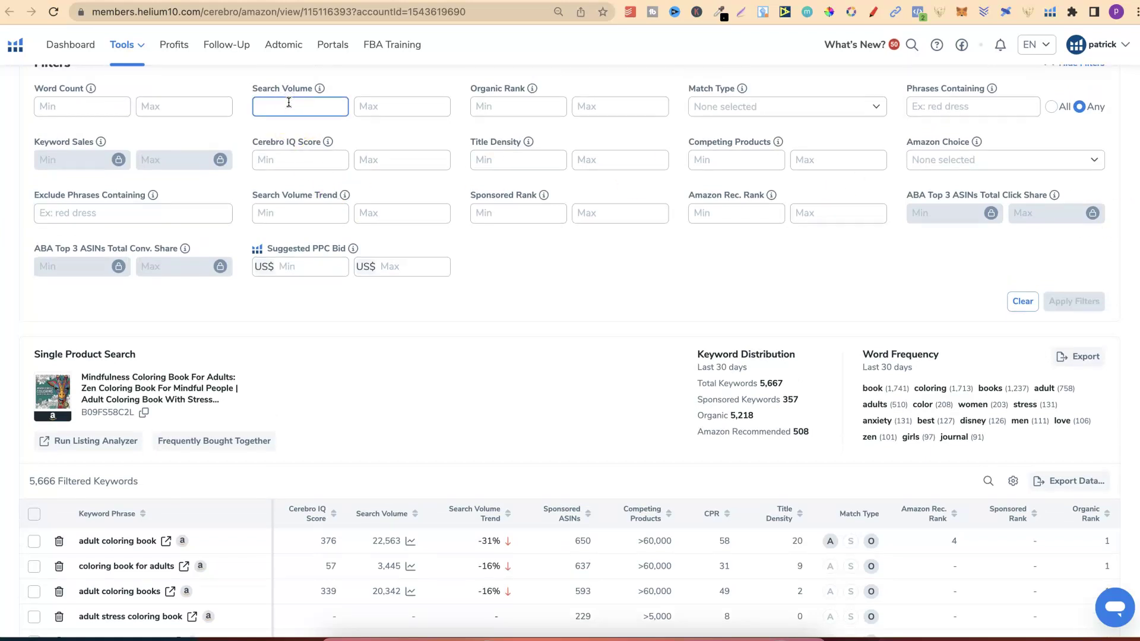
{"action": "type", "text": "100"}
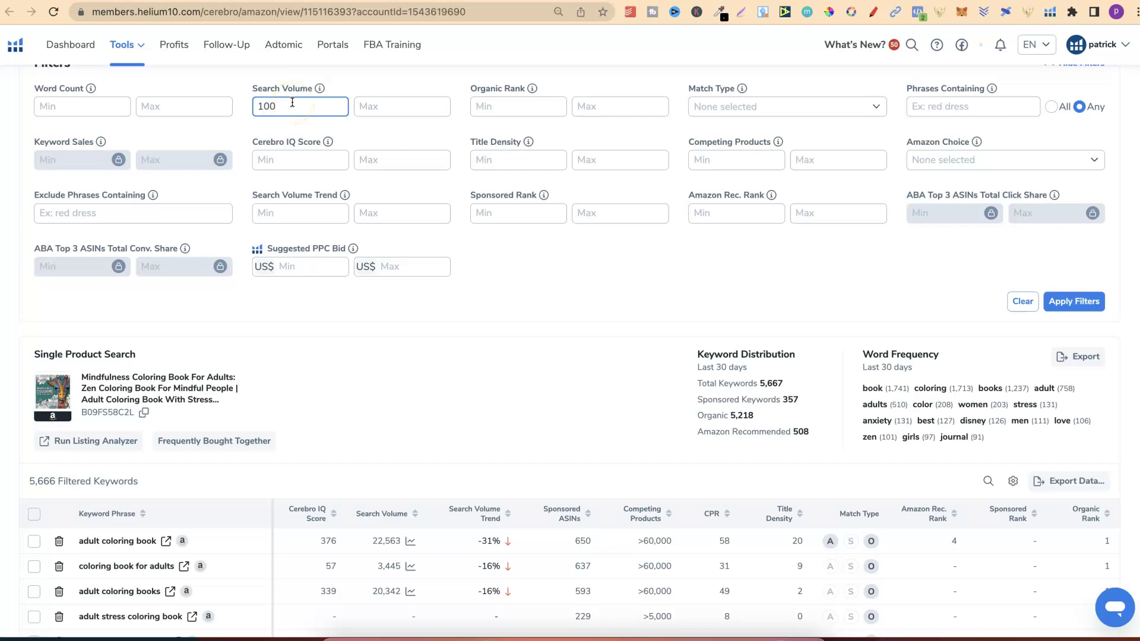
{"action": "left_click", "coordinate": [814, 158]}
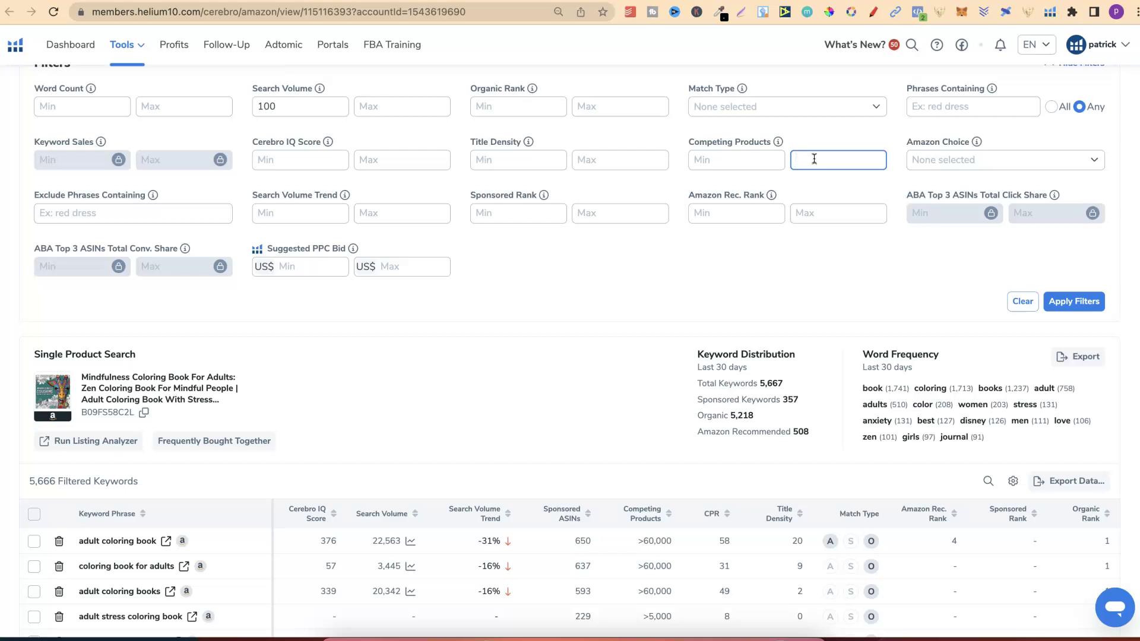
{"action": "type", "text": "5000"}
{"action": "left_click", "coordinate": [1086, 301]}
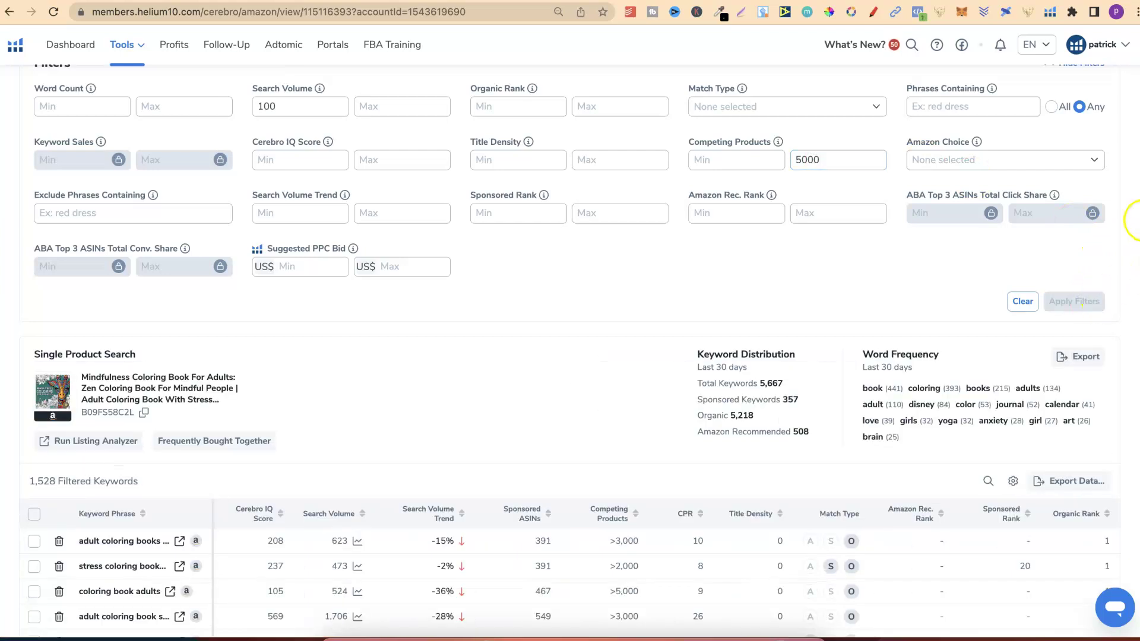
{"action": "scroll", "coordinate": [569, 356], "scroll_direction": "down", "scroll_amount": 5}
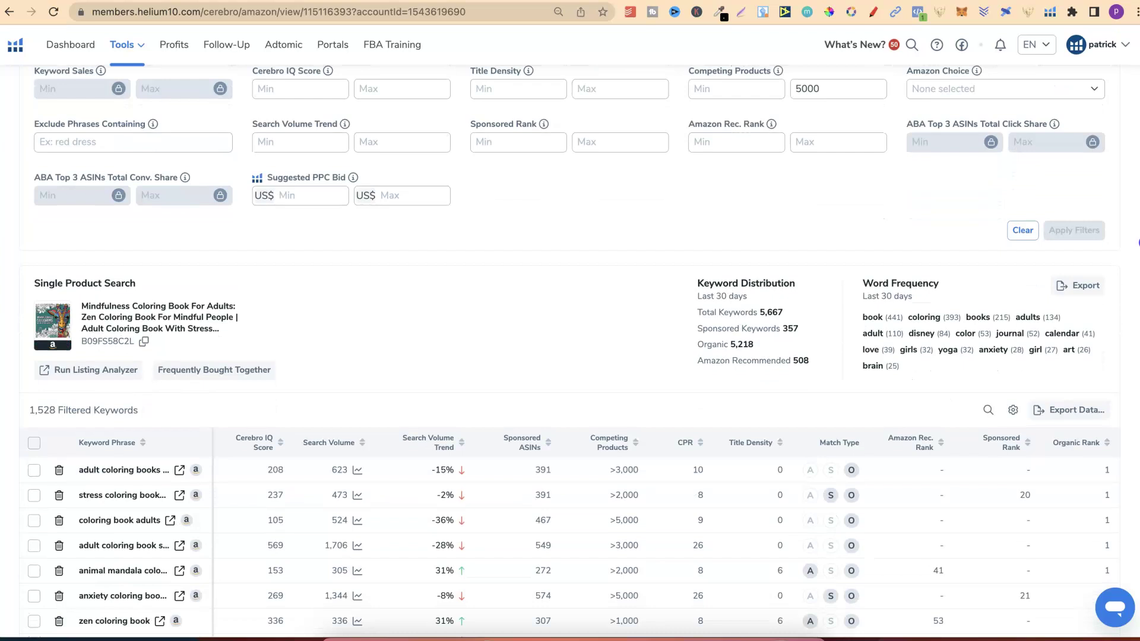
{"action": "scroll", "coordinate": [569, 351], "scroll_direction": "down", "scroll_amount": 1}
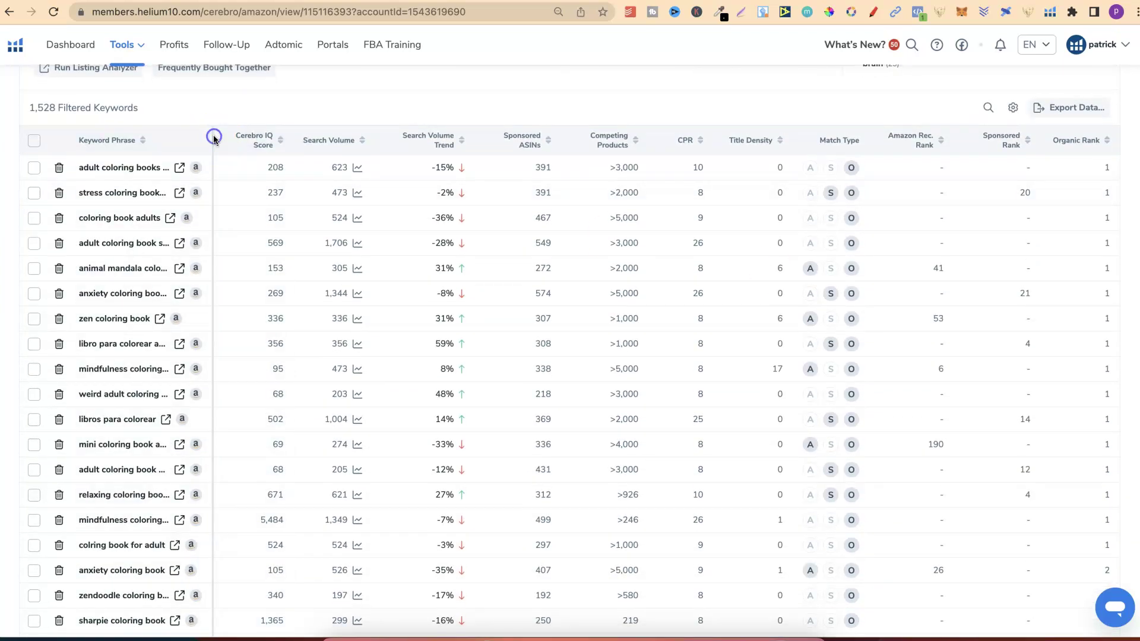
{"action": "left_click_drag", "start_coordinate": [213, 136], "coordinate": [314, 145]}
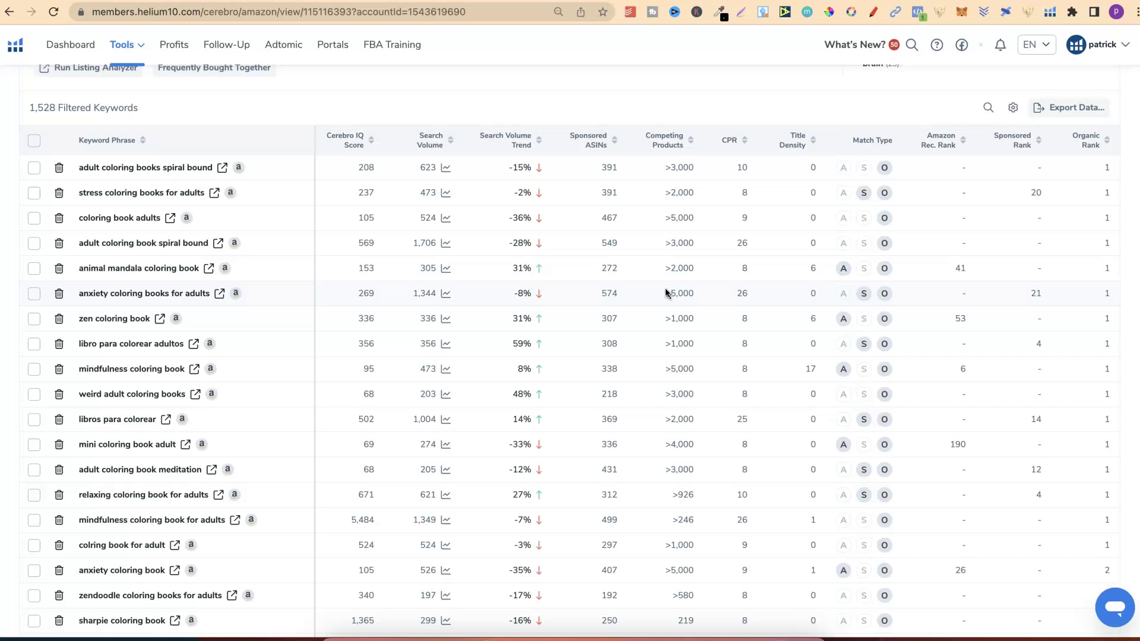
{"action": "left_click", "coordinate": [543, 110]}
Step: From Self Publishing Titans' Free KDP Tools page, open the Amazon KDP Niche Finder extension
{"action": "left_click", "coordinate": [552, 8]}
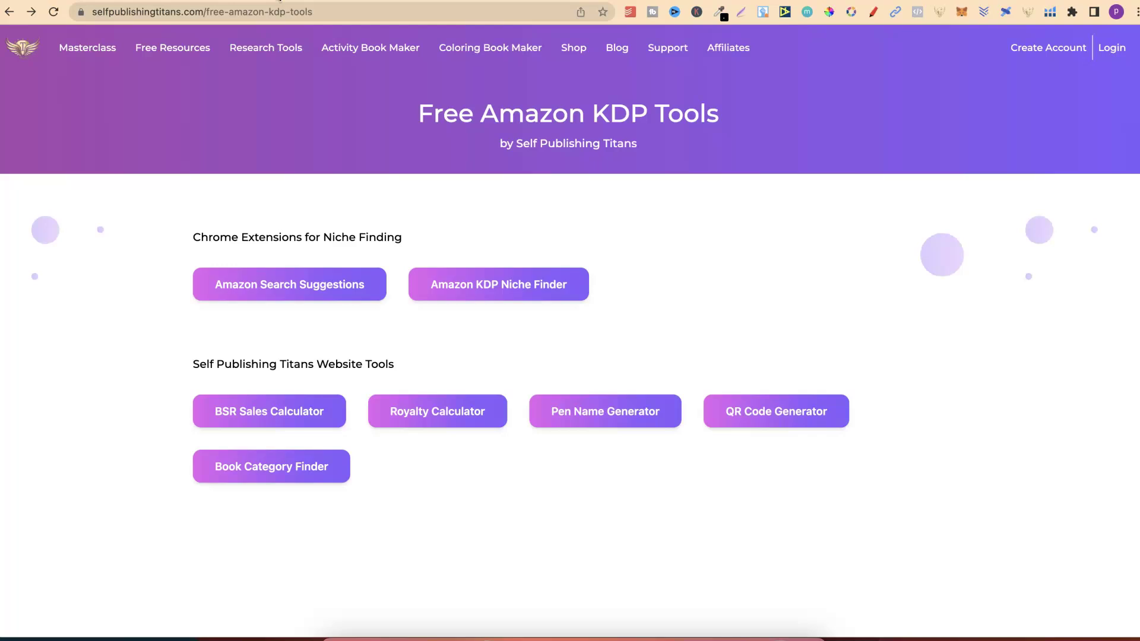
{"action": "mouse_move", "coordinate": [185, 50]}
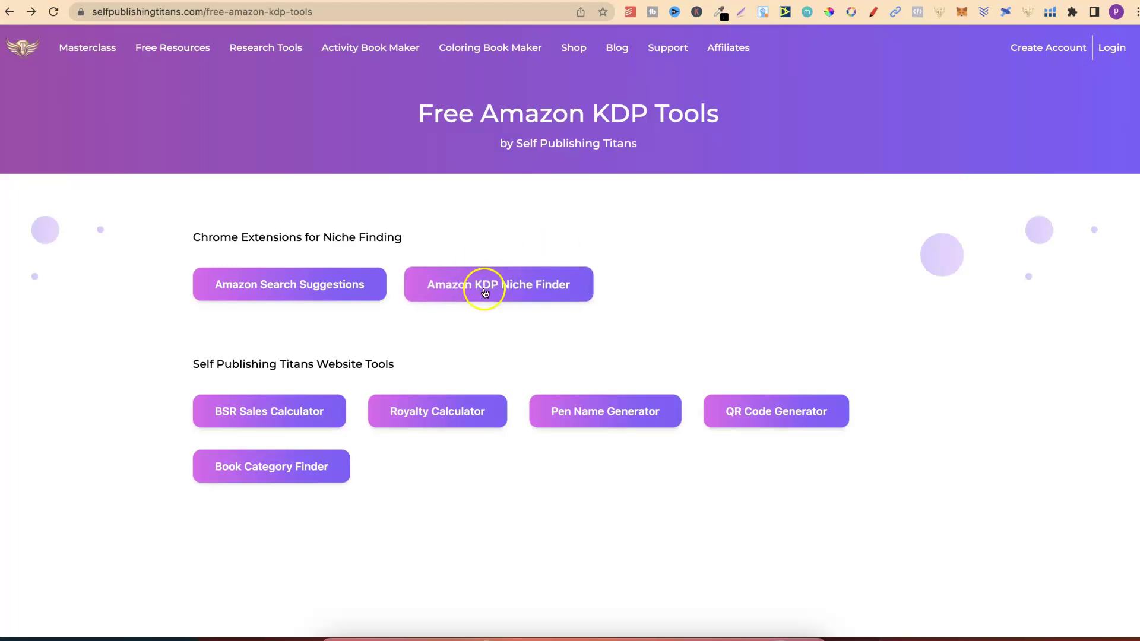
{"action": "left_click", "coordinate": [321, 2]}
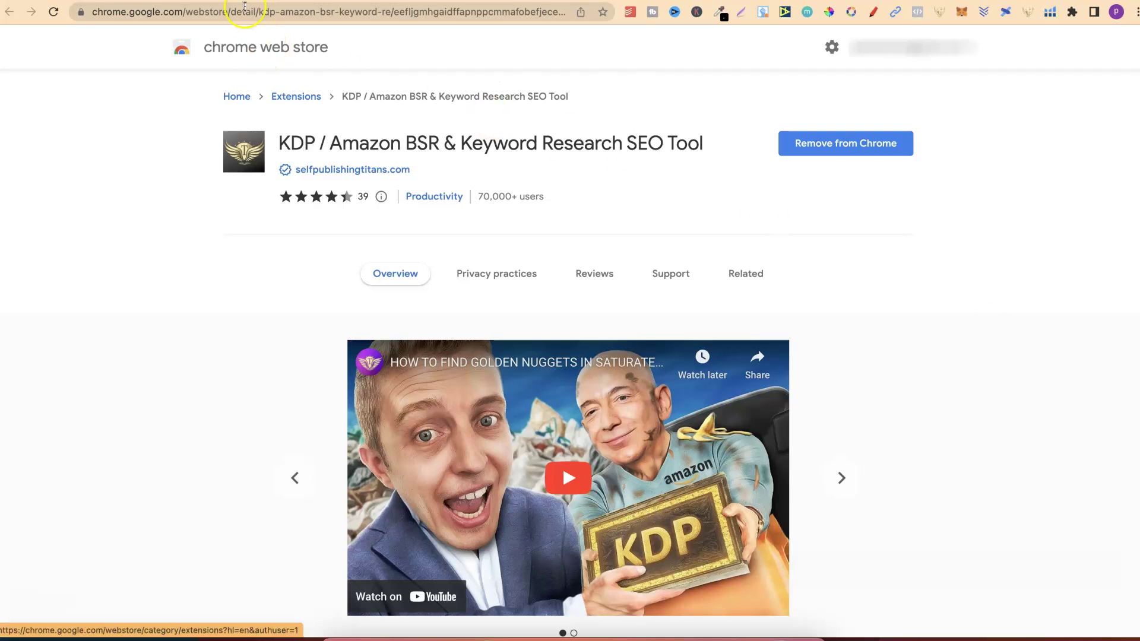
Step: Back in Cerebro, search Amazon for 'anxiety coloring books for adults'
{"action": "left_click", "coordinate": [226, 2]}
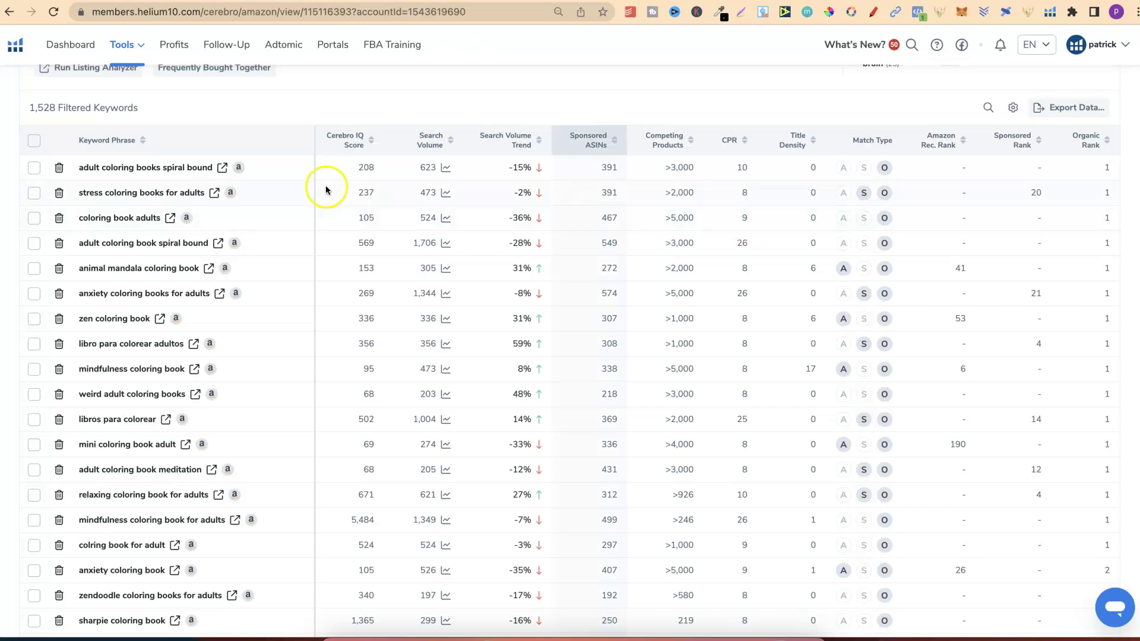
{"action": "left_click", "coordinate": [219, 293]}
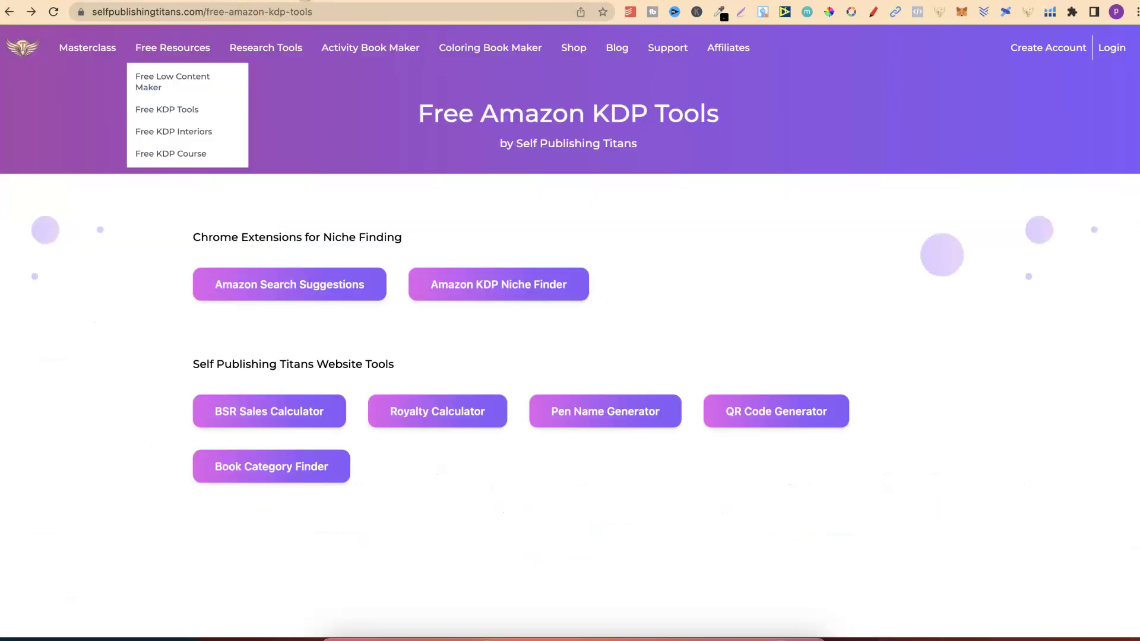
Step: Return to Free KDP Tools and open the Royalty Calculator showing a 3.85 USD royalty
{"action": "left_click", "coordinate": [472, 193]}
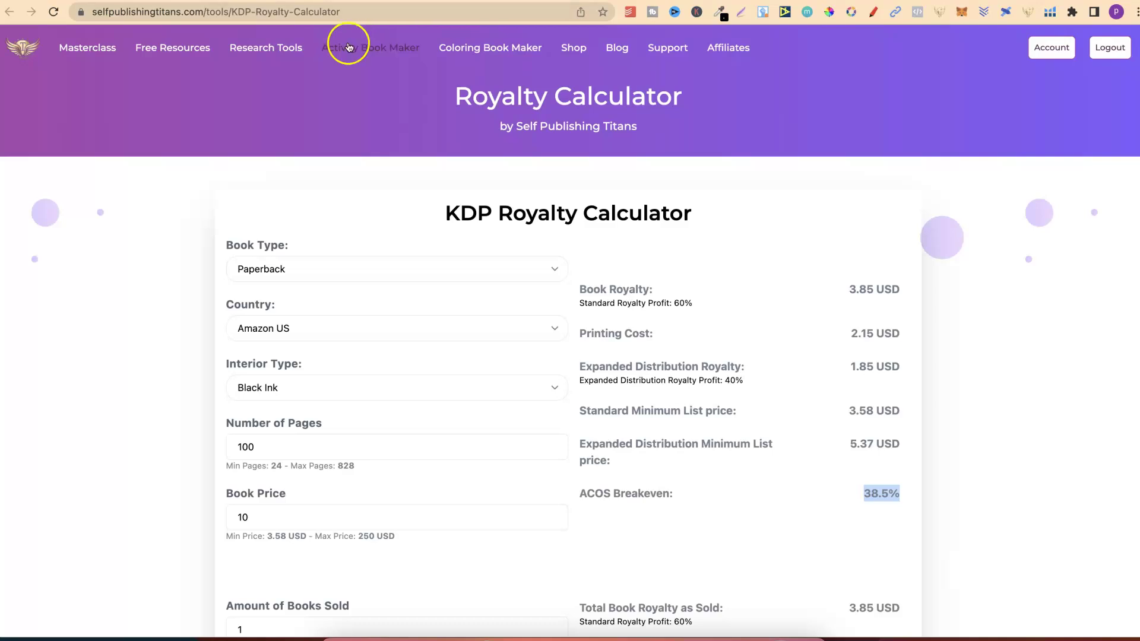
{"action": "mouse_move", "coordinate": [161, 56]}
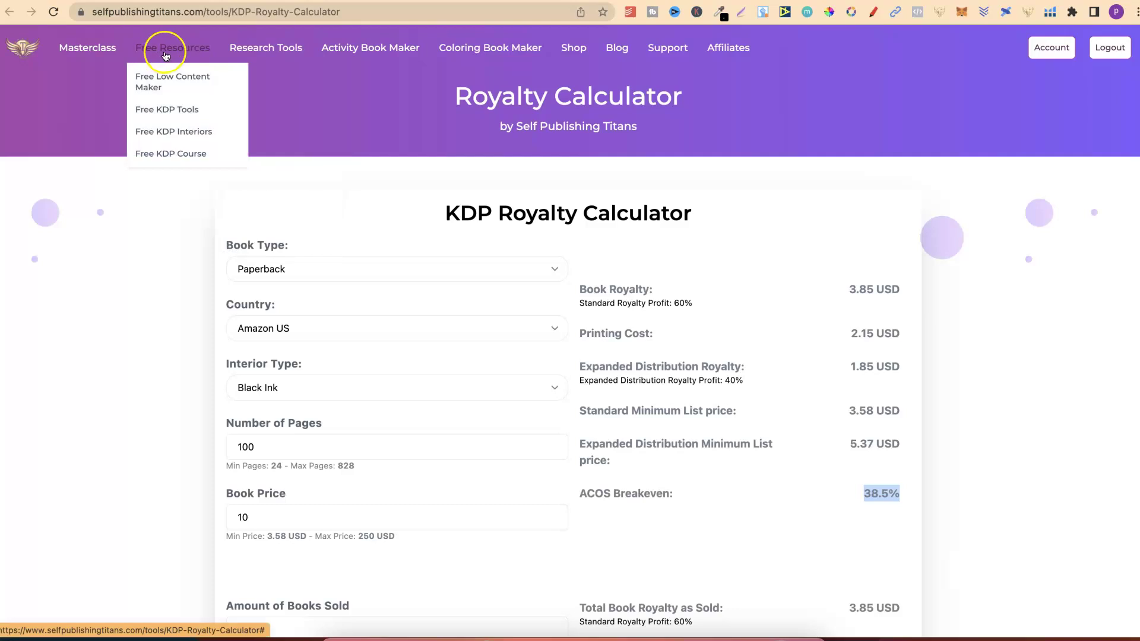
{"action": "left_click", "coordinate": [167, 109]}
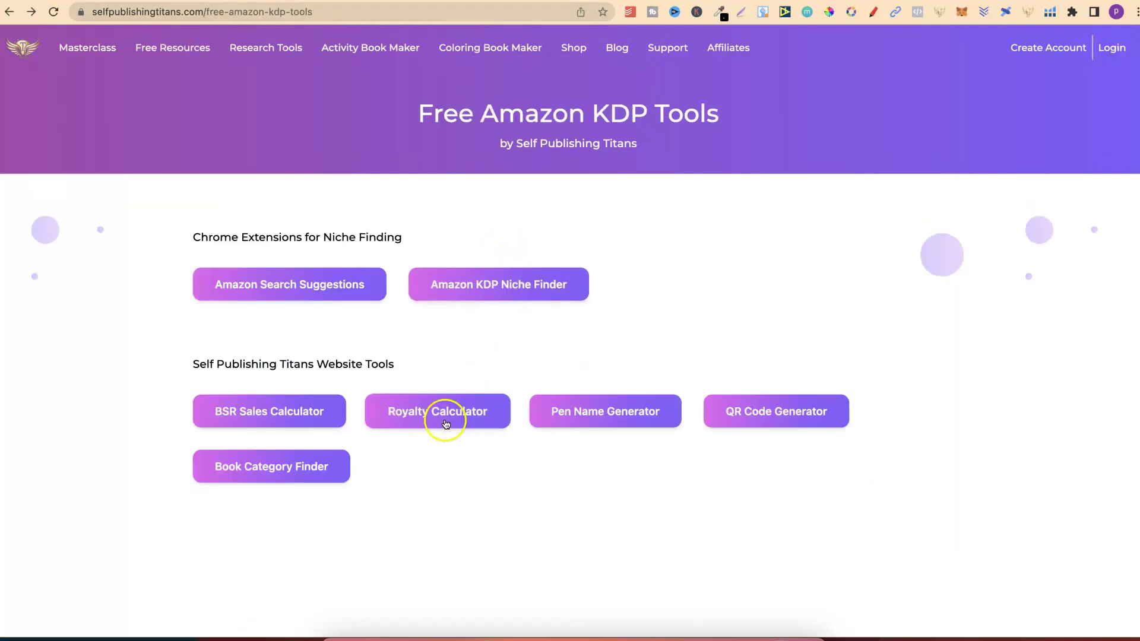
{"action": "left_click", "coordinate": [475, 417]}
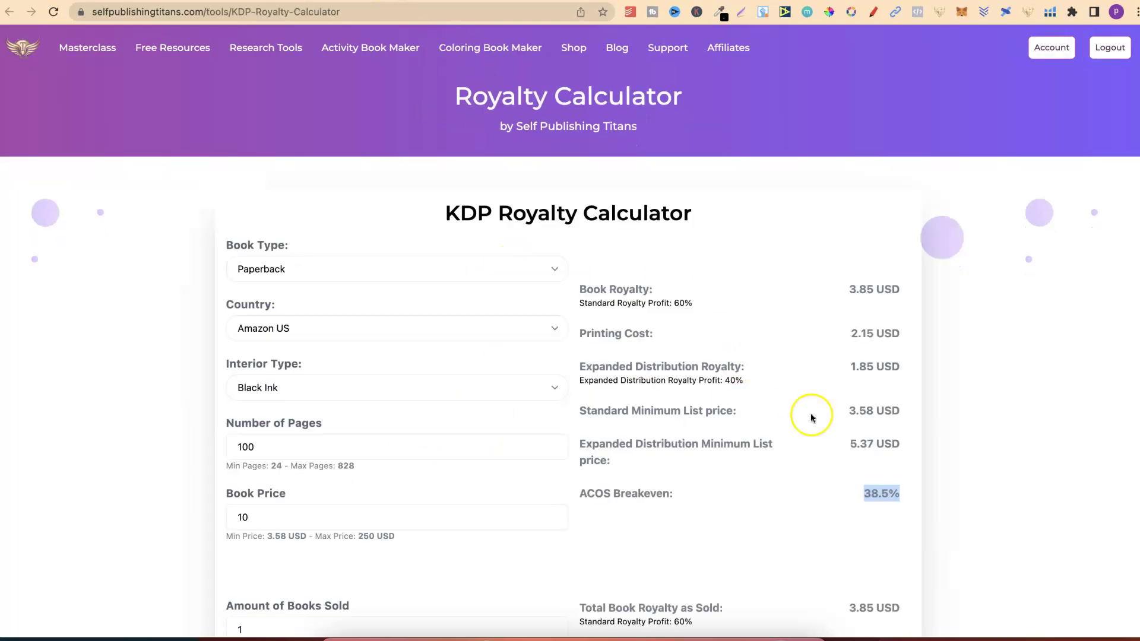
{"action": "left_click", "coordinate": [815, 449]}
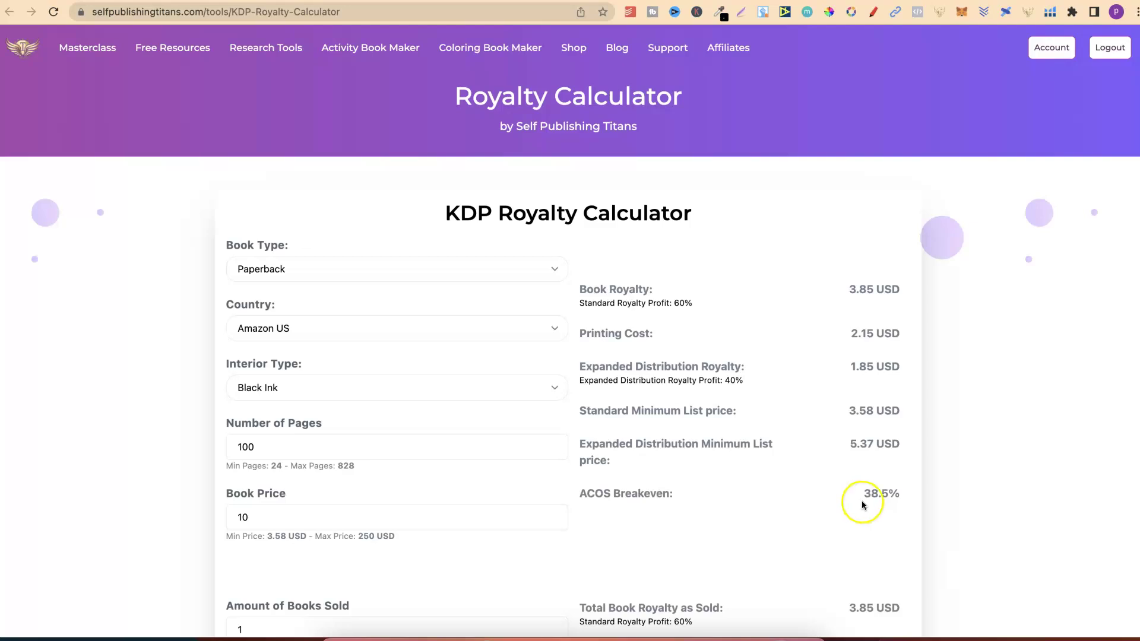
Step: Keep Paperback as the book type and change the book price from 10 to 7.99
{"action": "left_click", "coordinate": [295, 272]}
{"action": "left_click", "coordinate": [172, 304]}
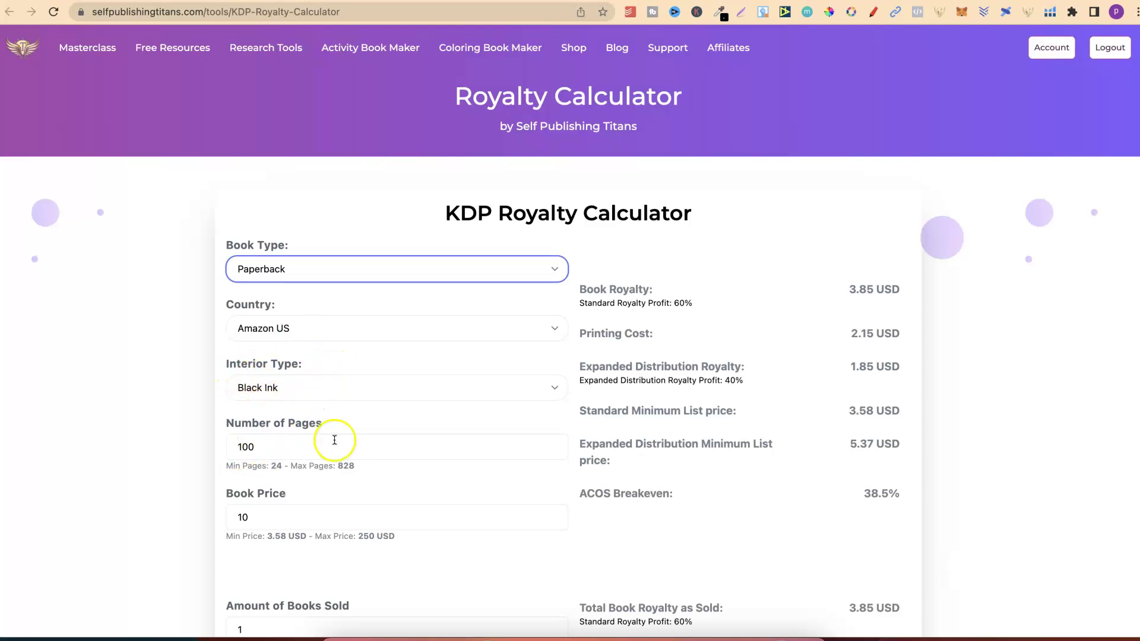
{"action": "left_click", "coordinate": [273, 517]}
{"action": "key", "text": "BackSpace"}
{"action": "key", "text": "BackSpace"}
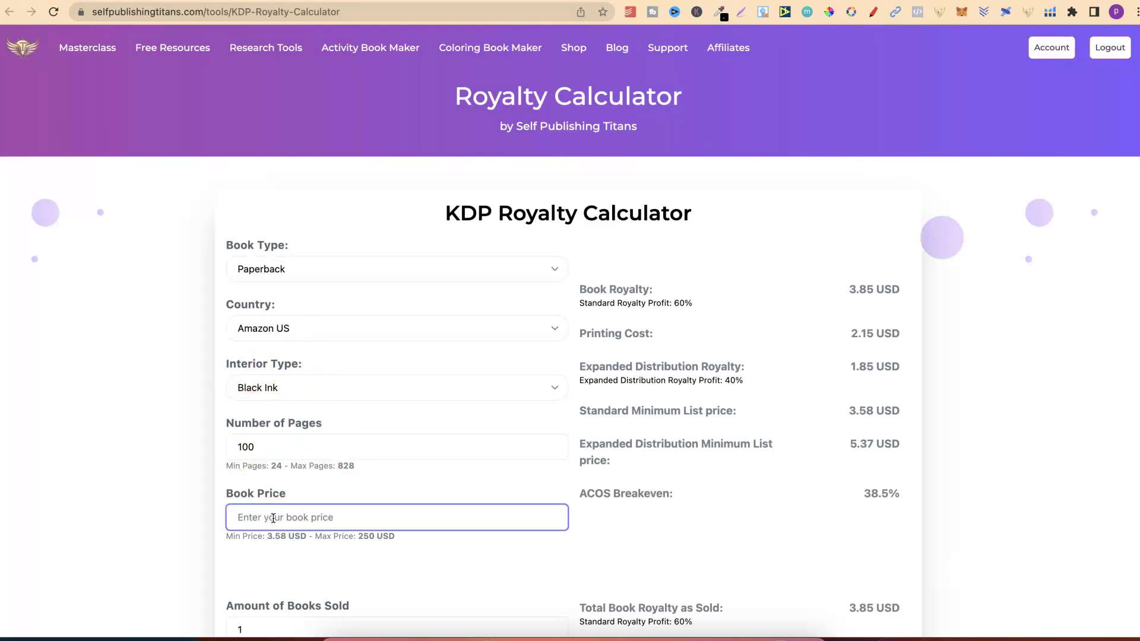
{"action": "type", "text": "7.99"}
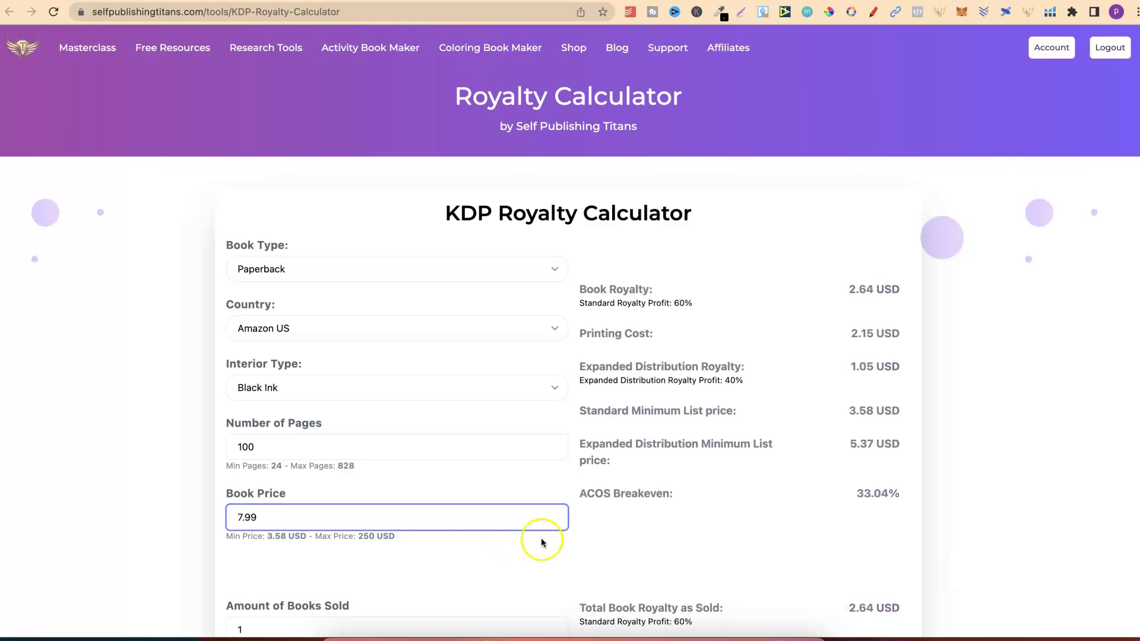
{"action": "left_click", "coordinate": [618, 540]}
Step: Highlight the resulting 33.04% ACOS breakeven figure
{"action": "left_click_drag", "start_coordinate": [857, 494], "coordinate": [900, 499]}
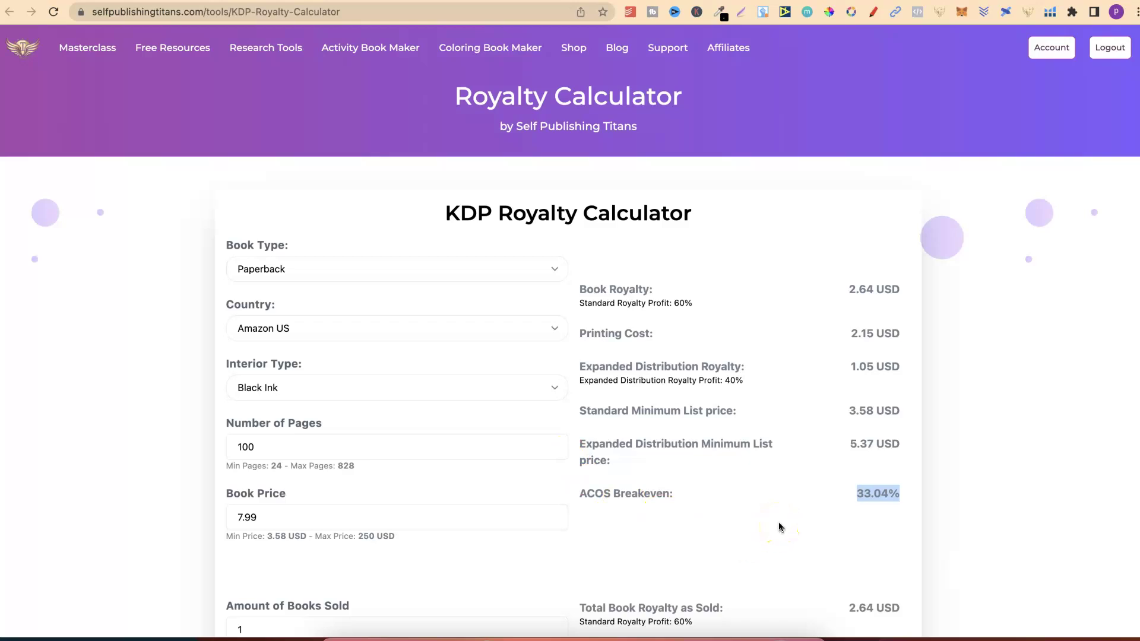
{"action": "left_click", "coordinate": [873, 494]}
{"action": "left_click_drag", "start_coordinate": [858, 494], "coordinate": [895, 493]}
Step: Switch to the Coloring Book Maker page and scroll through its categories and subcategories
{"action": "left_click", "coordinate": [447, 1]}
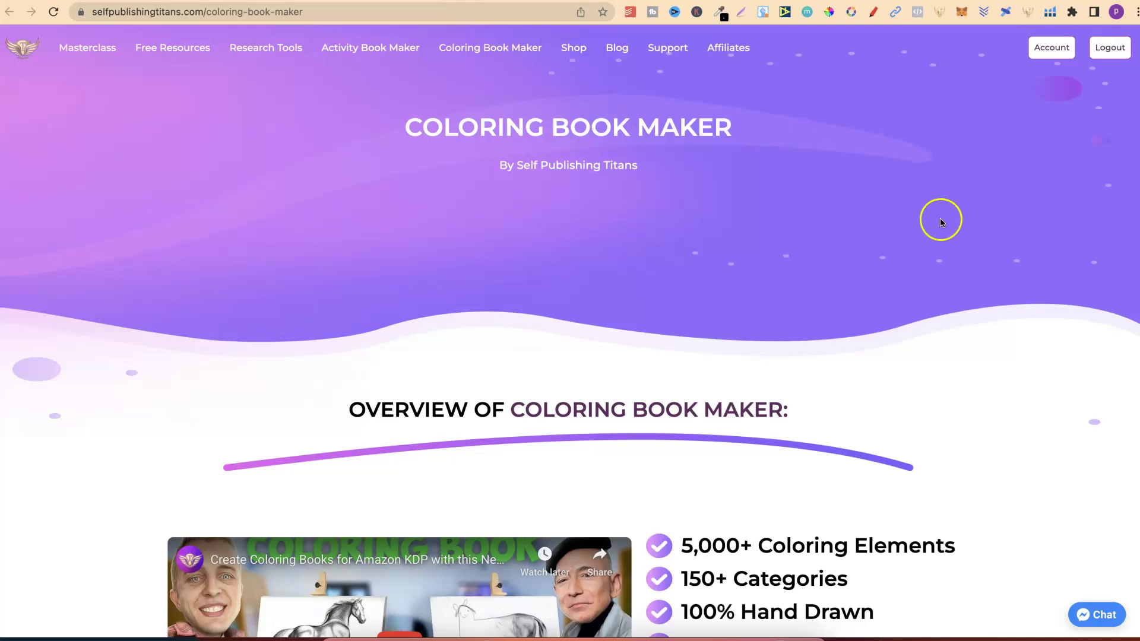
{"action": "scroll", "coordinate": [1138, 95], "scroll_direction": "down", "scroll_amount": 1}
{"action": "scroll", "coordinate": [1137, 95], "scroll_direction": "down", "scroll_amount": 4}
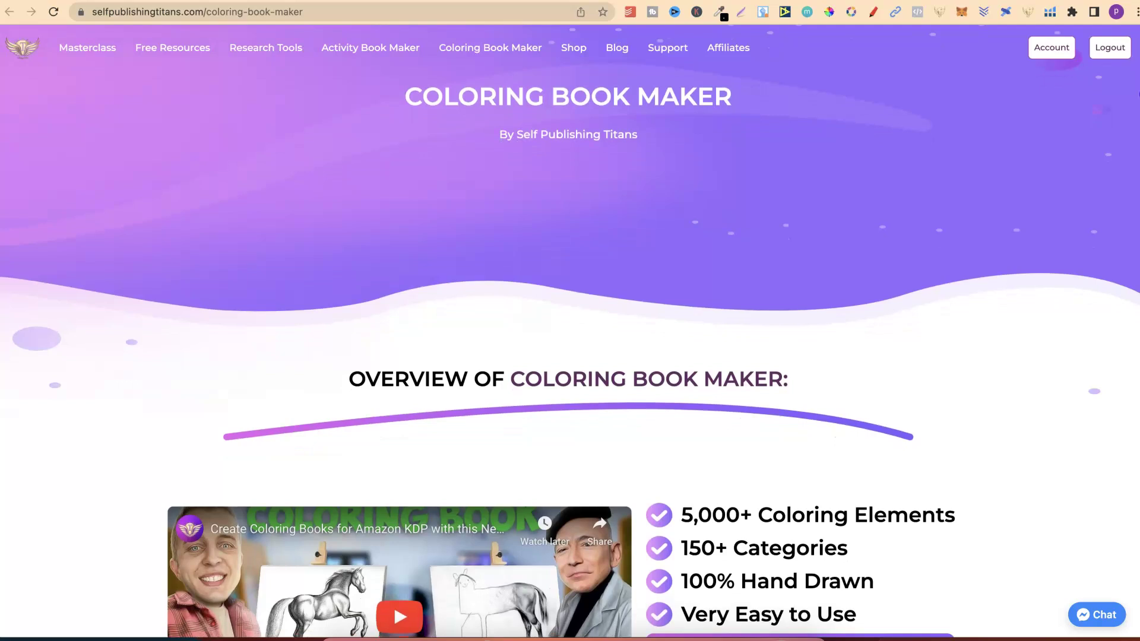
{"action": "scroll", "coordinate": [1137, 95], "scroll_direction": "down", "scroll_amount": 2}
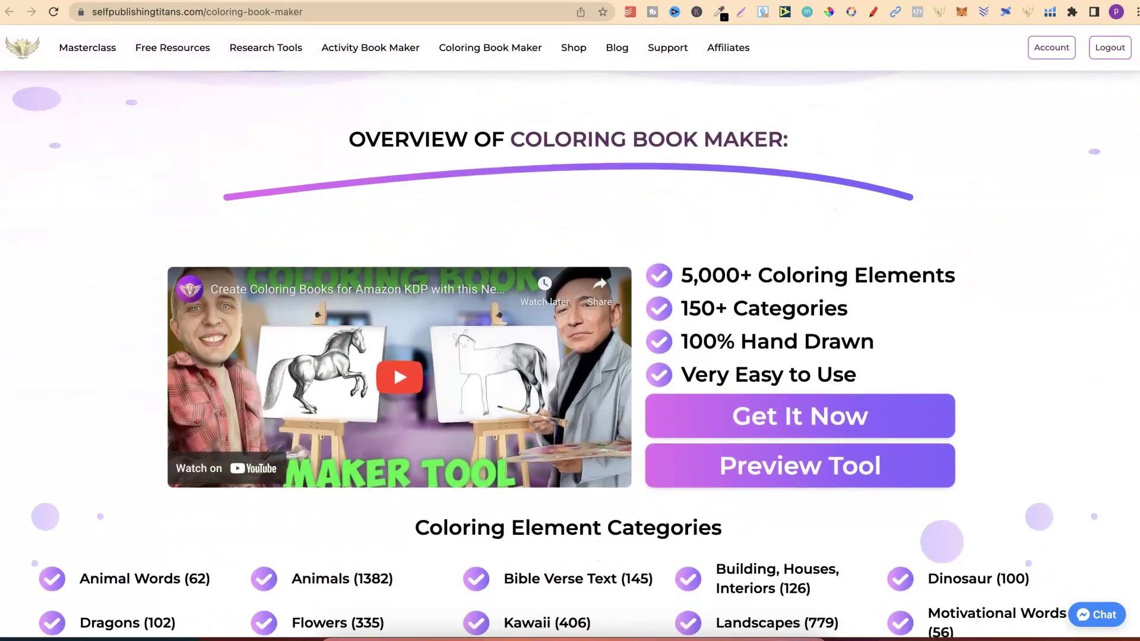
{"action": "scroll", "coordinate": [1137, 95], "scroll_direction": "down", "scroll_amount": 1}
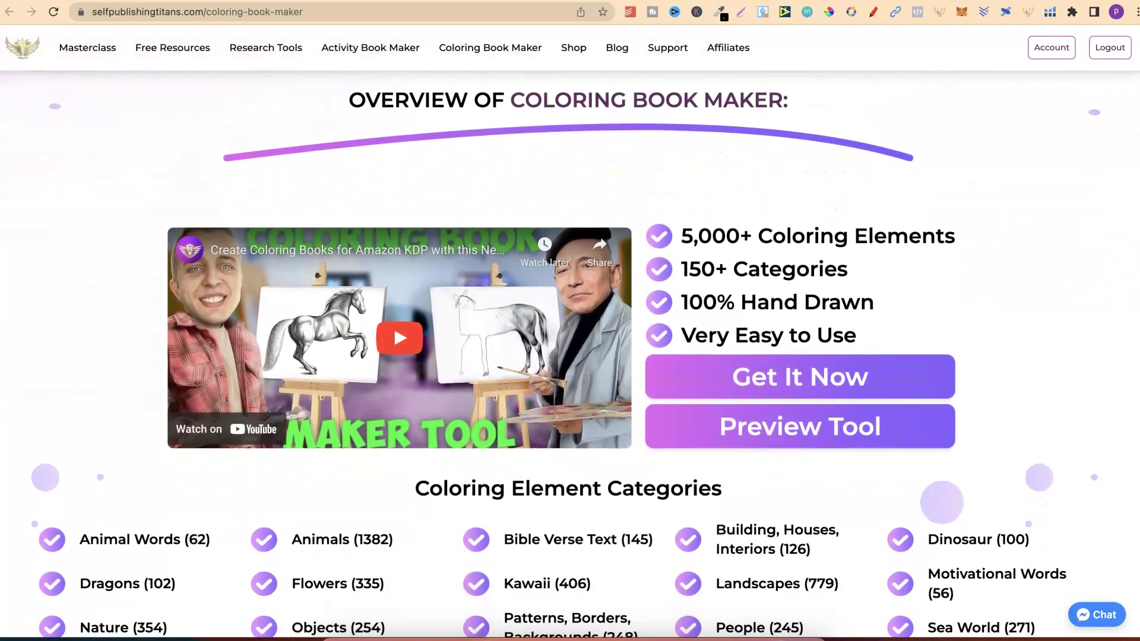
{"action": "scroll", "coordinate": [566, 357], "scroll_direction": "down", "scroll_amount": 1}
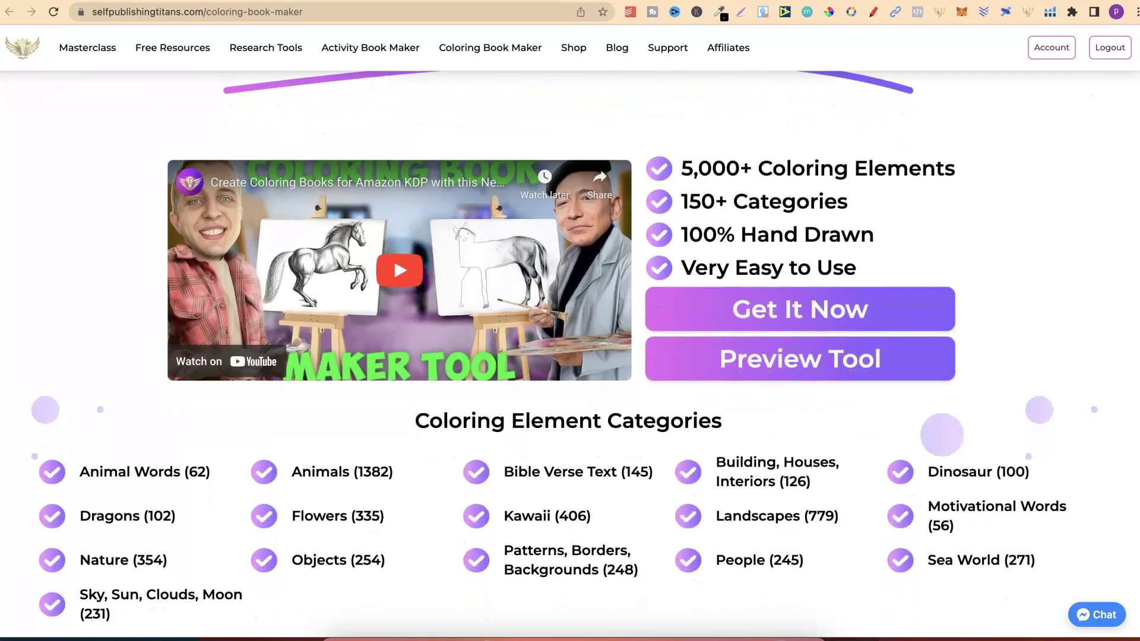
{"action": "scroll", "coordinate": [564, 345], "scroll_direction": "down", "scroll_amount": 4}
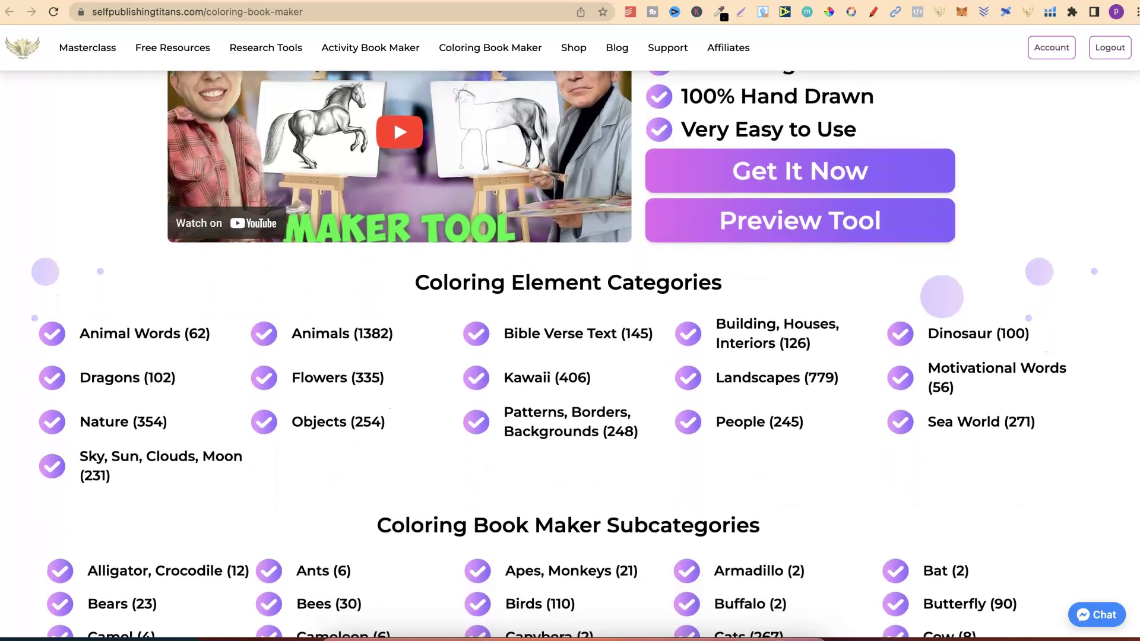
{"action": "scroll", "coordinate": [565, 346], "scroll_direction": "down", "scroll_amount": 2}
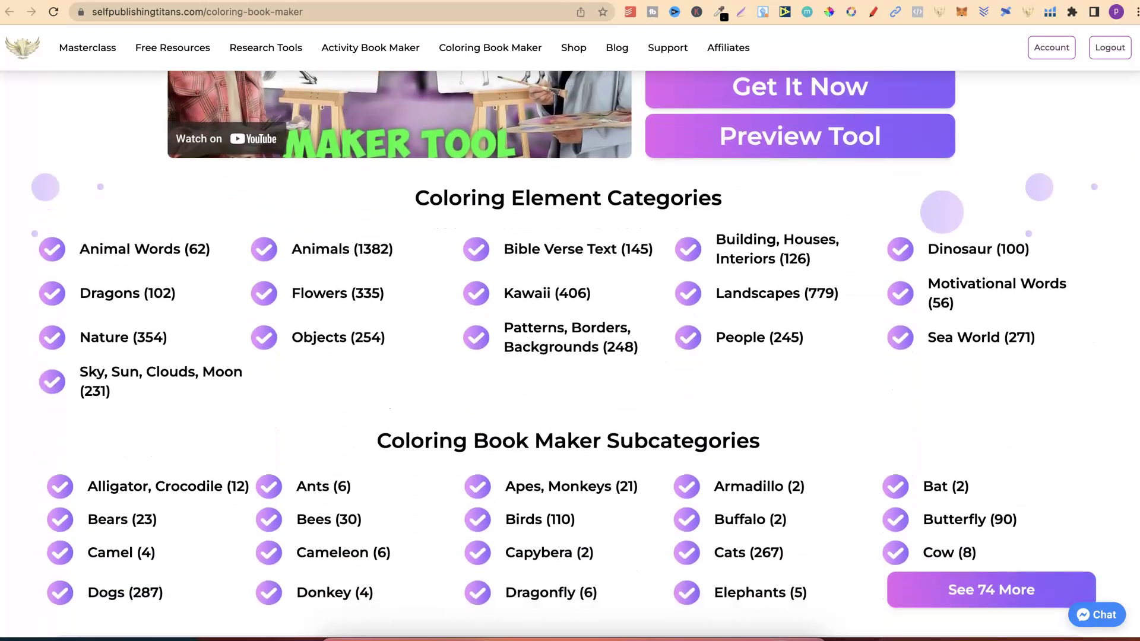
{"action": "scroll", "coordinate": [565, 346], "scroll_direction": "down", "scroll_amount": 6}
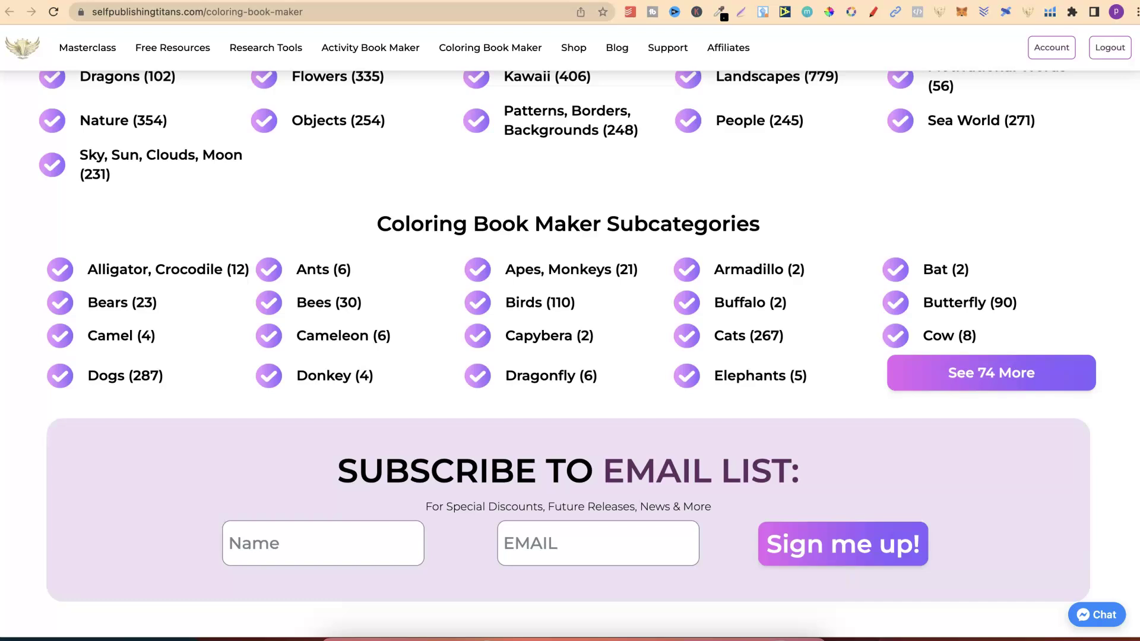
{"action": "scroll", "coordinate": [565, 346], "scroll_direction": "down", "scroll_amount": 5}
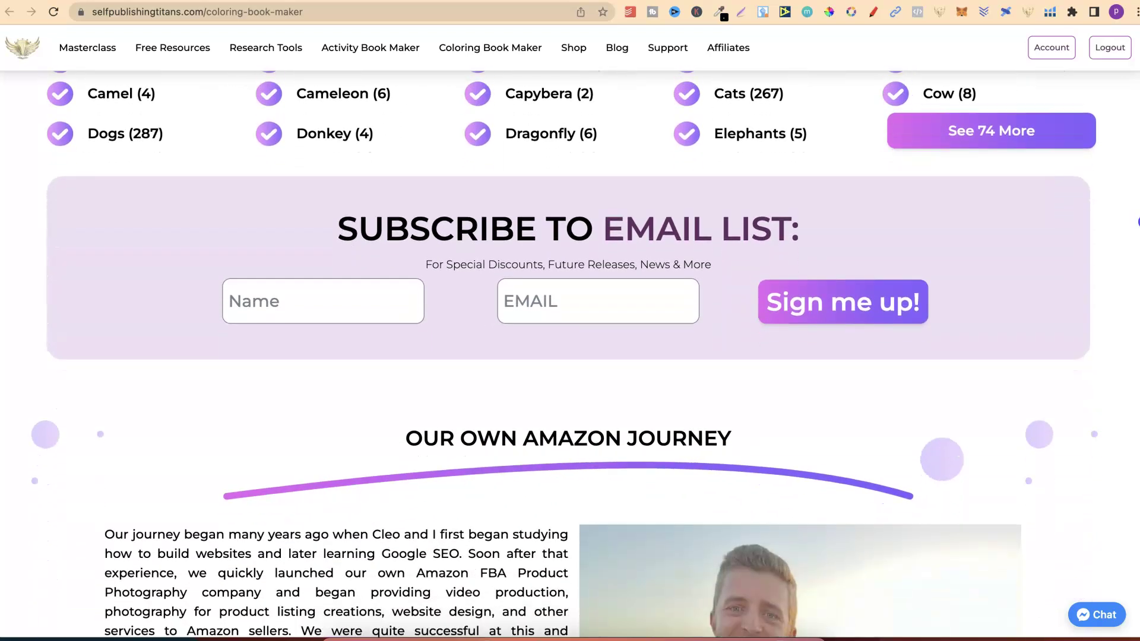
{"action": "scroll", "coordinate": [570, 356], "scroll_direction": "down", "scroll_amount": 5}
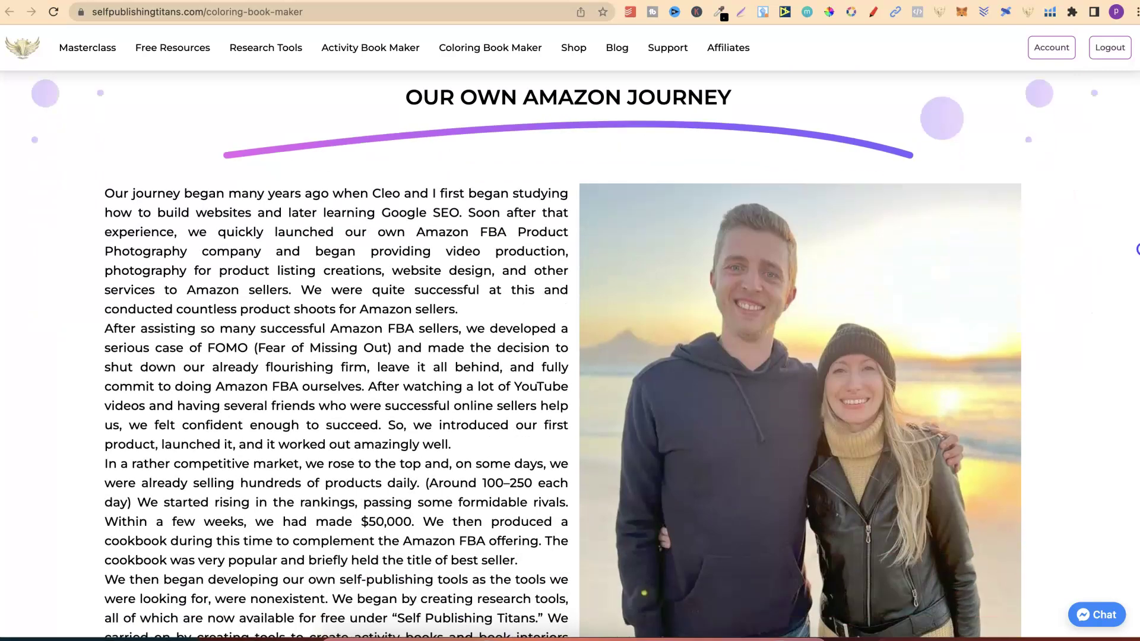
{"action": "scroll", "coordinate": [1138, 250], "scroll_direction": "down", "scroll_amount": 15}
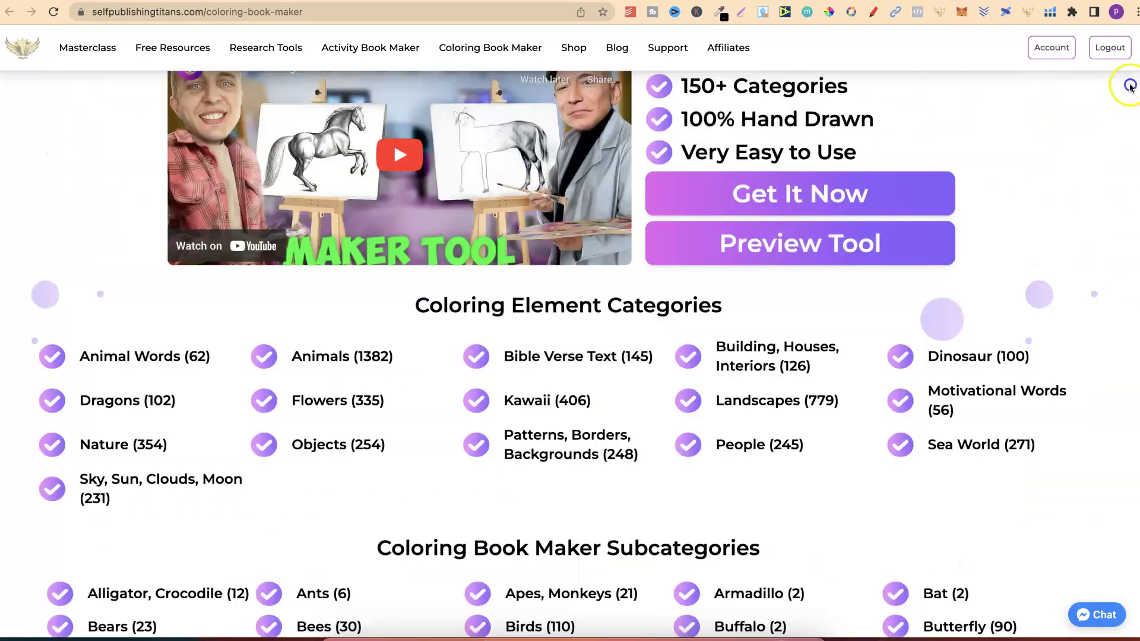
{"action": "left_click_drag", "start_coordinate": [1130, 86], "coordinate": [1131, 45]}
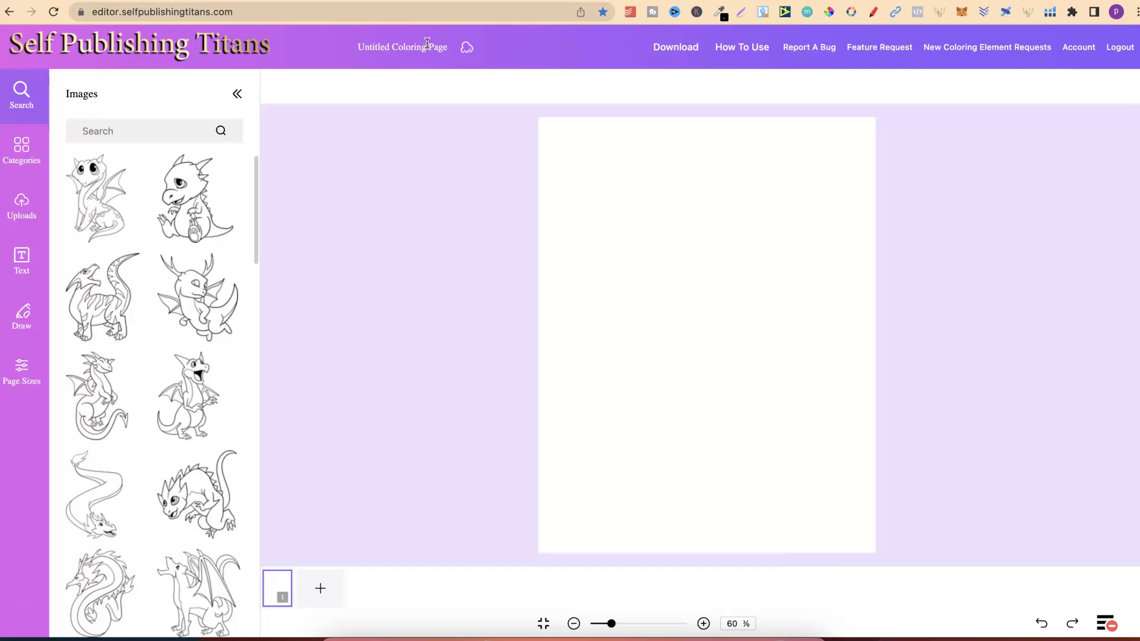
Step: Switch to the signed-in Canva home page with its design suggestions
{"action": "left_click", "coordinate": [542, 1]}
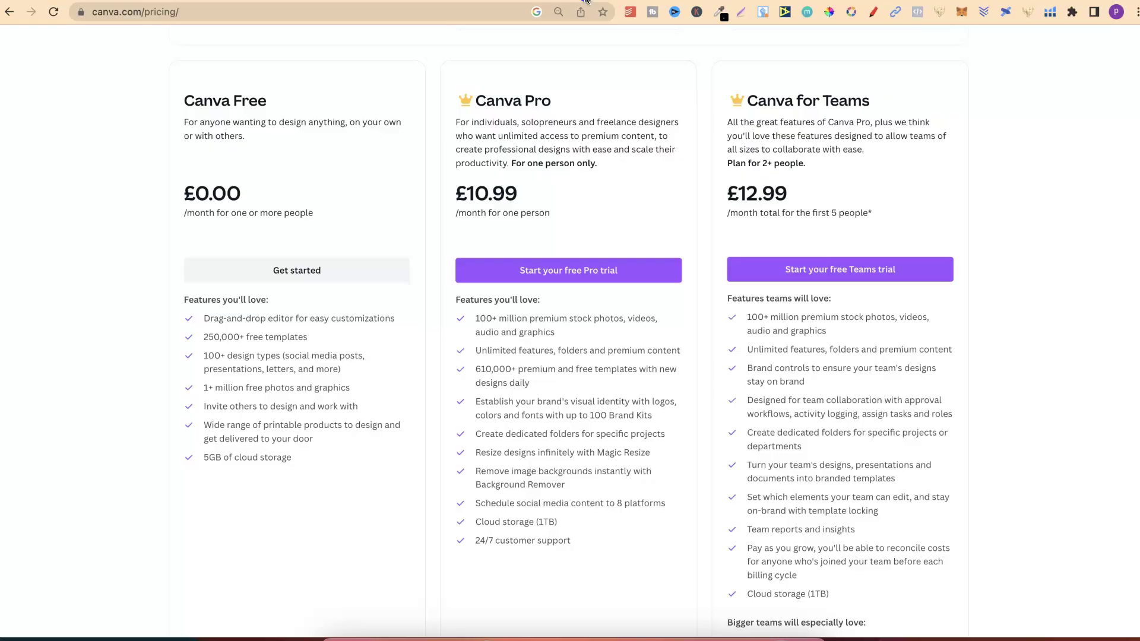
Step: Switch to Canva's pricing page comparing Free £0.00, Pro £10.99 and Teams £12.99
{"action": "left_click", "coordinate": [585, 0]}
Step: Create a Canva project folder named 'name your folder' and open it to show it's empty
{"action": "left_click", "coordinate": [558, 351]}
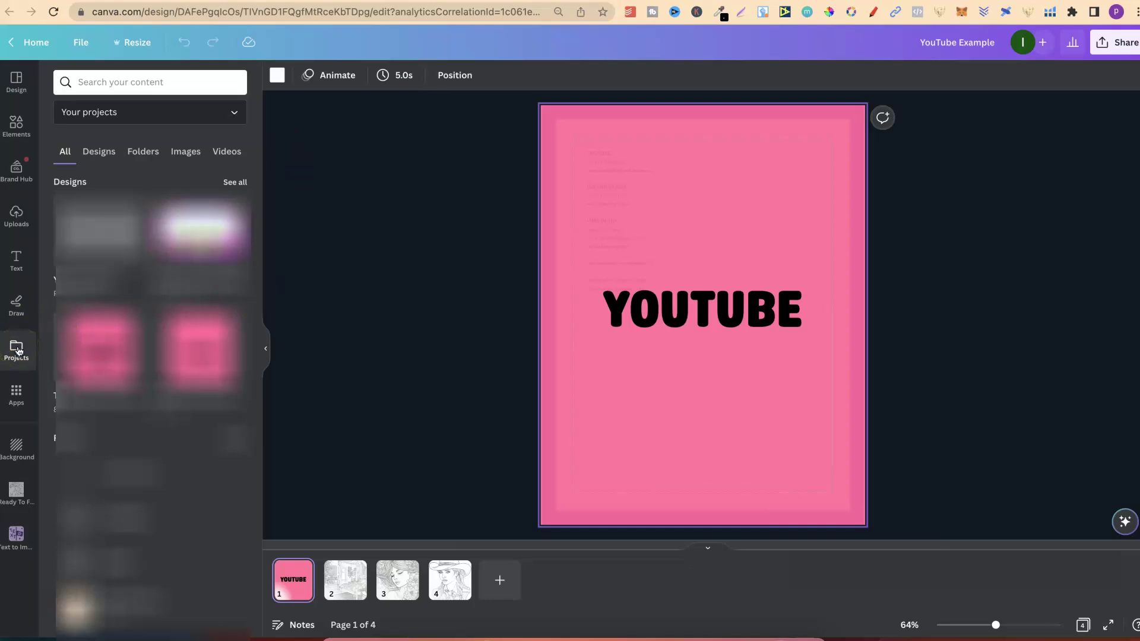
{"action": "left_click", "coordinate": [138, 155]}
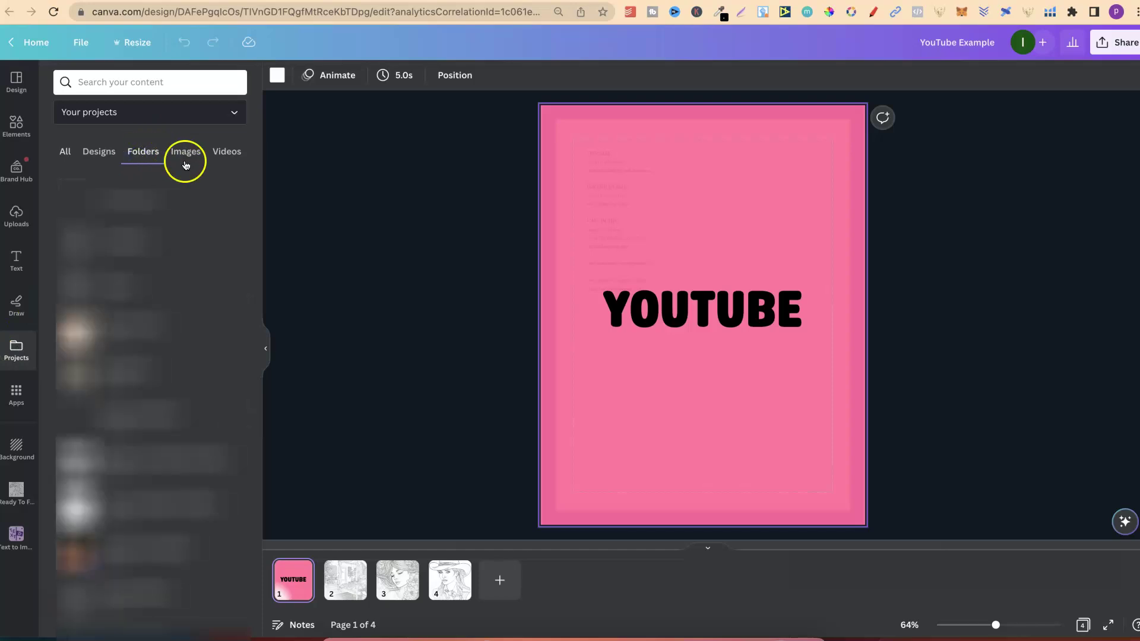
{"action": "left_click", "coordinate": [144, 204]}
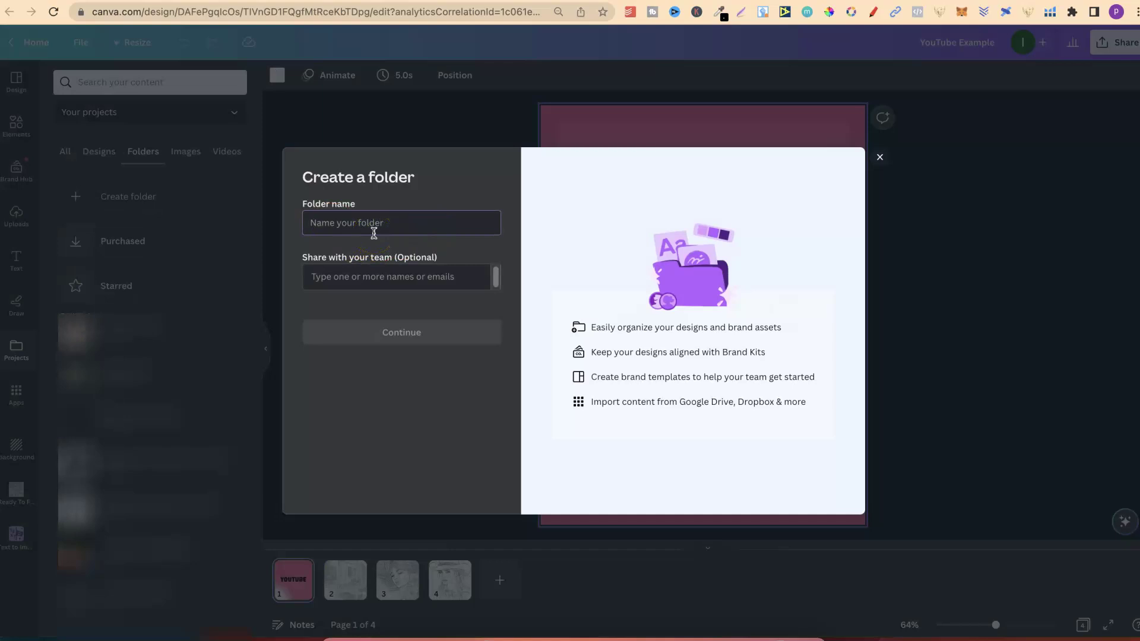
{"action": "type", "text": "name your folder"}
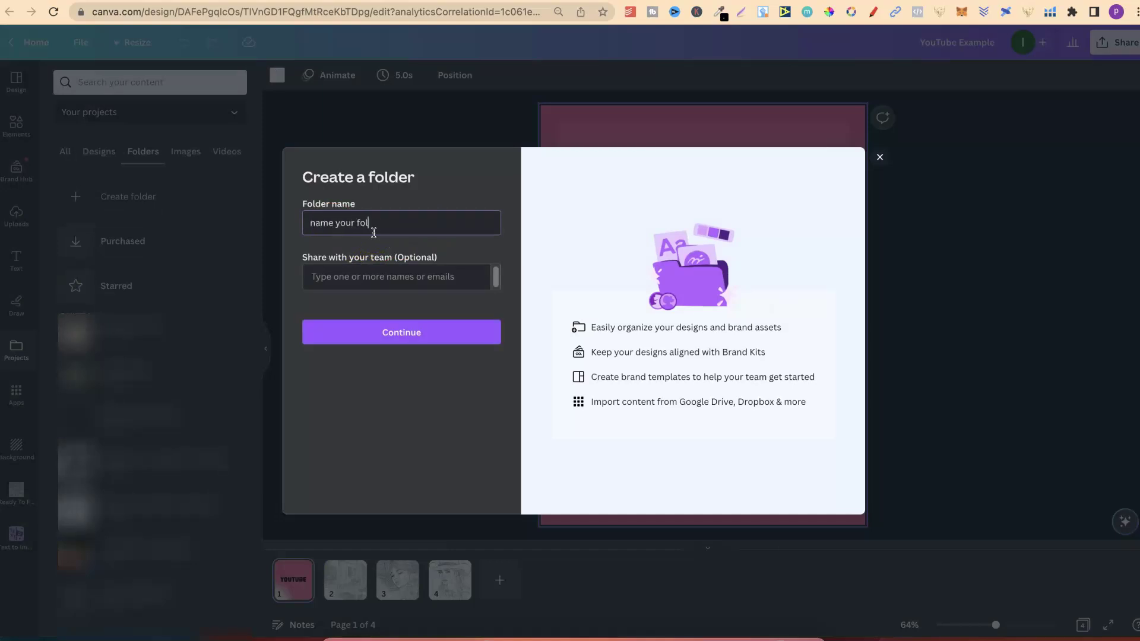
{"action": "left_click", "coordinate": [438, 335]}
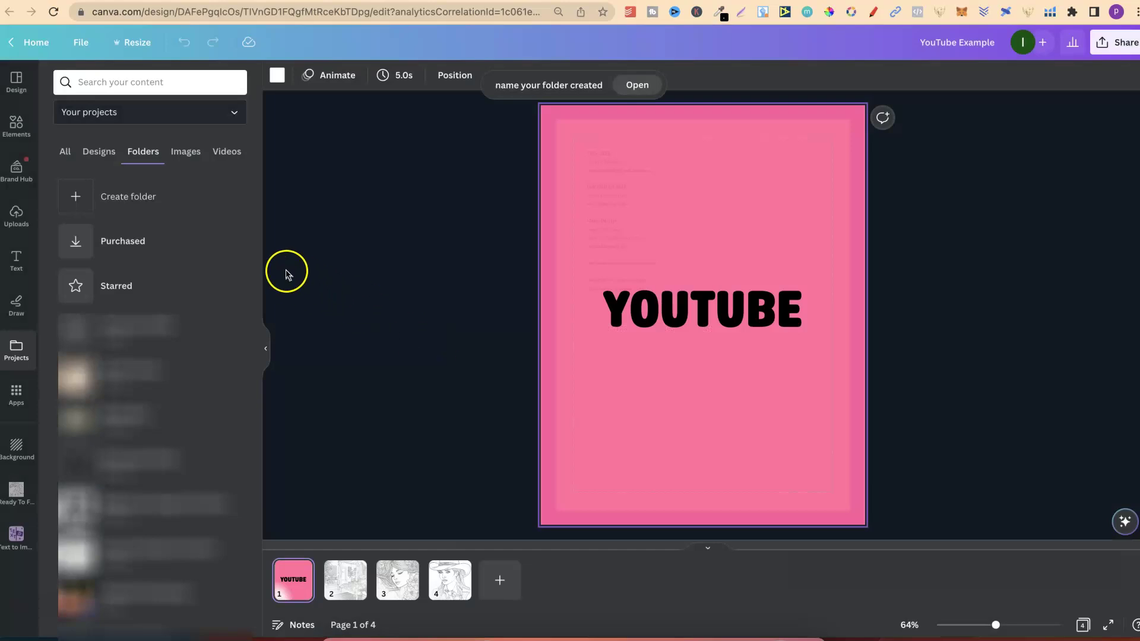
{"action": "left_click", "coordinate": [158, 326]}
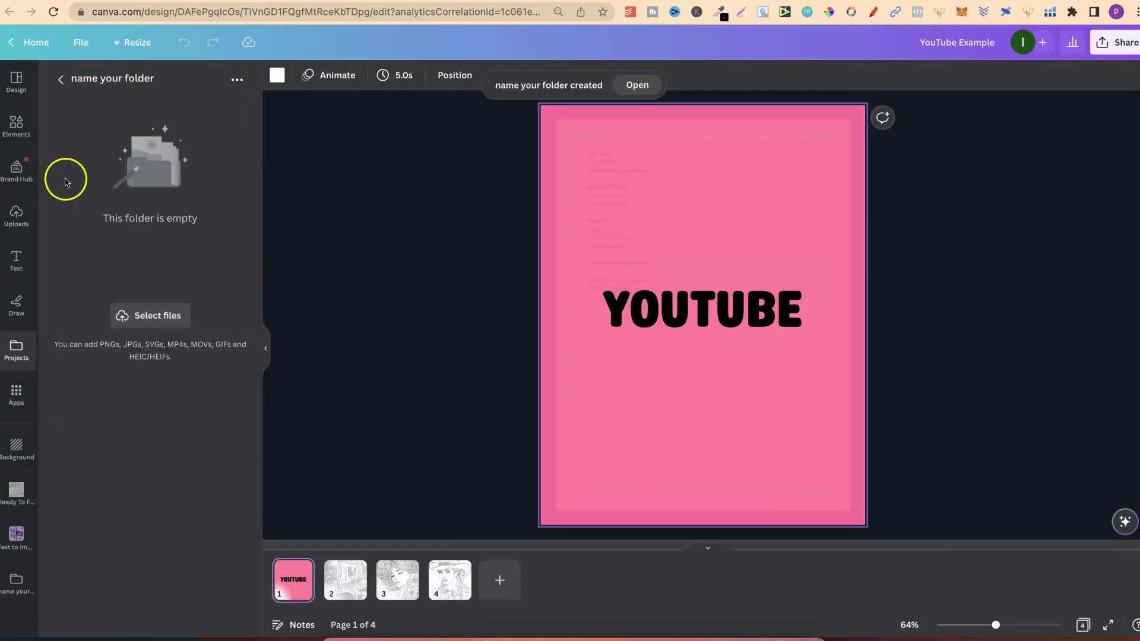
{"action": "left_click", "coordinate": [200, 373]}
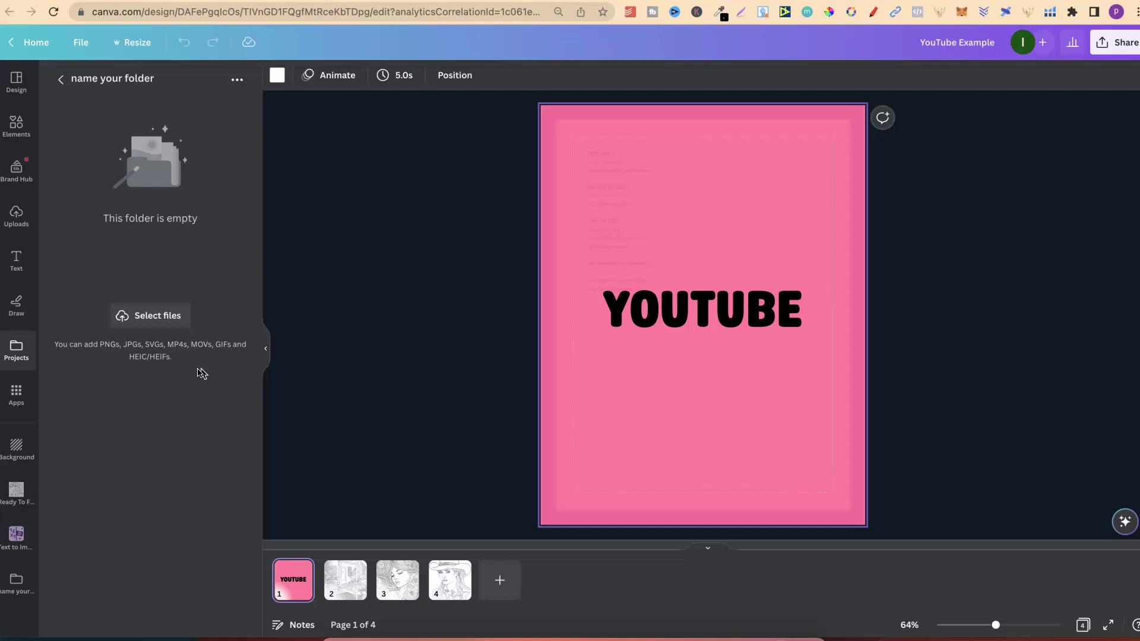
Step: From the folder's options menu, add a subfolder called 'extra folder'
{"action": "left_click", "coordinate": [229, 77]}
{"action": "left_click", "coordinate": [126, 166]}
{"action": "type", "text": "extra"}
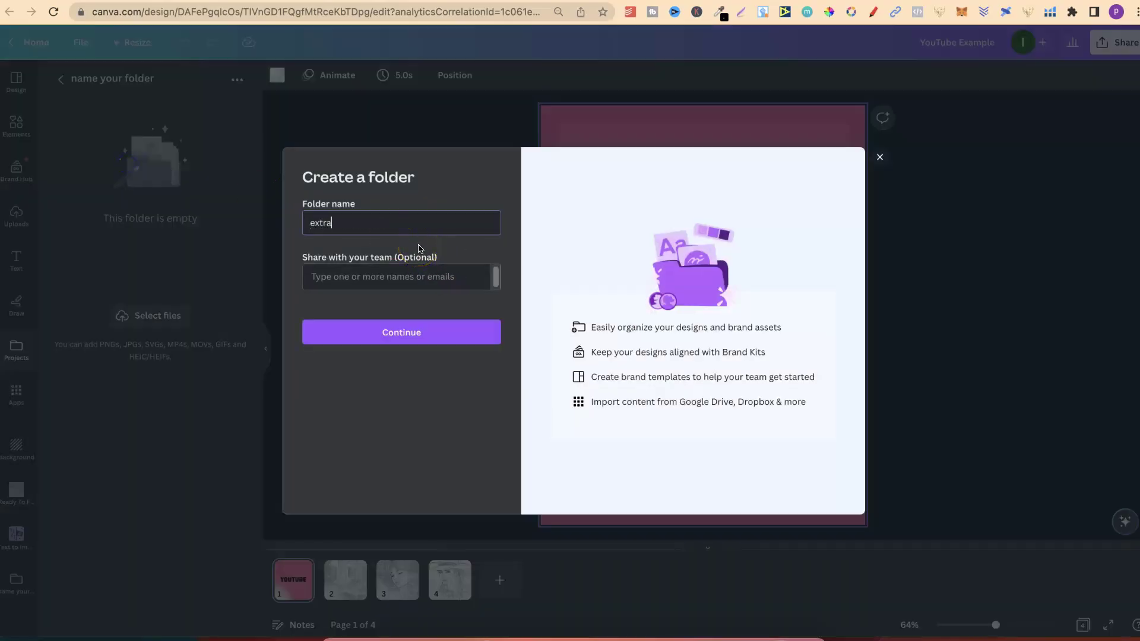
{"action": "type", "text": " folder"}
{"action": "left_click", "coordinate": [448, 332]}
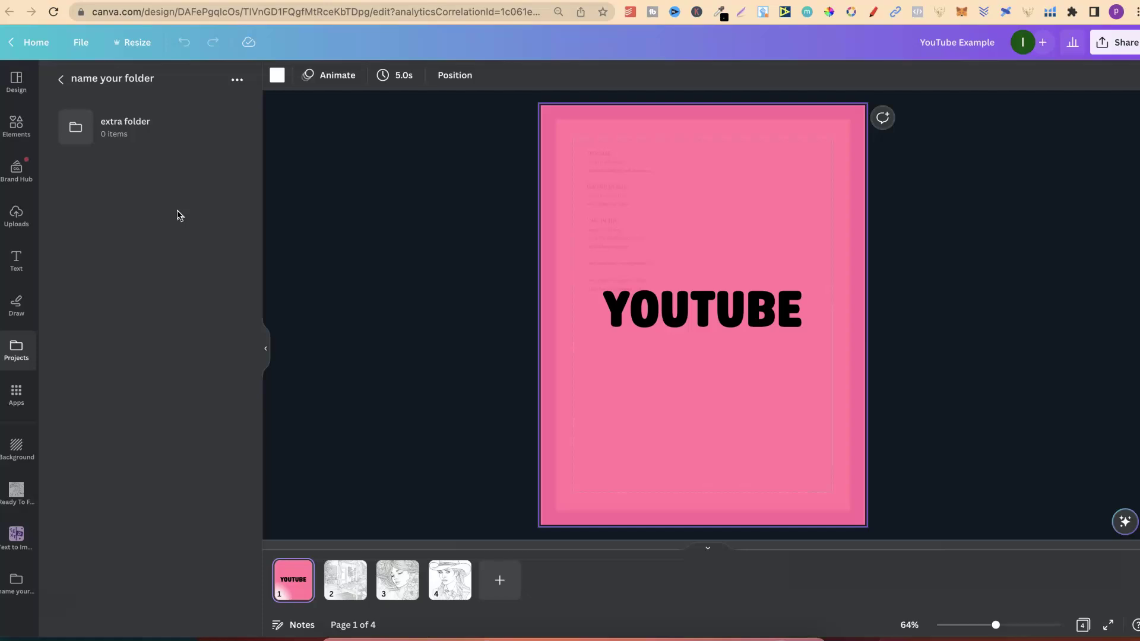
Step: Switch to the Creative Fabrica tab showing creativefabrica.com/fonts and its font categories
{"action": "left_click", "coordinate": [185, 197]}
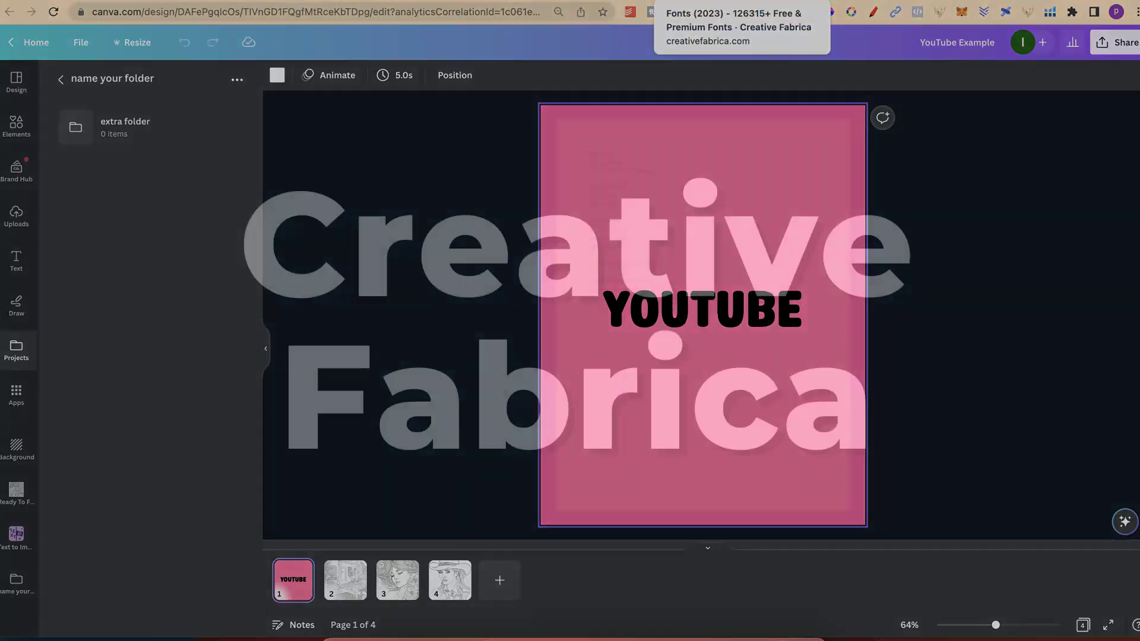
{"action": "left_click", "coordinate": [674, 2]}
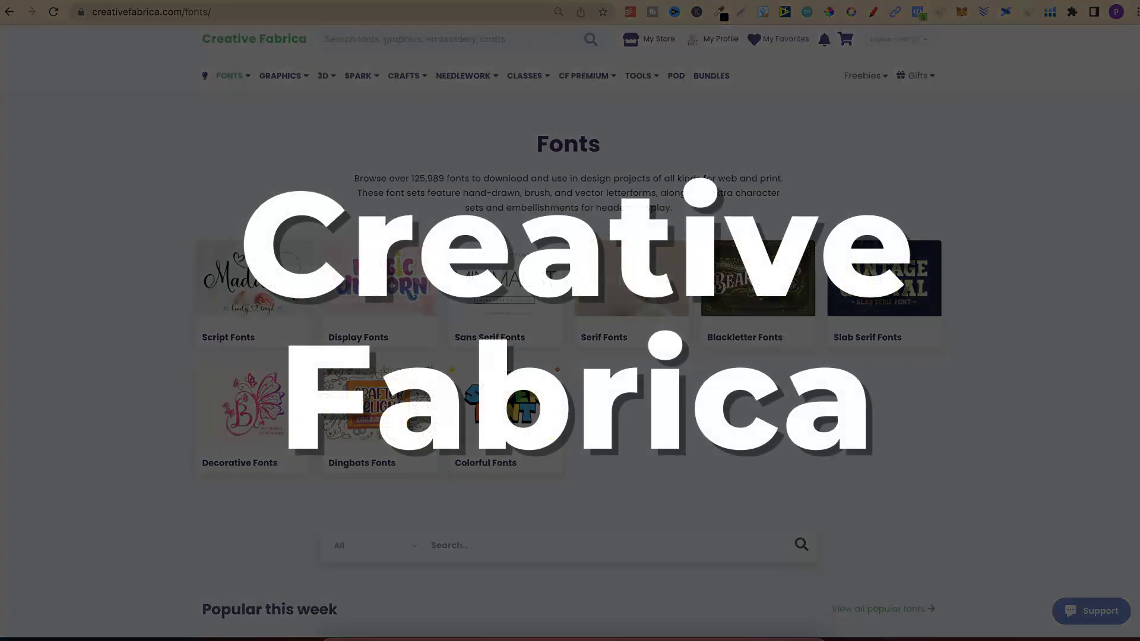
{"action": "left_click", "coordinate": [36, 593]}
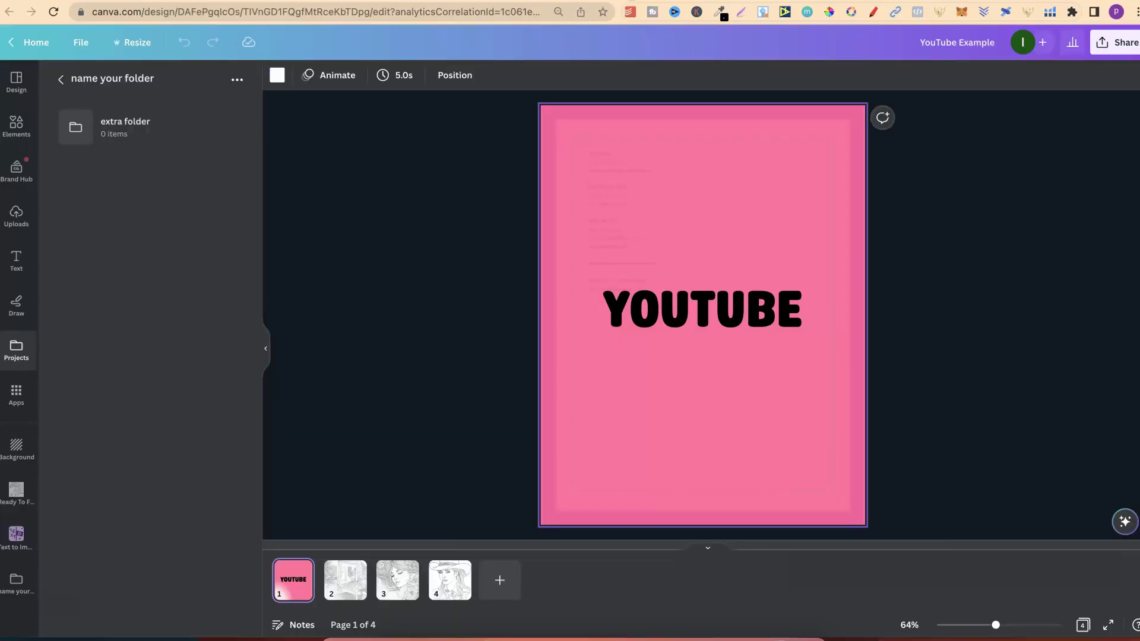
{"action": "left_click", "coordinate": [472, 261]}
{"action": "left_click", "coordinate": [641, 184]}
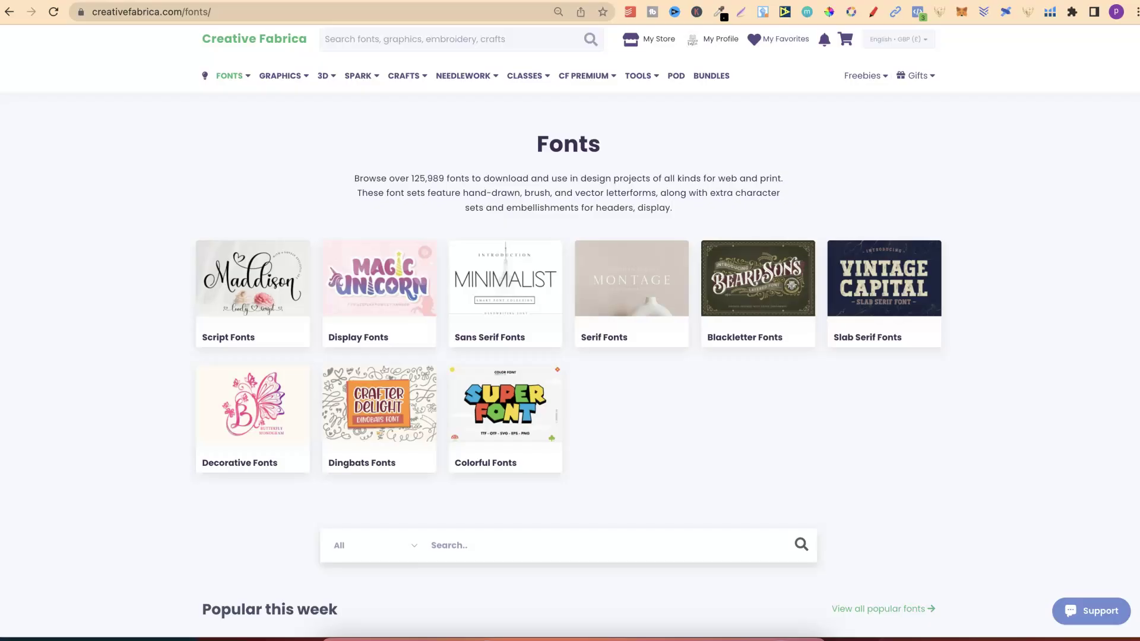
{"action": "left_click", "coordinate": [1112, 153]}
{"action": "scroll", "coordinate": [1128, 101], "scroll_direction": "down", "scroll_amount": 5}
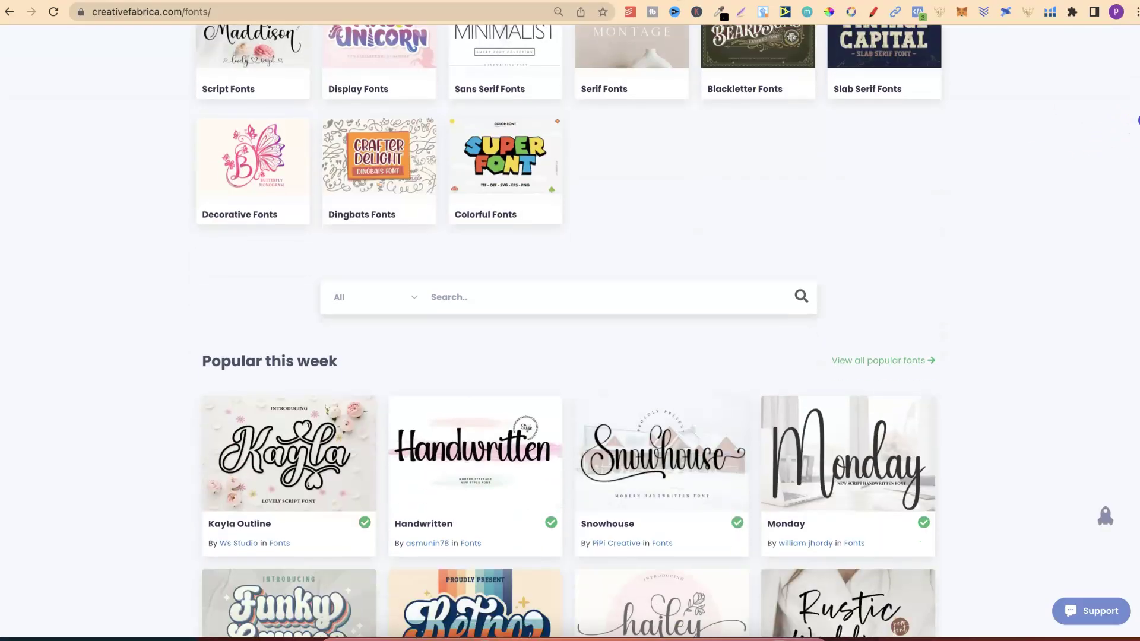
{"action": "scroll", "coordinate": [1128, 119], "scroll_direction": "down", "scroll_amount": 2}
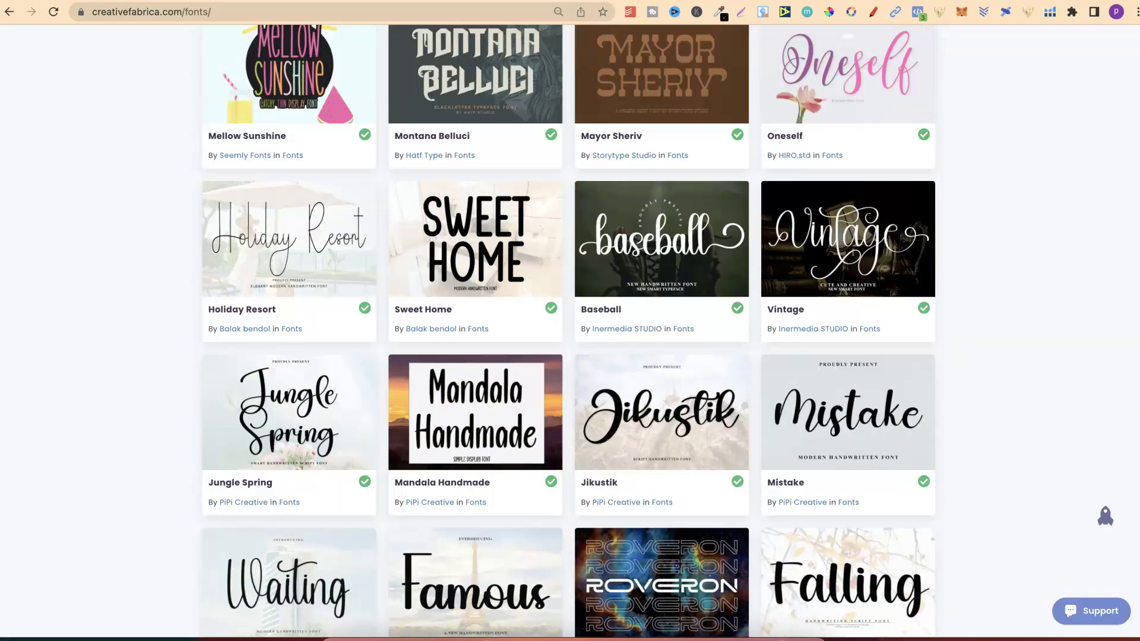
{"action": "scroll", "coordinate": [570, 333], "scroll_direction": "up", "scroll_amount": 10}
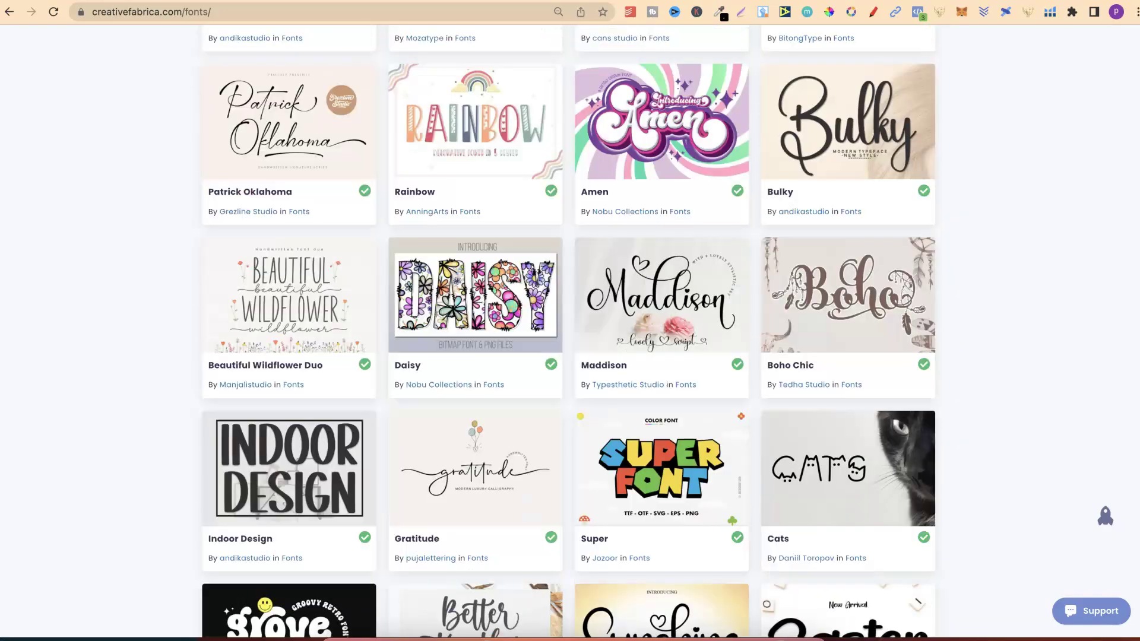
{"action": "scroll", "coordinate": [1139, 207], "scroll_direction": "up", "scroll_amount": 4}
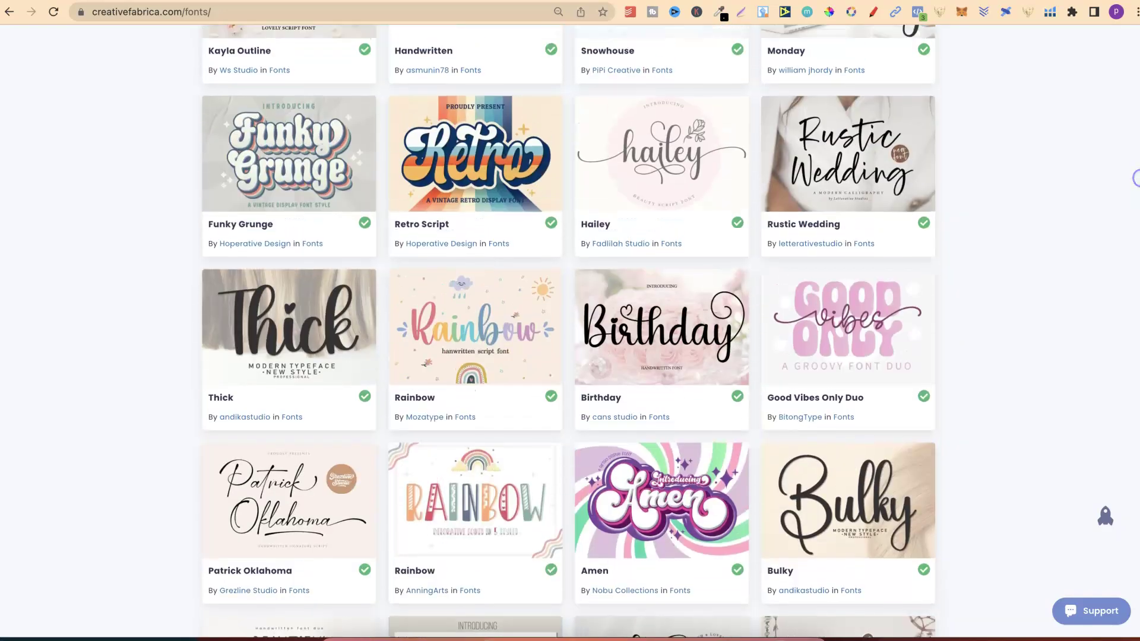
{"action": "scroll", "coordinate": [1139, 178], "scroll_direction": "up", "scroll_amount": 5}
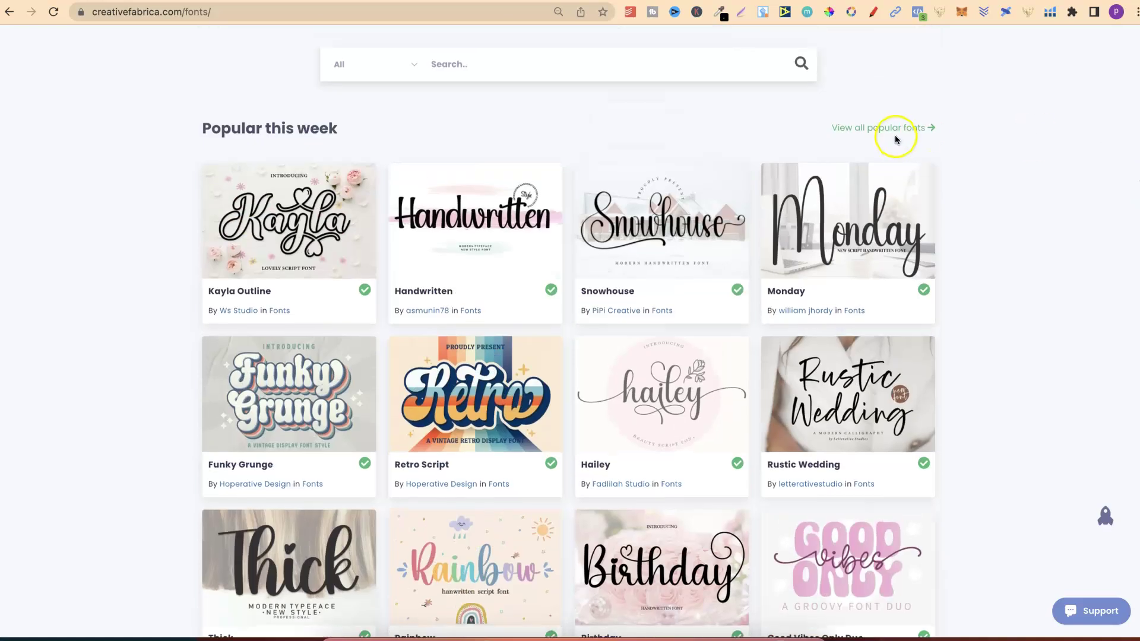
Step: Show the full list of popular fonts on Creative Fabrica
{"action": "left_click", "coordinate": [893, 129]}
{"action": "left_click", "coordinate": [196, 461]}
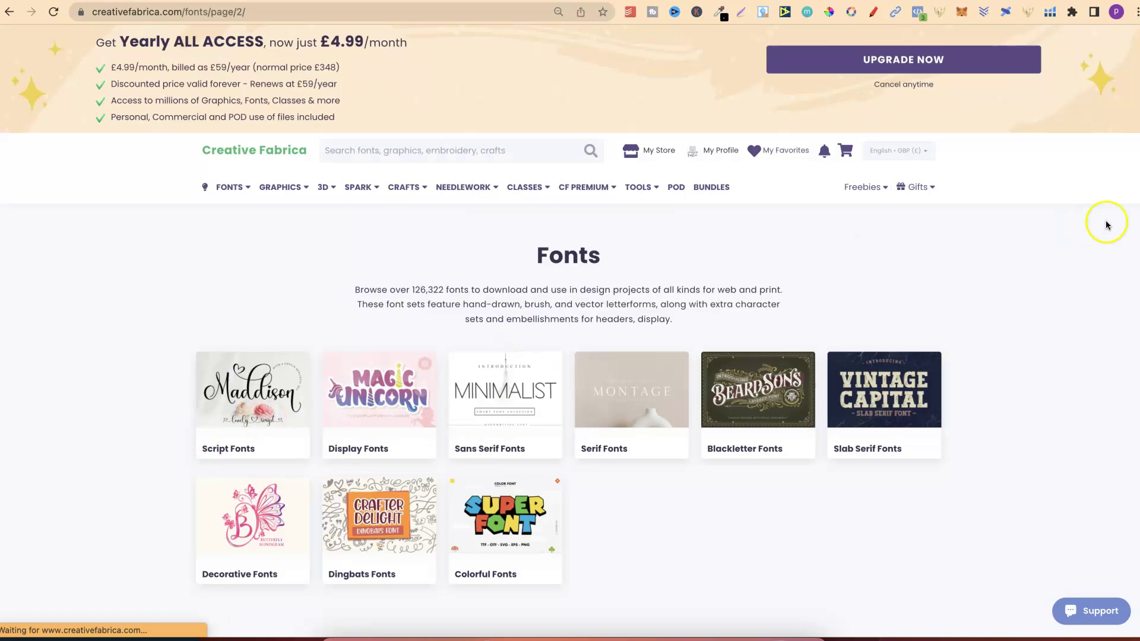
{"action": "scroll", "coordinate": [1135, 128], "scroll_direction": "down", "scroll_amount": 15}
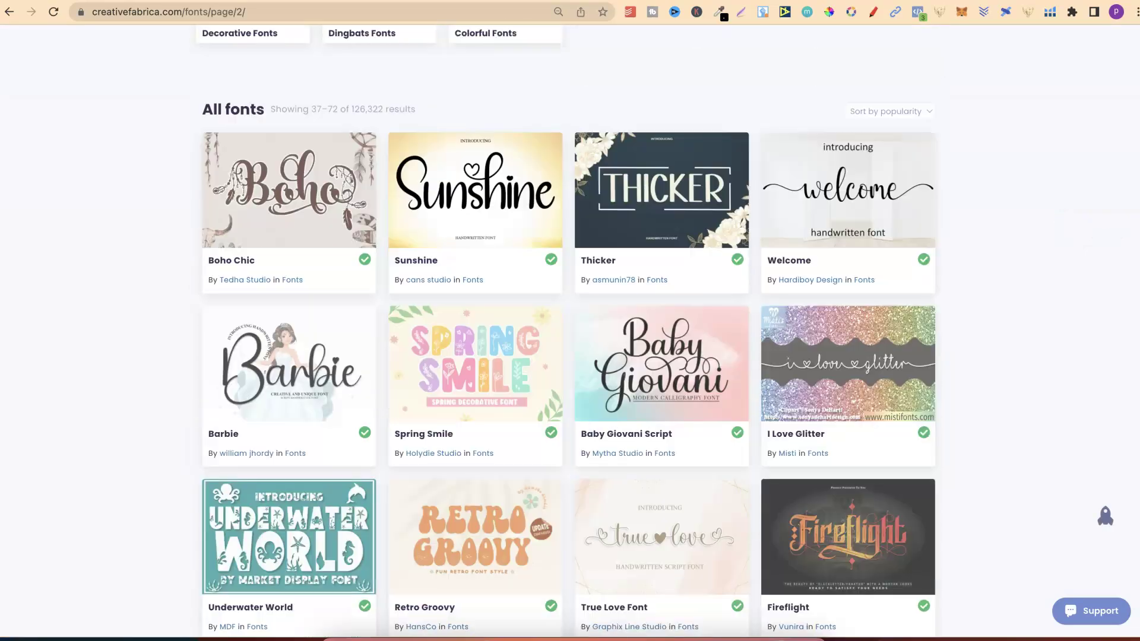
{"action": "scroll", "coordinate": [917, 192], "scroll_direction": "up", "scroll_amount": 5}
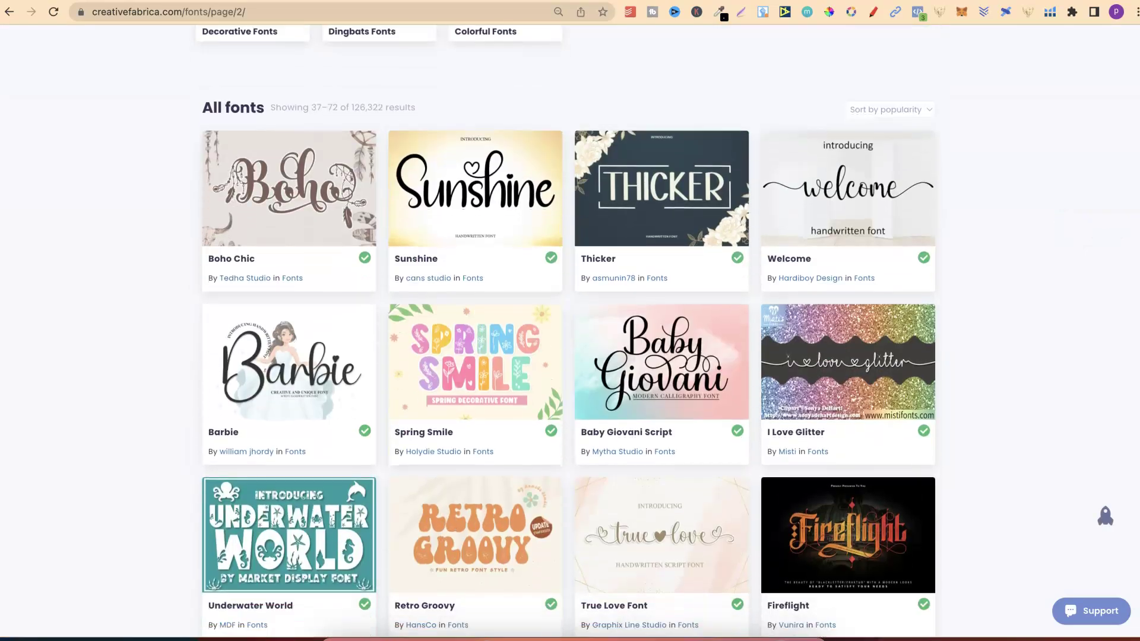
Step: Sort the fonts by latest and scroll through the newest releases
{"action": "left_click", "coordinate": [917, 192]}
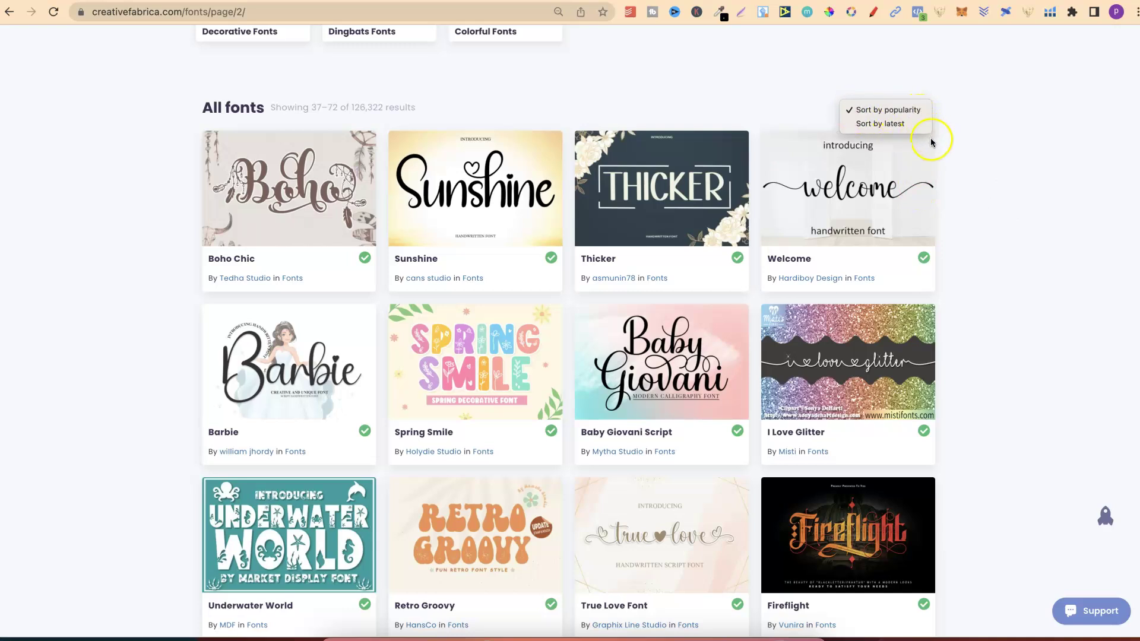
{"action": "left_click", "coordinate": [872, 127]}
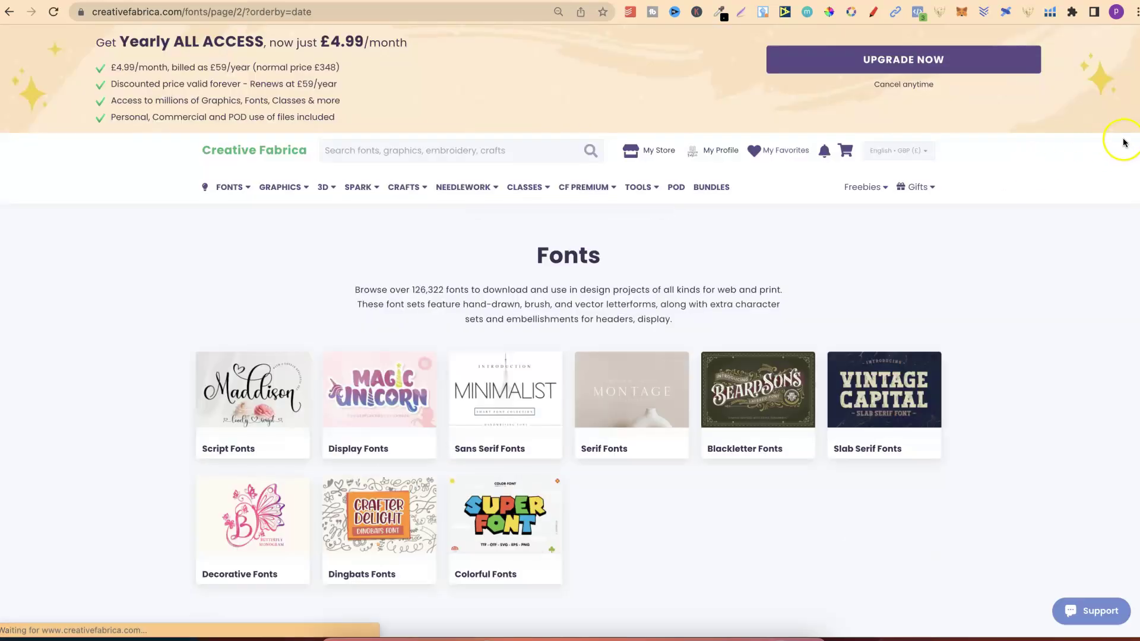
{"action": "scroll", "coordinate": [1137, 135], "scroll_direction": "down", "scroll_amount": 10}
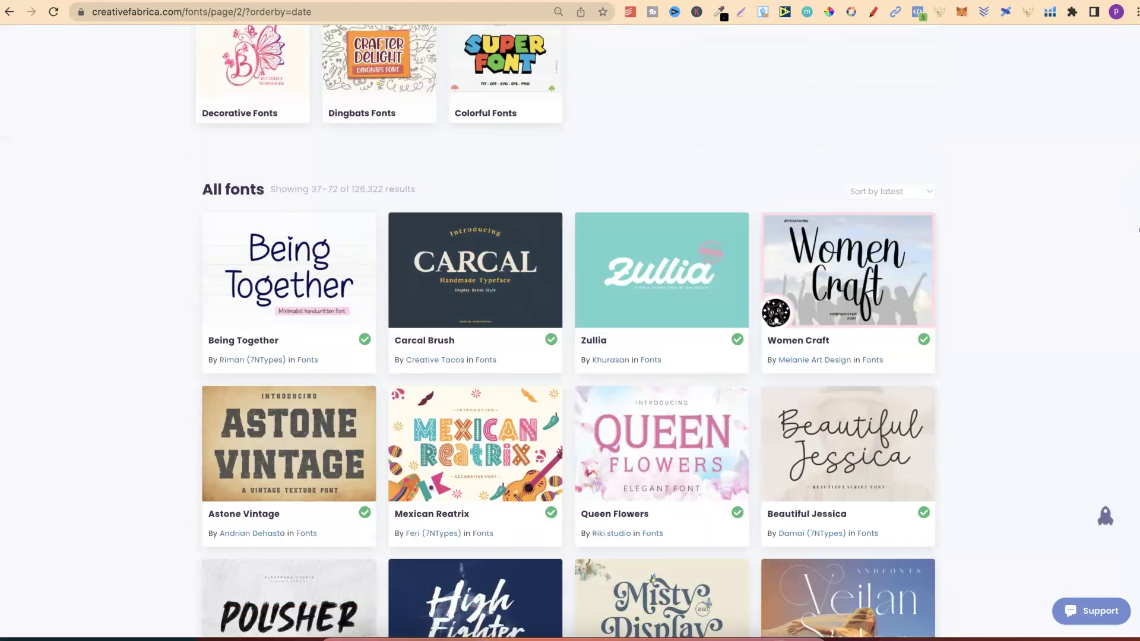
{"action": "scroll", "coordinate": [1137, 247], "scroll_direction": "down", "scroll_amount": 1}
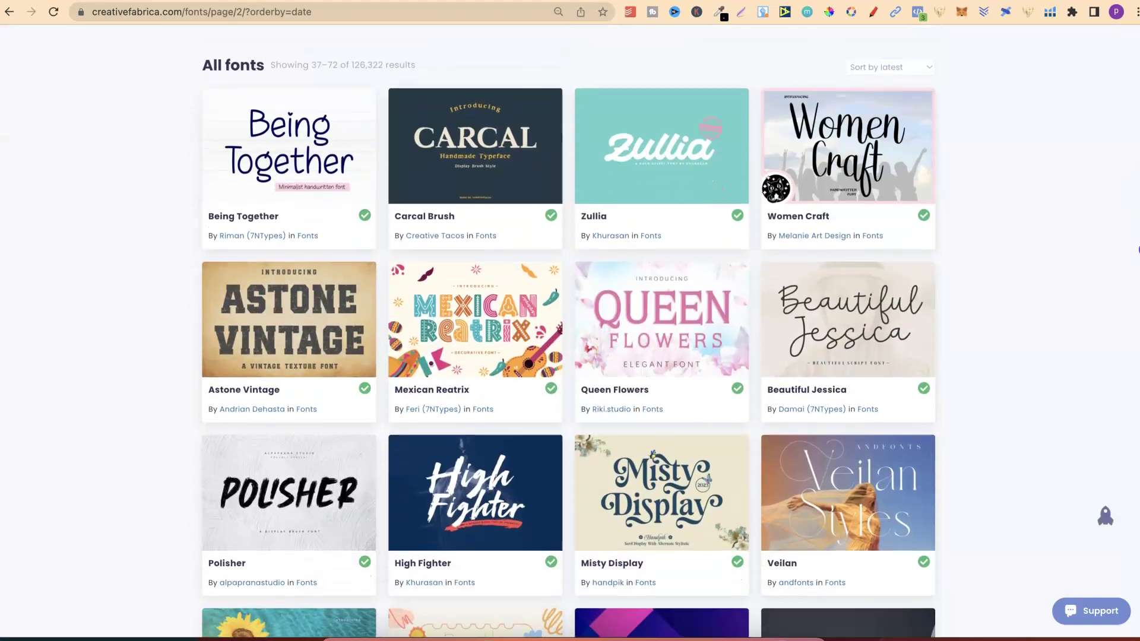
{"action": "scroll", "coordinate": [1137, 254], "scroll_direction": "down", "scroll_amount": 2}
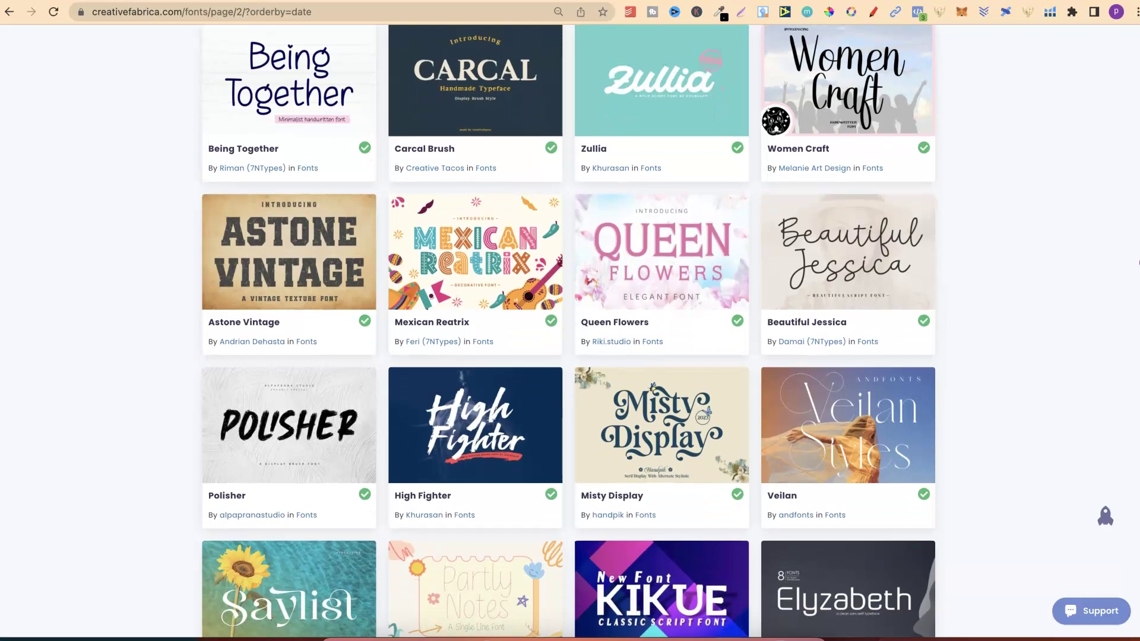
{"action": "scroll", "coordinate": [1138, 271], "scroll_direction": "down", "scroll_amount": 3}
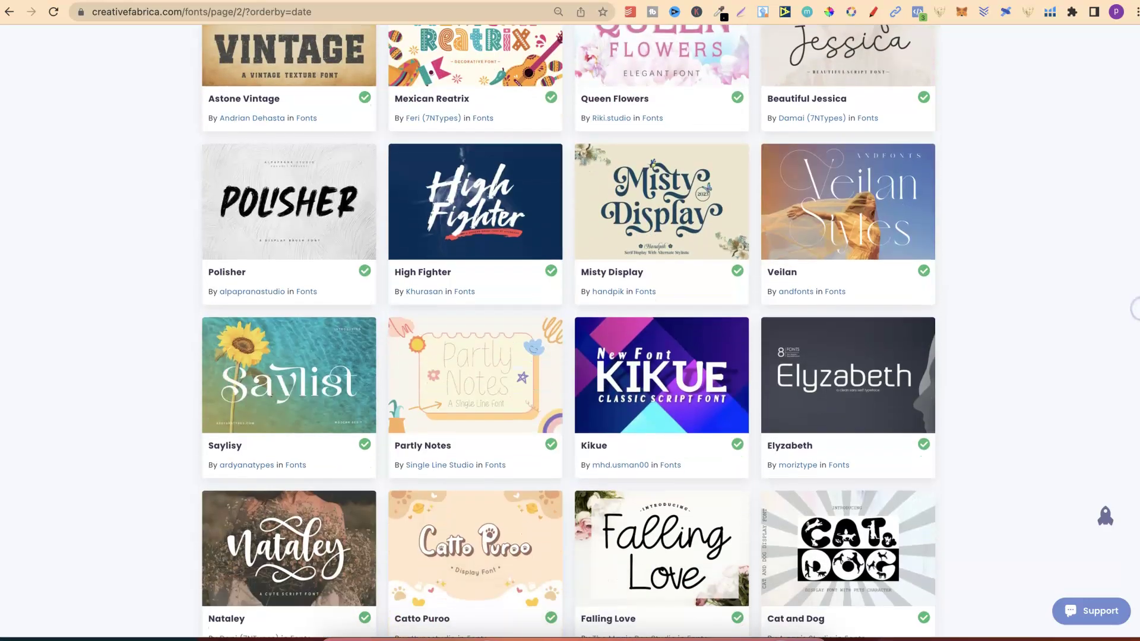
{"action": "scroll", "coordinate": [1138, 272], "scroll_direction": "down", "scroll_amount": 6}
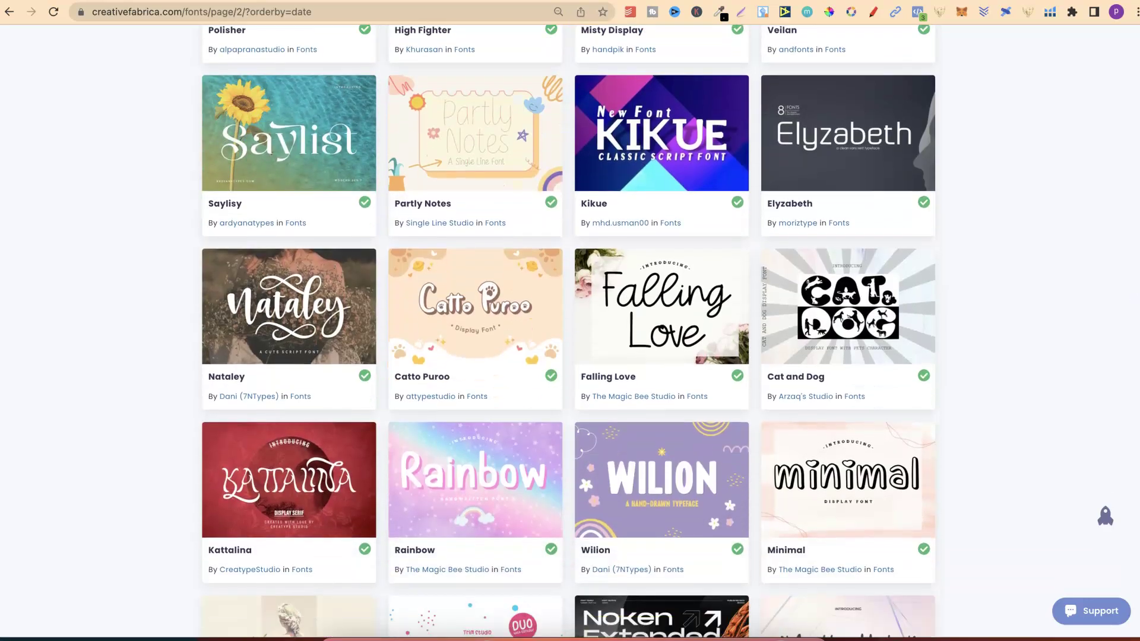
{"action": "scroll", "coordinate": [1138, 272], "scroll_direction": "down", "scroll_amount": 2}
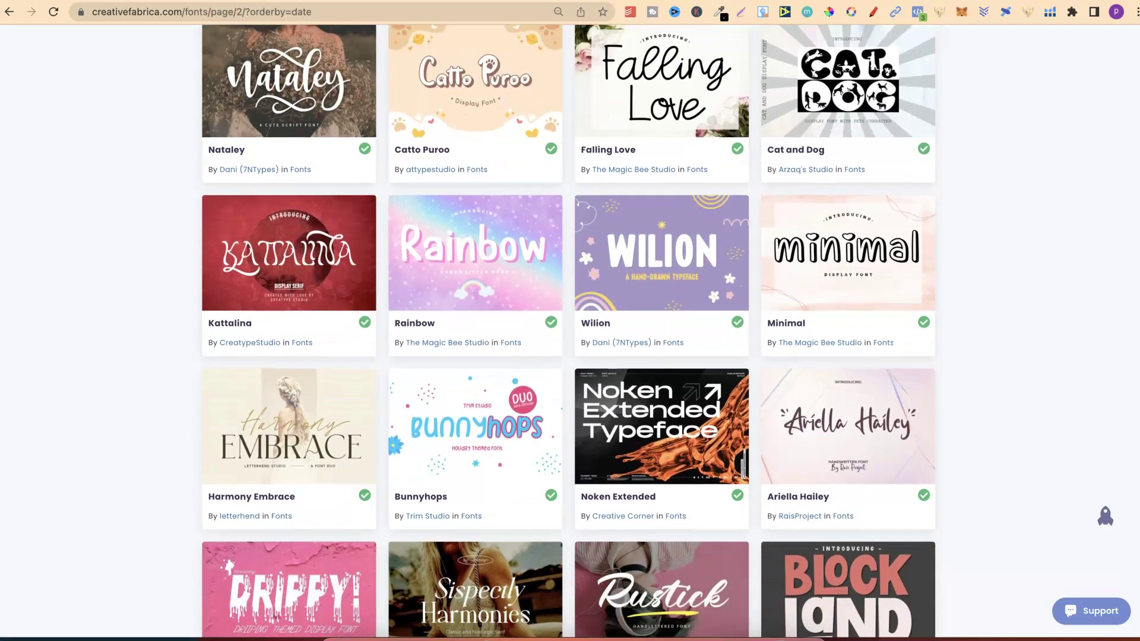
{"action": "scroll", "coordinate": [568, 331], "scroll_direction": "down", "scroll_amount": 5}
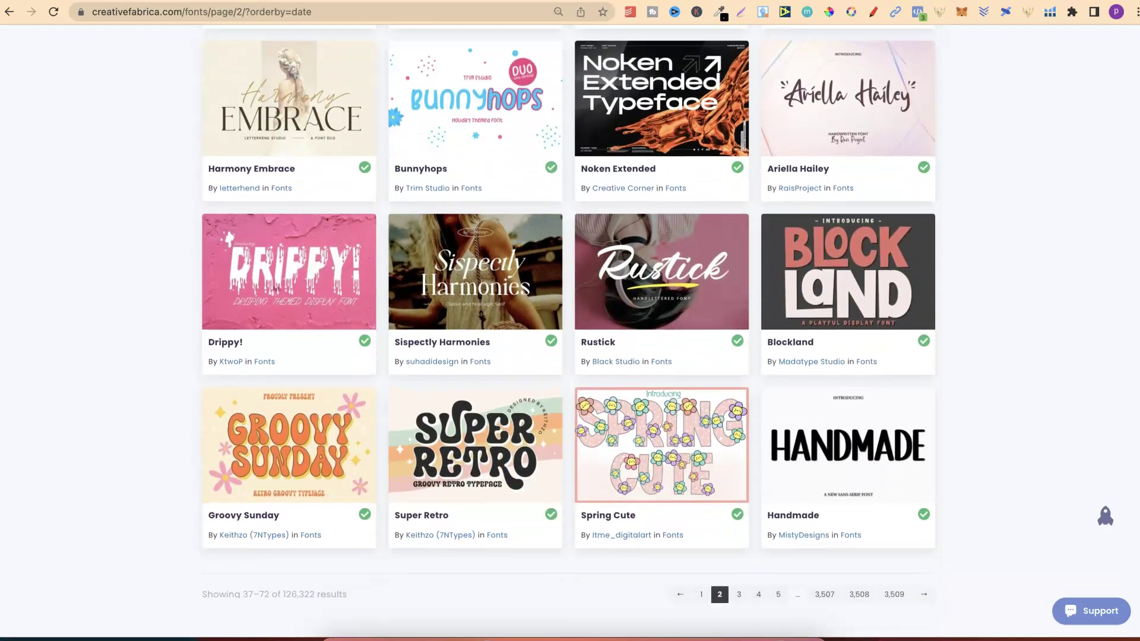
{"action": "scroll", "coordinate": [569, 331], "scroll_direction": "down", "scroll_amount": 2}
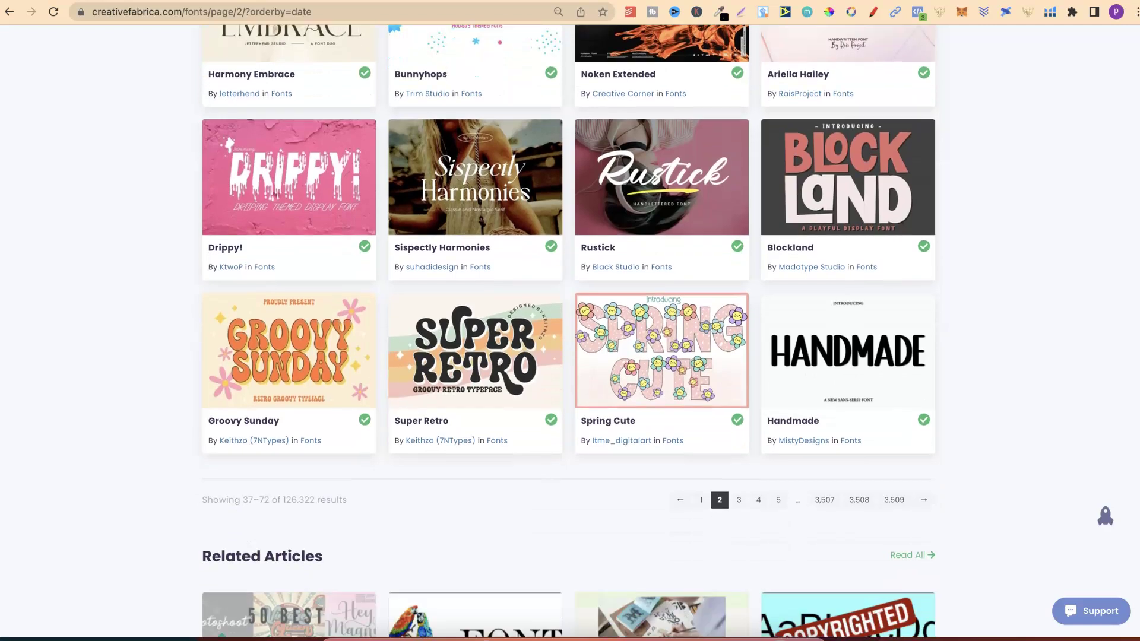
{"action": "scroll", "coordinate": [569, 330], "scroll_direction": "down", "scroll_amount": 3}
{"action": "scroll", "coordinate": [569, 330], "scroll_direction": "up", "scroll_amount": 5}
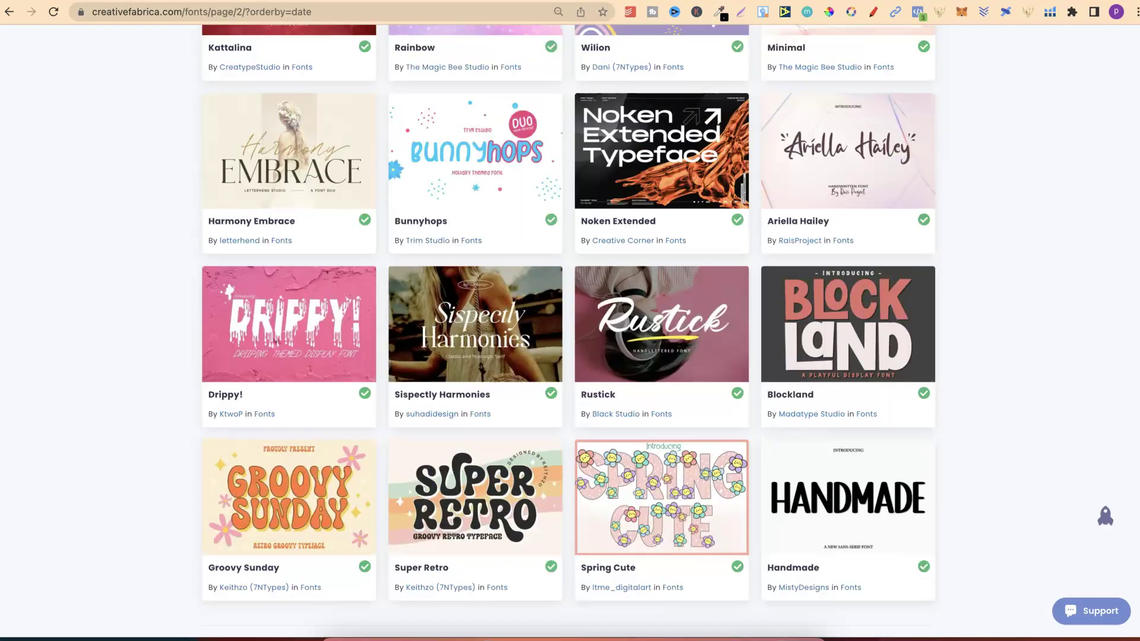
{"action": "scroll", "coordinate": [569, 330], "scroll_direction": "up", "scroll_amount": 1}
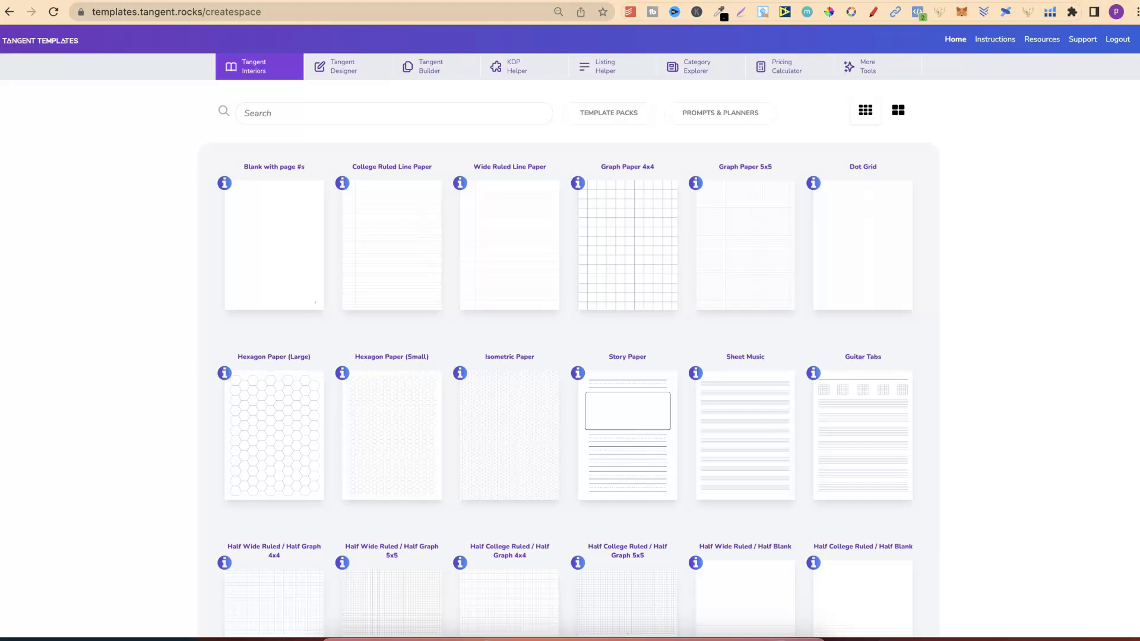
Step: Open KDP Helper and set the page count to 100 for the 8.5 x 11 paperback
{"action": "left_click", "coordinate": [521, 65]}
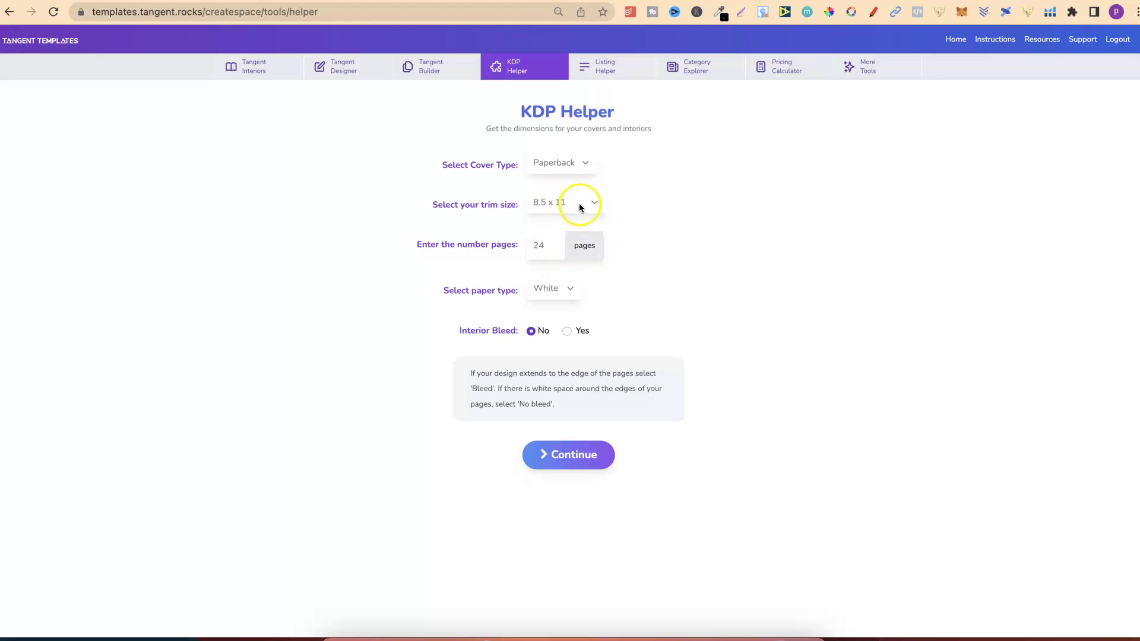
{"action": "double_click", "coordinate": [542, 248]}
{"action": "type", "text": "100"}
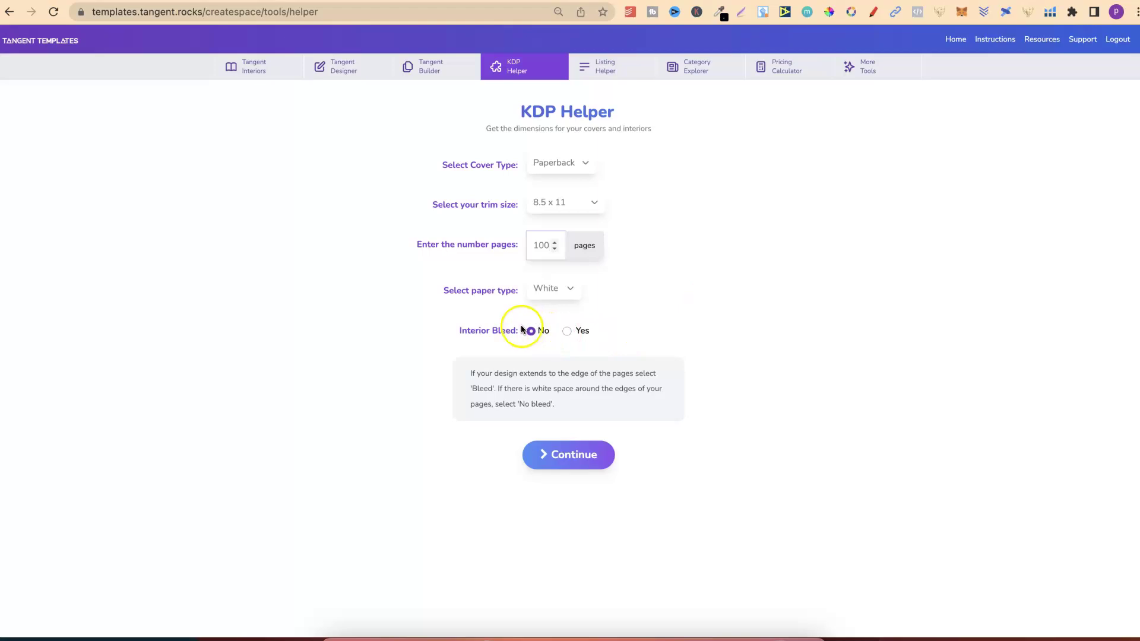
Step: Calculate the cover results, then view the INTERIOR tab's 8.5 x 11 in, 2550 x 3300 px dimensions
{"action": "left_click", "coordinate": [582, 458]}
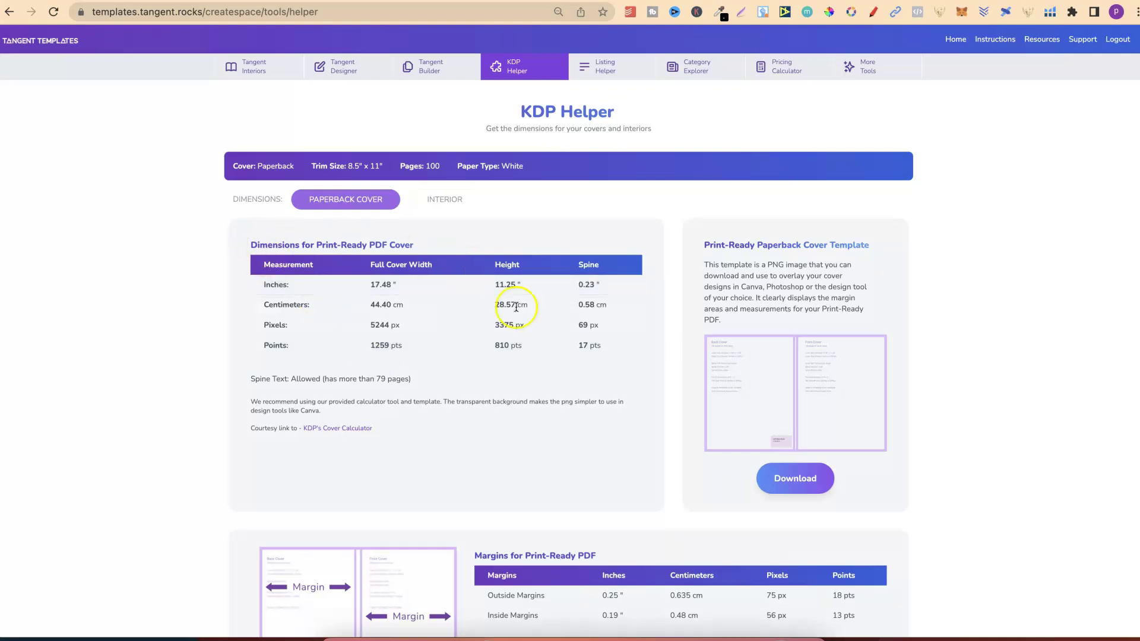
{"action": "scroll", "coordinate": [1029, 195], "scroll_direction": "down", "scroll_amount": 4}
{"action": "scroll", "coordinate": [1030, 195], "scroll_direction": "up", "scroll_amount": 2}
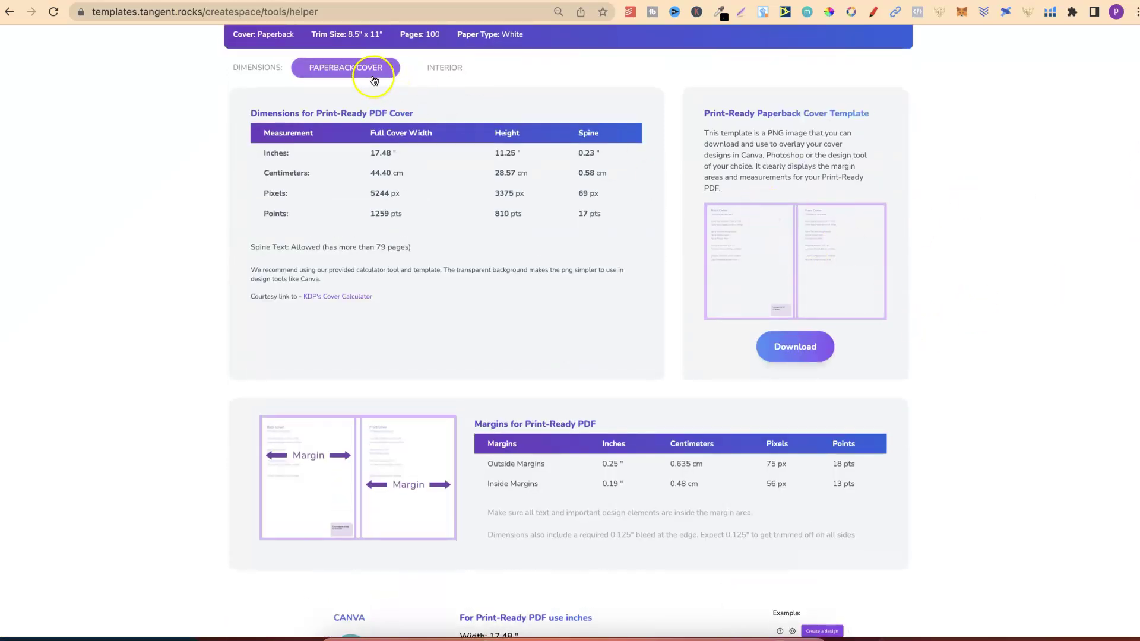
{"action": "left_click", "coordinate": [437, 76]}
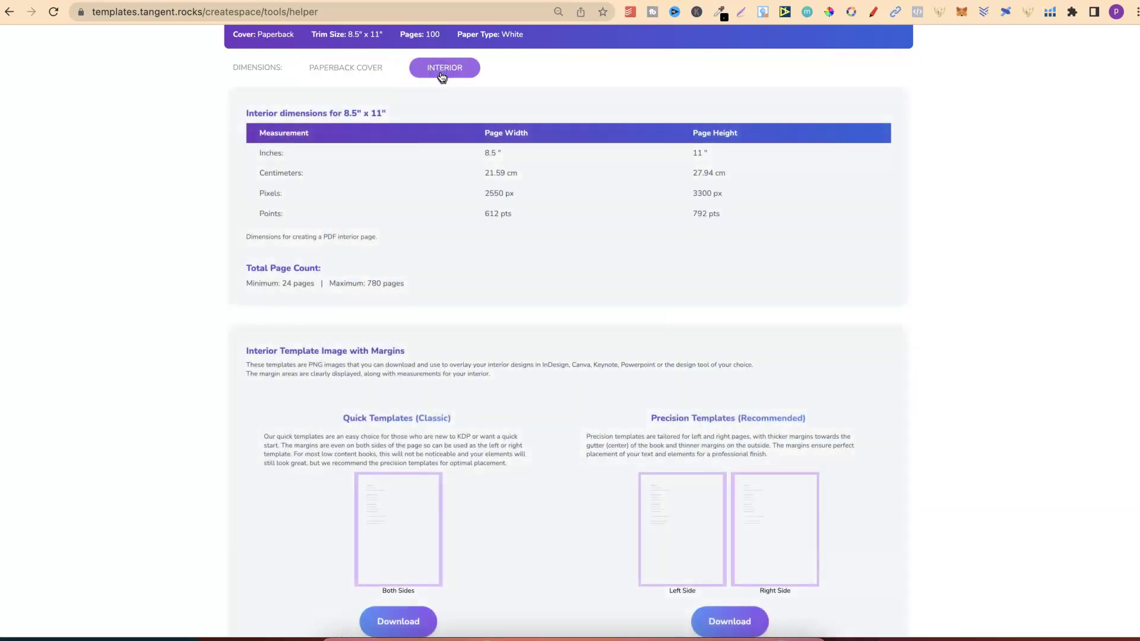
{"action": "scroll", "coordinate": [1135, 154], "scroll_direction": "up", "scroll_amount": 3}
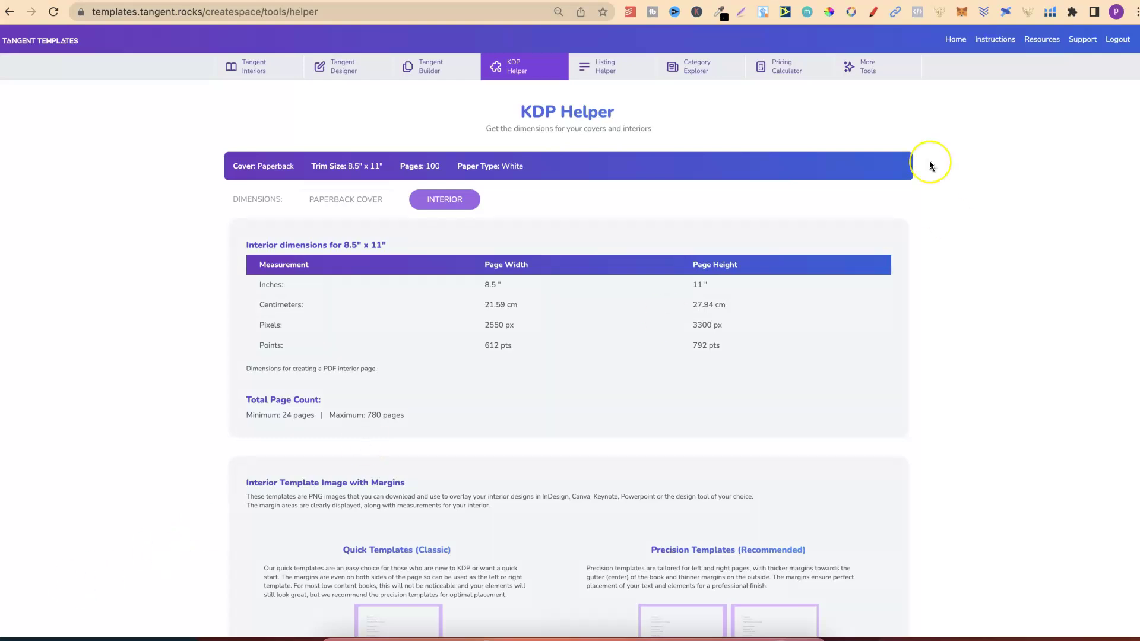
{"action": "left_click", "coordinate": [610, 71]}
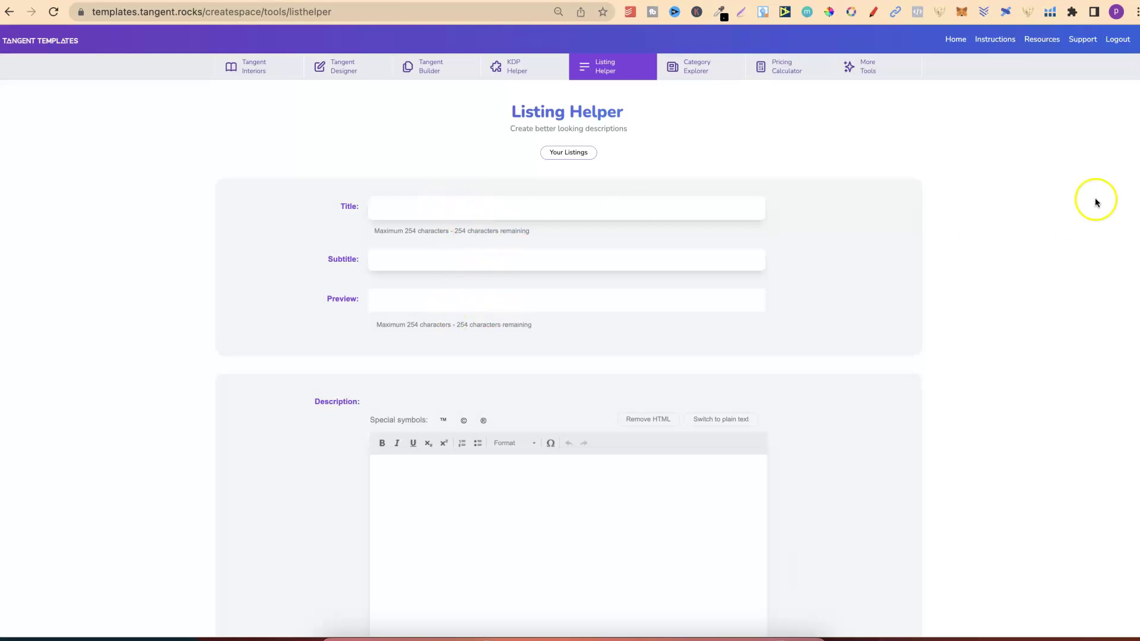
{"action": "scroll", "coordinate": [1135, 174], "scroll_direction": "down", "scroll_amount": 1}
{"action": "scroll", "coordinate": [1116, 202], "scroll_direction": "down", "scroll_amount": 5}
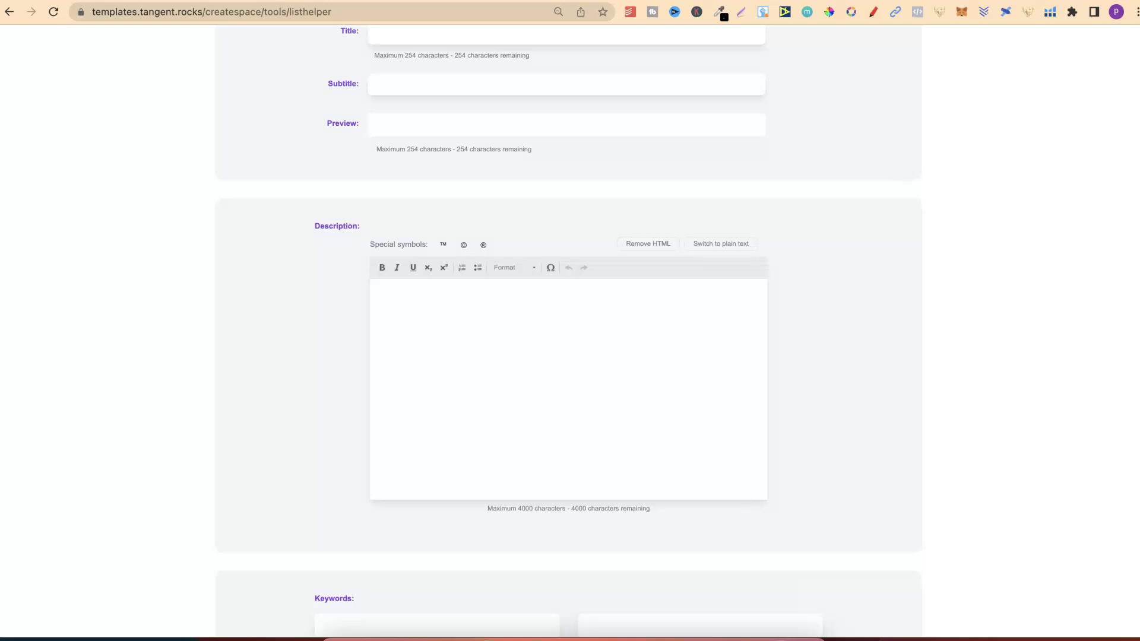
{"action": "scroll", "coordinate": [1136, 255], "scroll_direction": "down", "scroll_amount": 4}
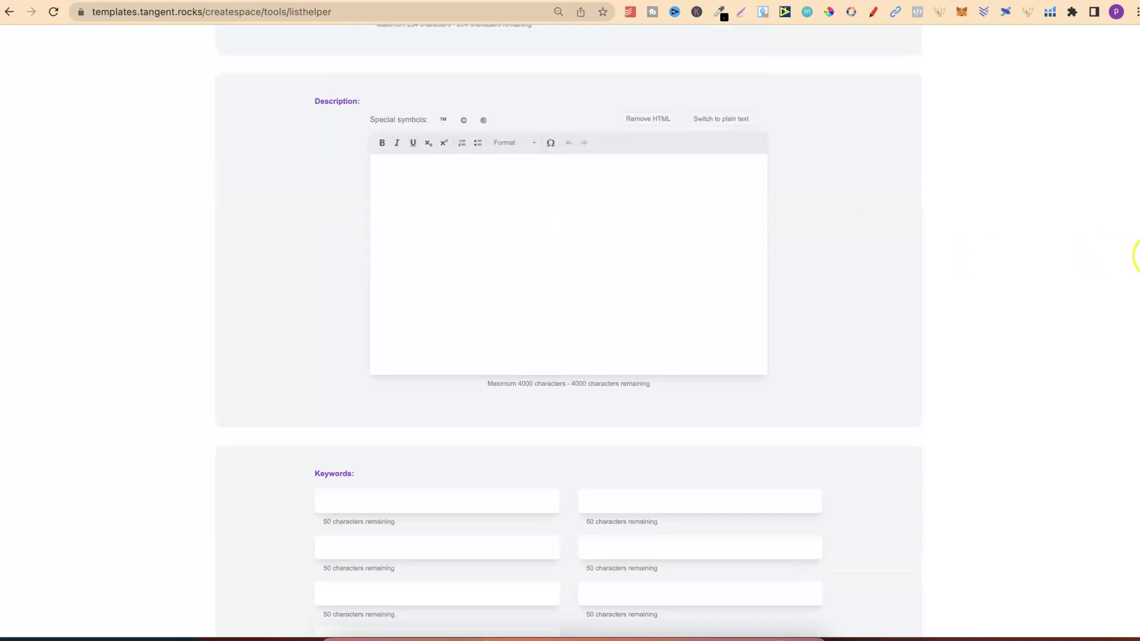
{"action": "scroll", "coordinate": [1135, 255], "scroll_direction": "down", "scroll_amount": 15}
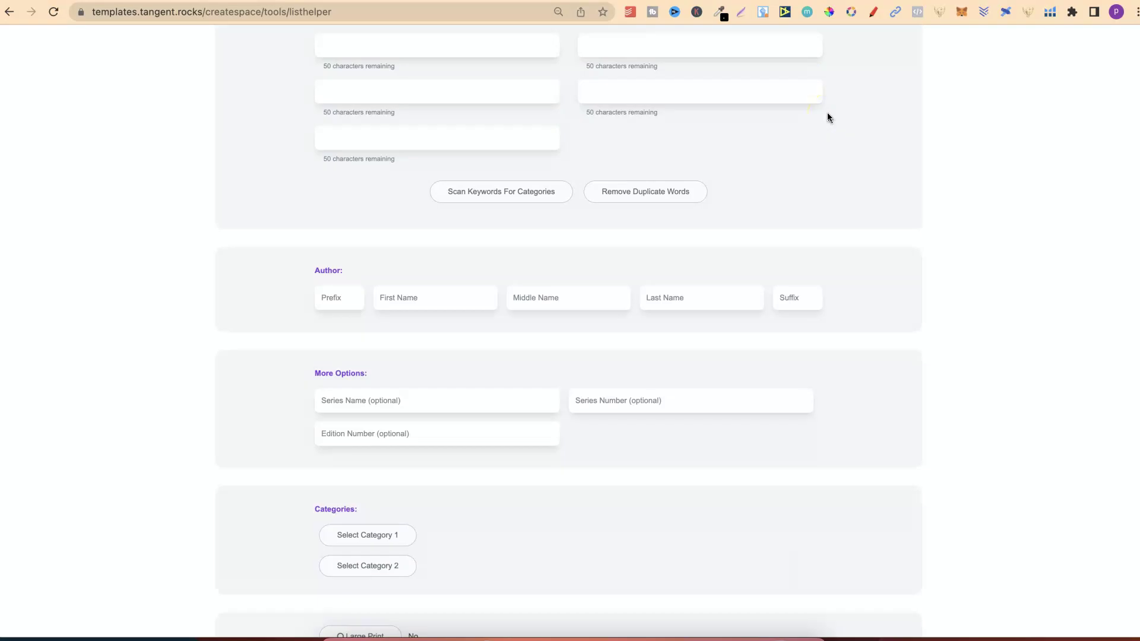
Step: Preview the List Helper extension, then start a new paperback from KDP's Create page
{"action": "left_click", "coordinate": [784, 12]}
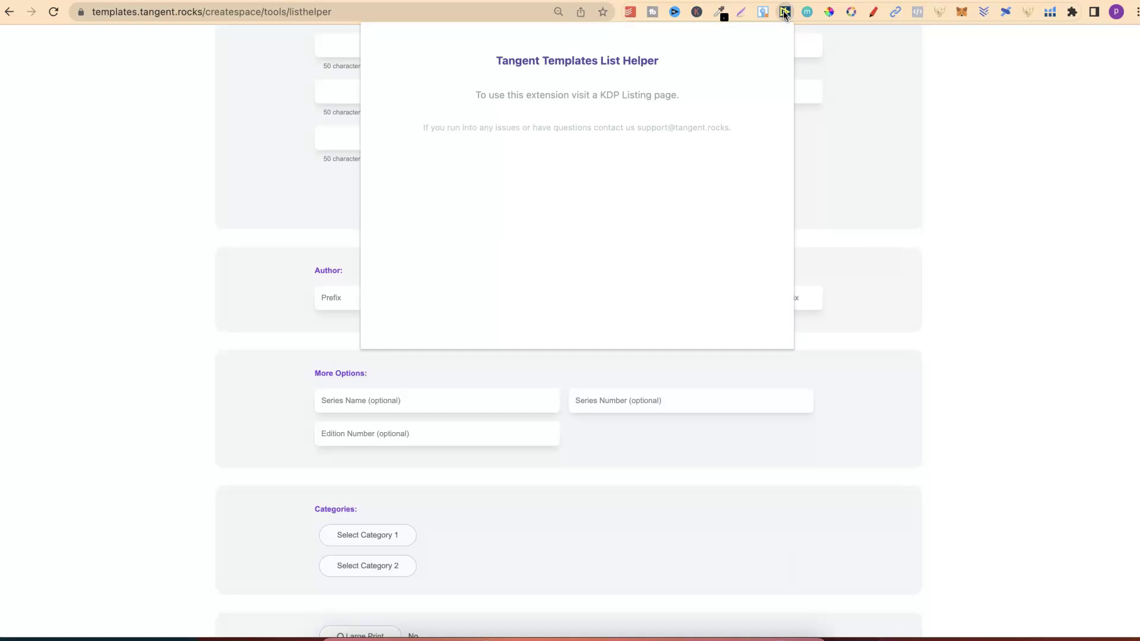
{"action": "left_click", "coordinate": [950, 315]}
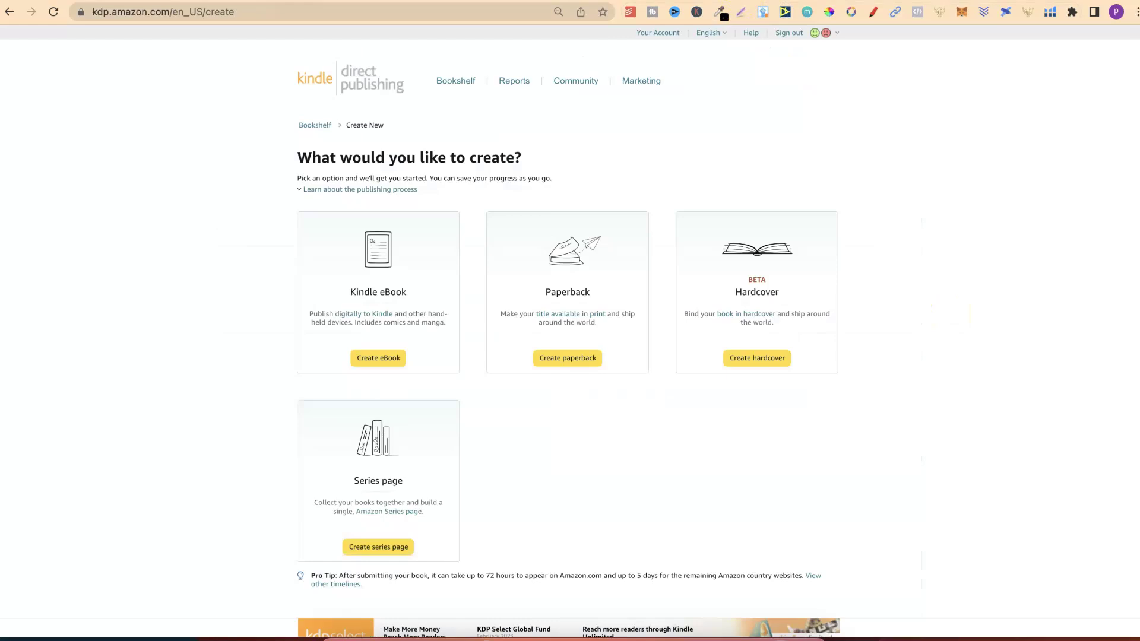
{"action": "left_click", "coordinate": [573, 360]}
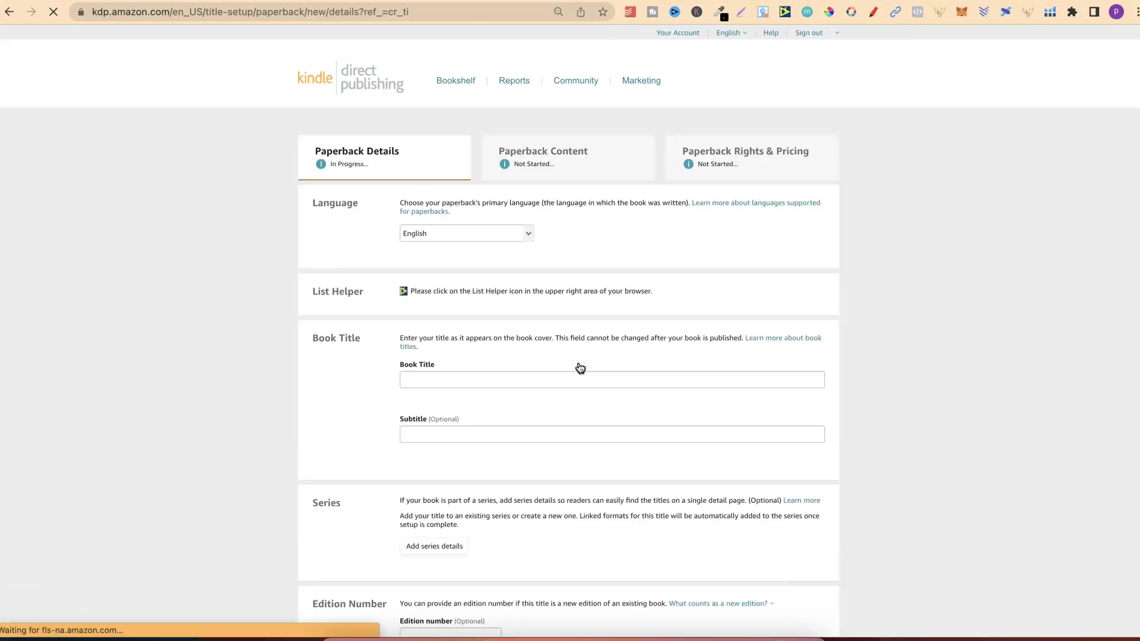
{"action": "left_click", "coordinate": [837, 55]}
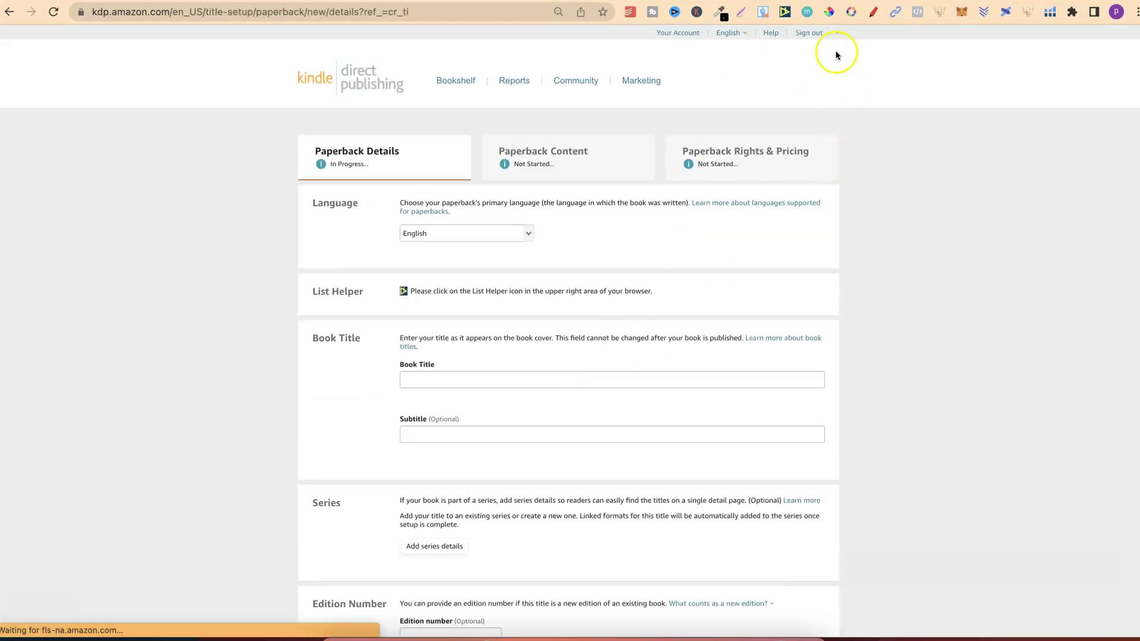
Step: View List Helper's saved listings on the paperback form, dismiss it, and scroll the empty form
{"action": "left_click", "coordinate": [785, 12]}
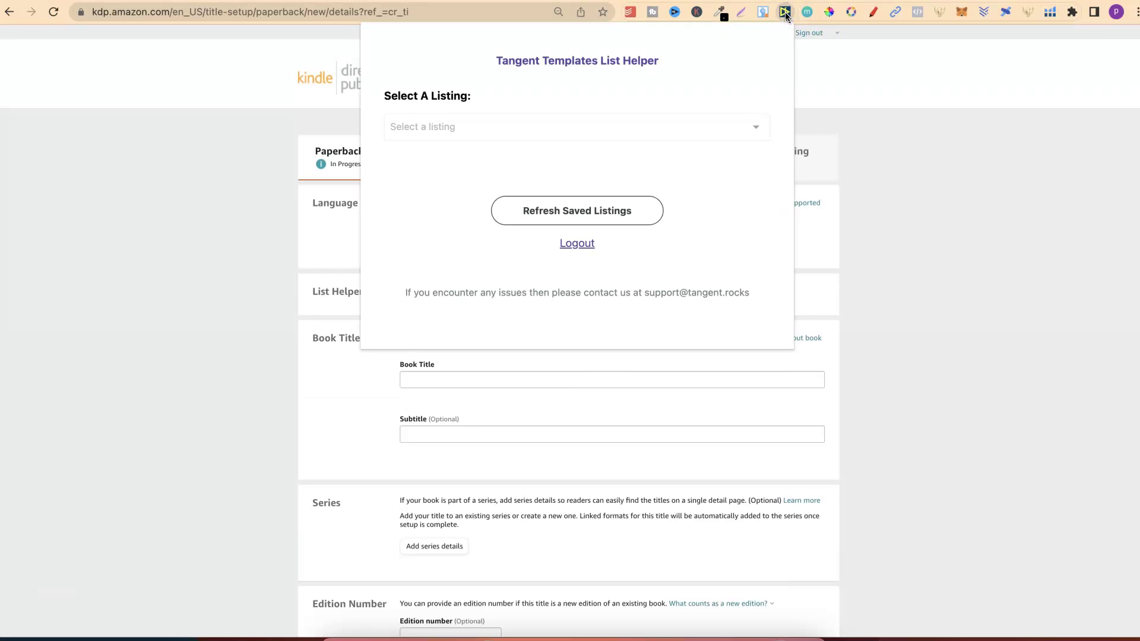
{"action": "left_click", "coordinate": [628, 126]}
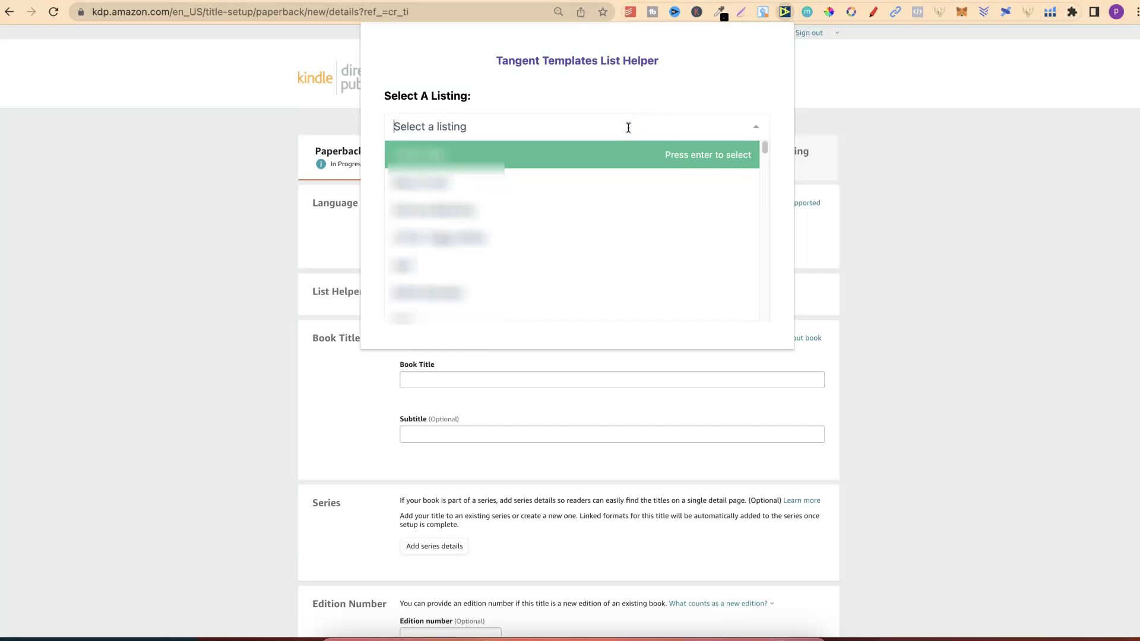
{"action": "left_click", "coordinate": [992, 178]}
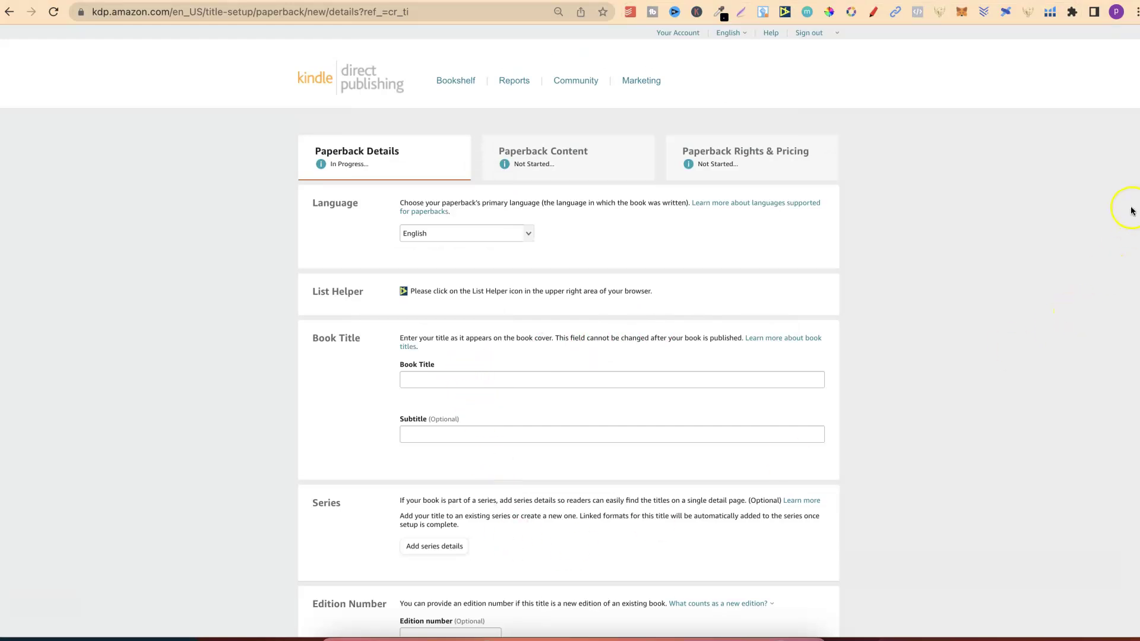
{"action": "scroll", "coordinate": [1129, 199], "scroll_direction": "down", "scroll_amount": 2}
{"action": "scroll", "coordinate": [568, 328], "scroll_direction": "down", "scroll_amount": 5}
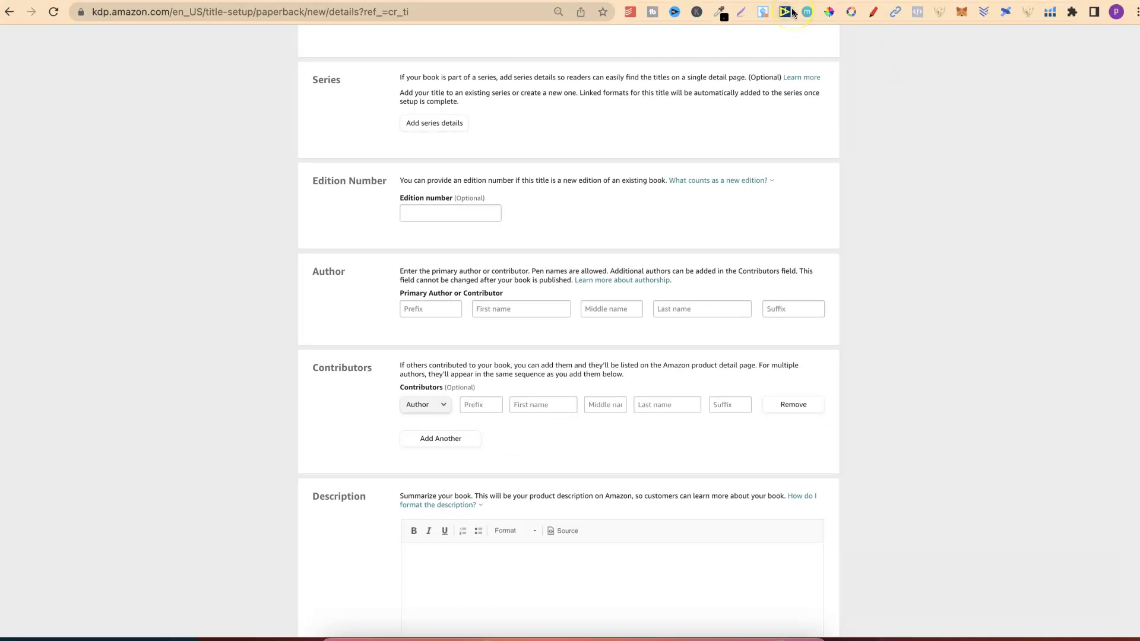
Step: Return to the Tangent List Helper tab and scroll through its Categories, Notes and Save sections
{"action": "key", "text": "ctrl+Tab"}
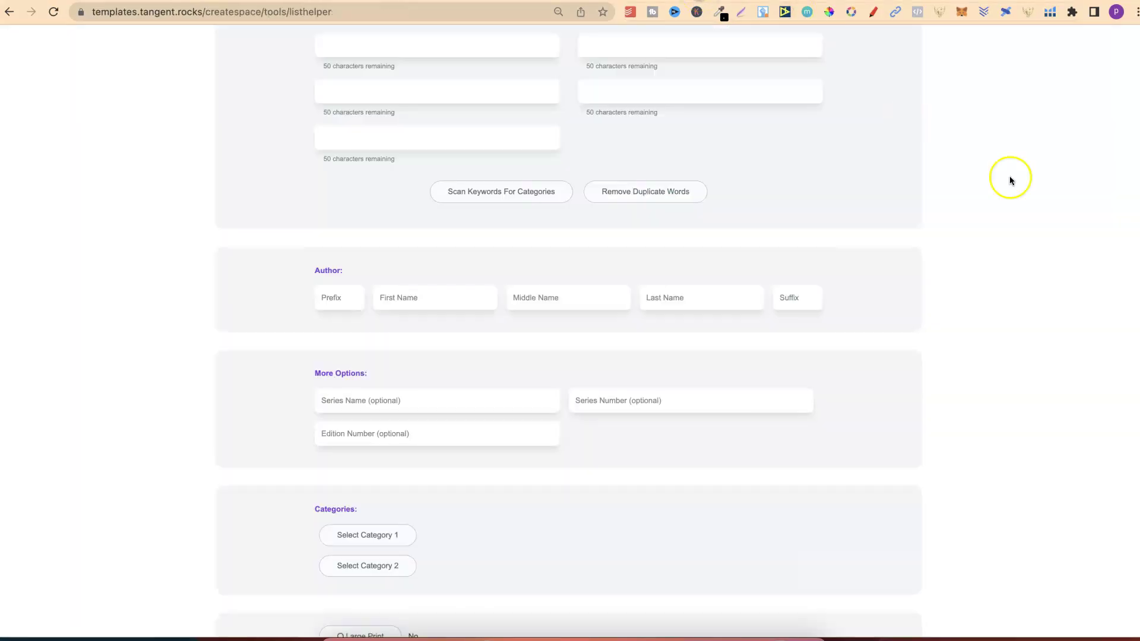
{"action": "scroll", "coordinate": [1136, 267], "scroll_direction": "down", "scroll_amount": 2}
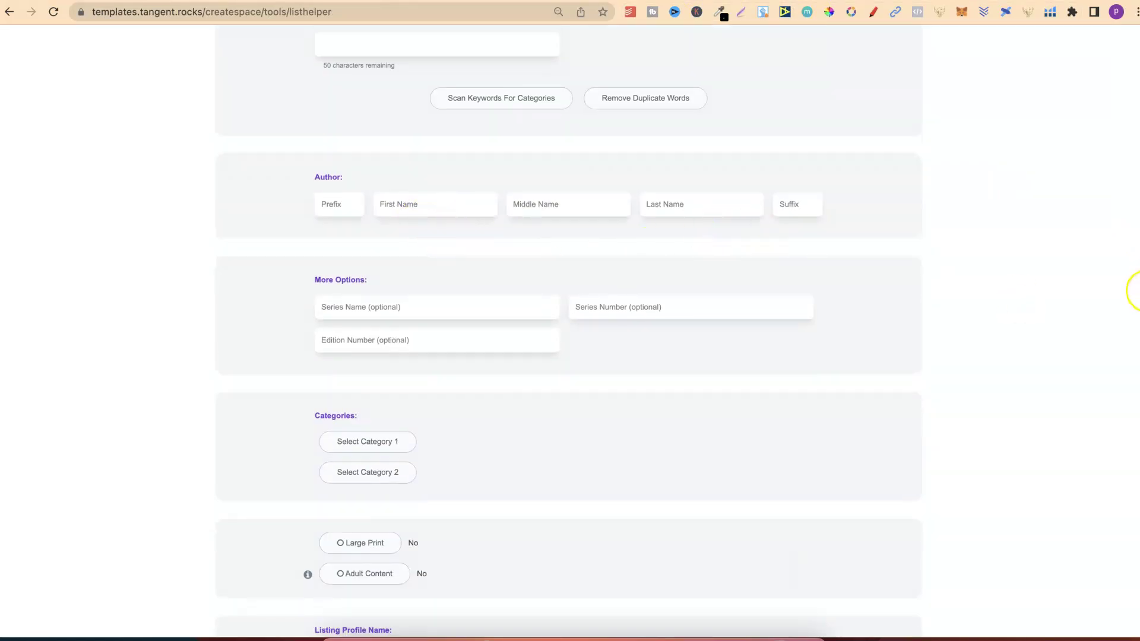
{"action": "scroll", "coordinate": [1137, 225], "scroll_direction": "down", "scroll_amount": 8}
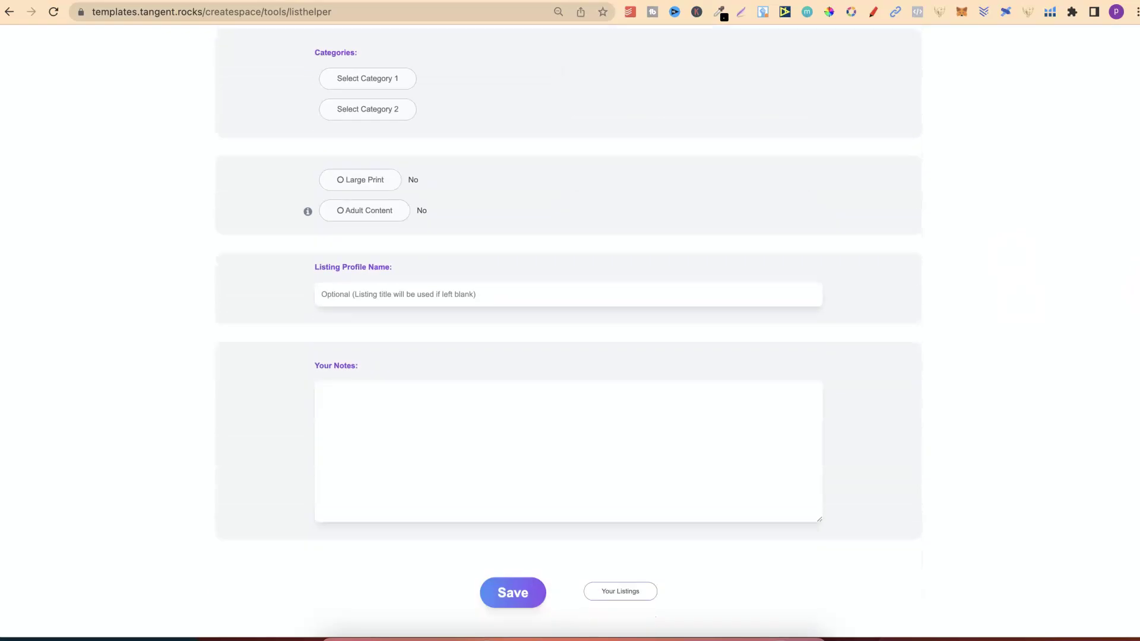
{"action": "scroll", "coordinate": [1137, 225], "scroll_direction": "up", "scroll_amount": 10}
{"action": "scroll", "coordinate": [1137, 225], "scroll_direction": "up", "scroll_amount": 15}
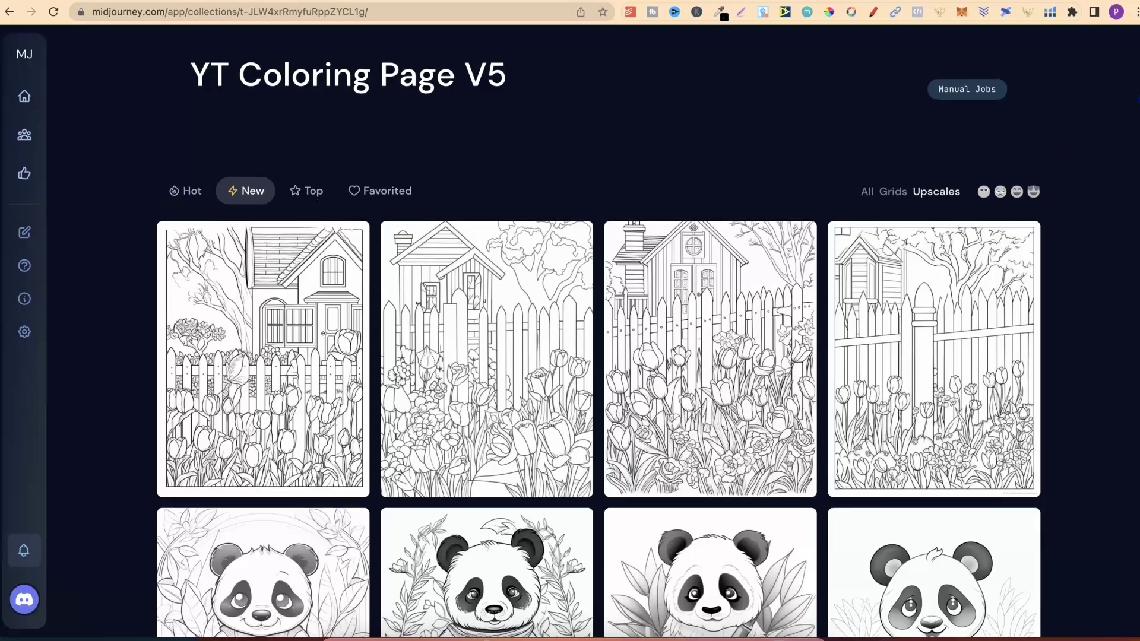
{"action": "scroll", "coordinate": [1134, 98], "scroll_direction": "down", "scroll_amount": 3}
{"action": "scroll", "coordinate": [1137, 128], "scroll_direction": "down", "scroll_amount": 1}
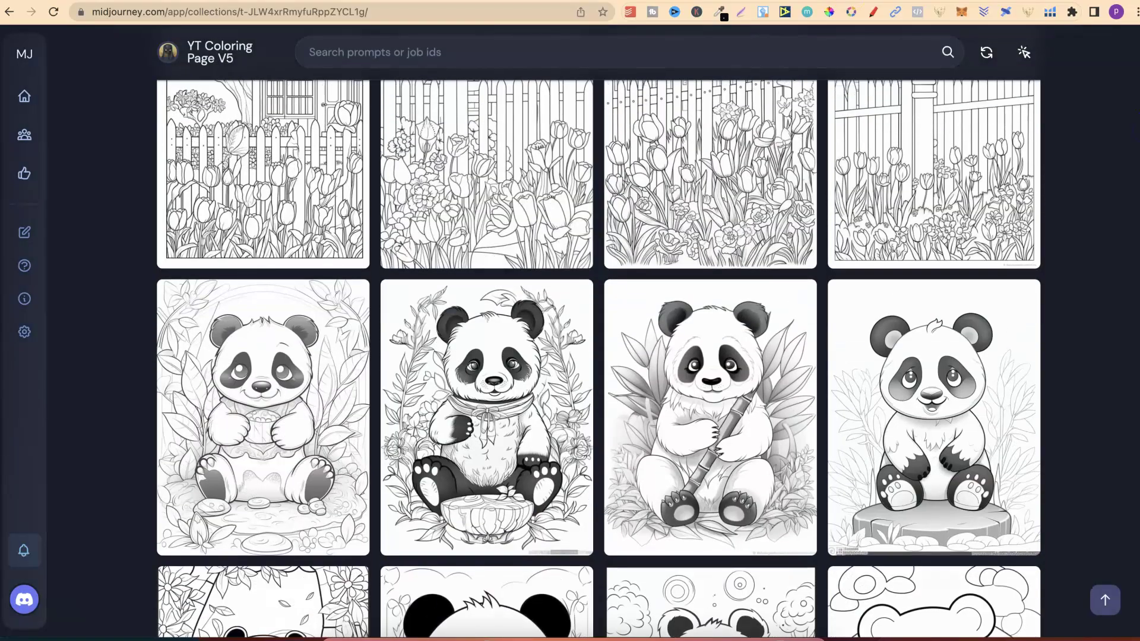
{"action": "scroll", "coordinate": [599, 358], "scroll_direction": "down", "scroll_amount": 10}
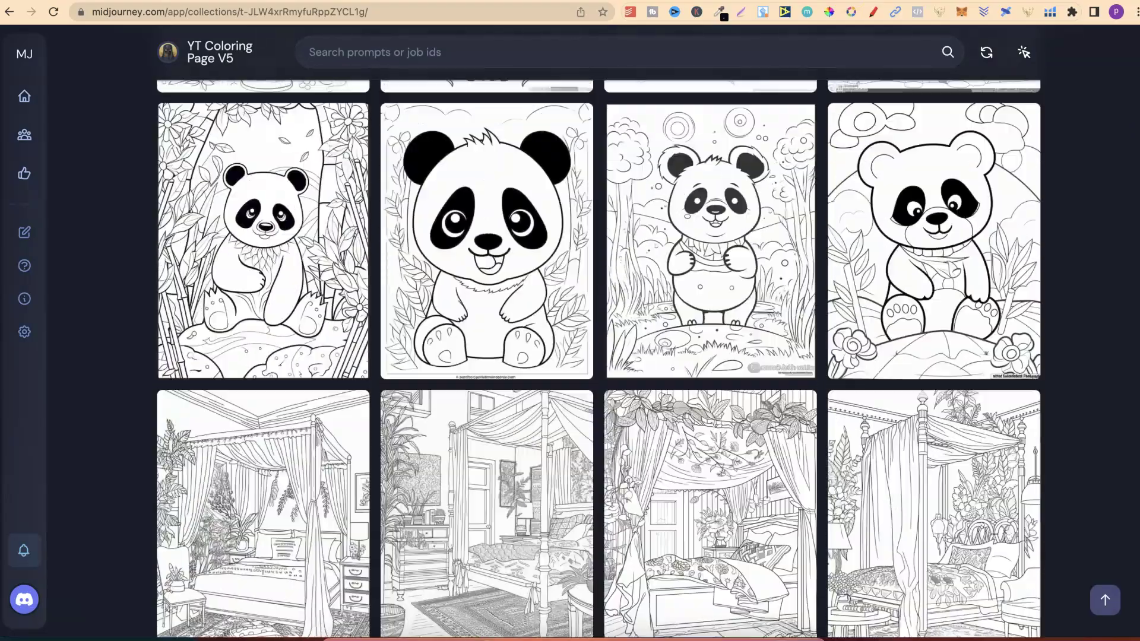
{"action": "scroll", "coordinate": [599, 359], "scroll_direction": "down", "scroll_amount": 5}
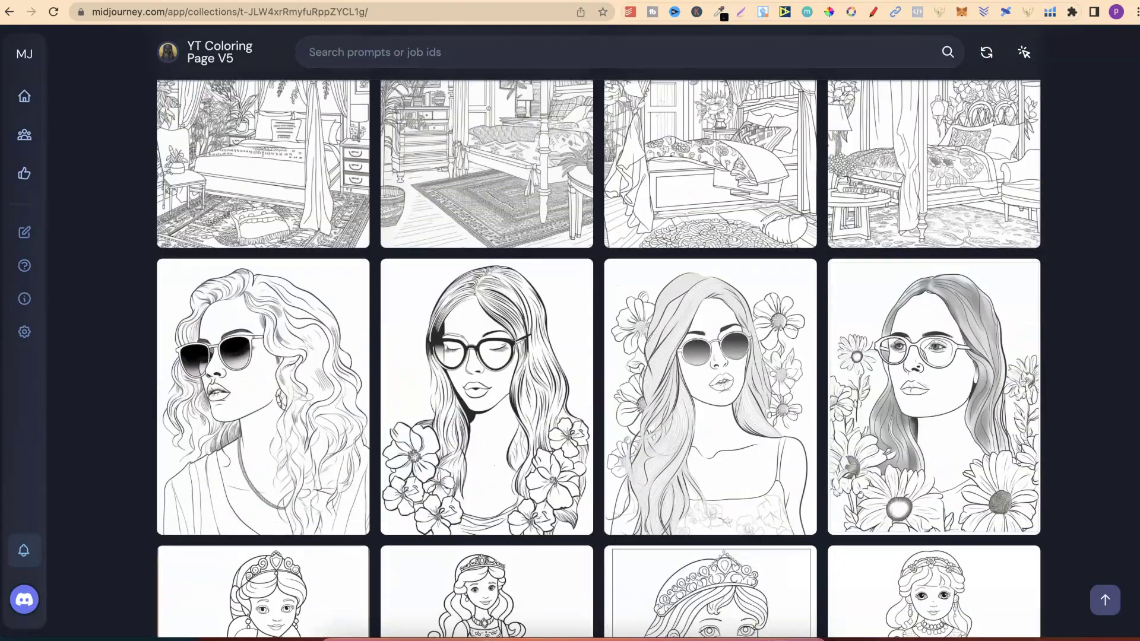
{"action": "scroll", "coordinate": [599, 358], "scroll_direction": "down", "scroll_amount": 3}
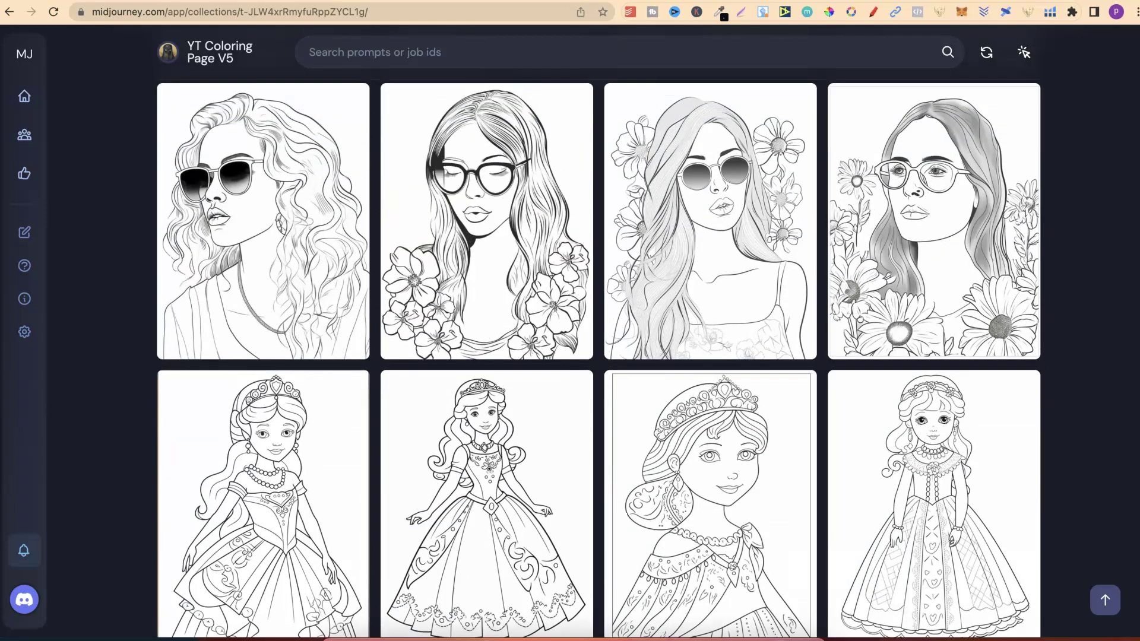
{"action": "mouse_move", "coordinate": [30, 597]}
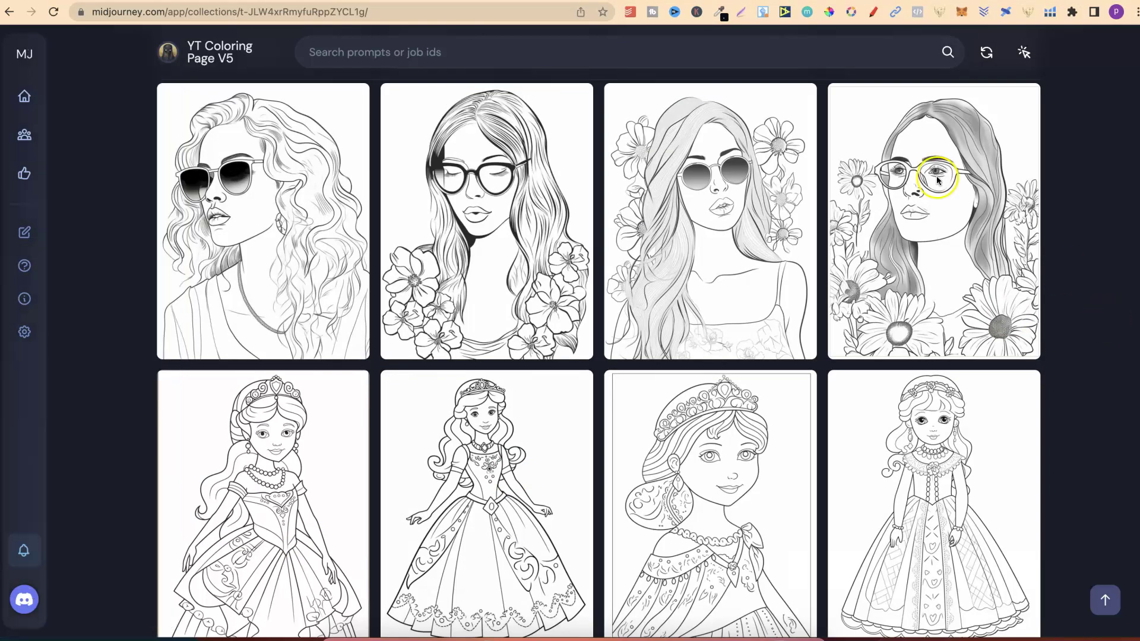
Step: Open the Midjourney Bot DM in Discord and highlight the 24465 lifetime image count
{"action": "left_click", "coordinate": [770, 3]}
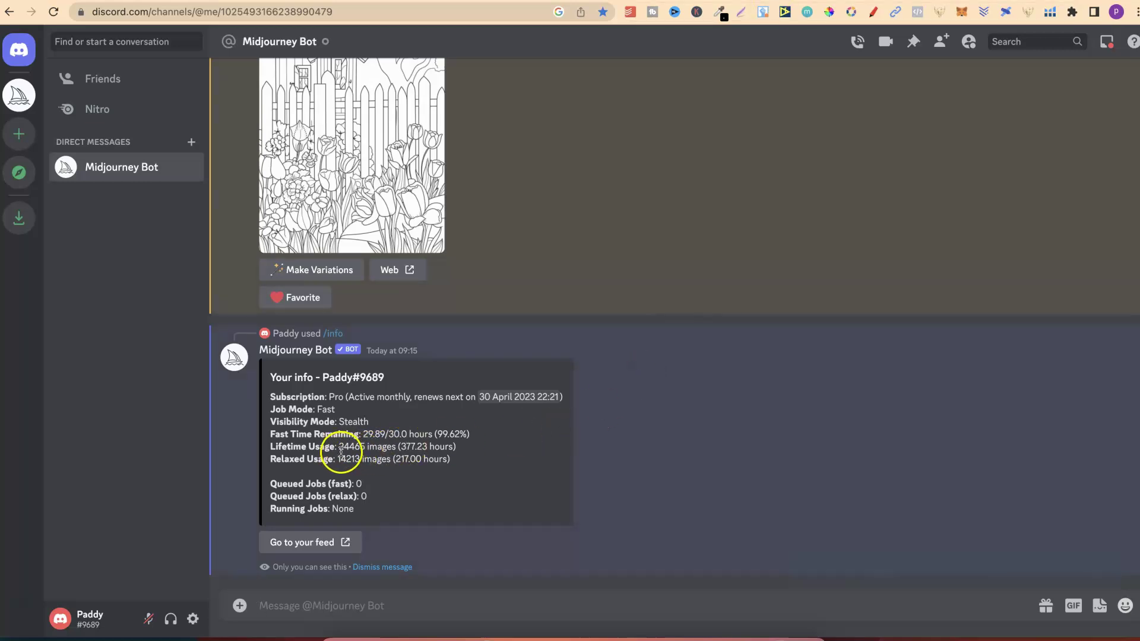
{"action": "left_click_drag", "start_coordinate": [340, 450], "coordinate": [364, 449]}
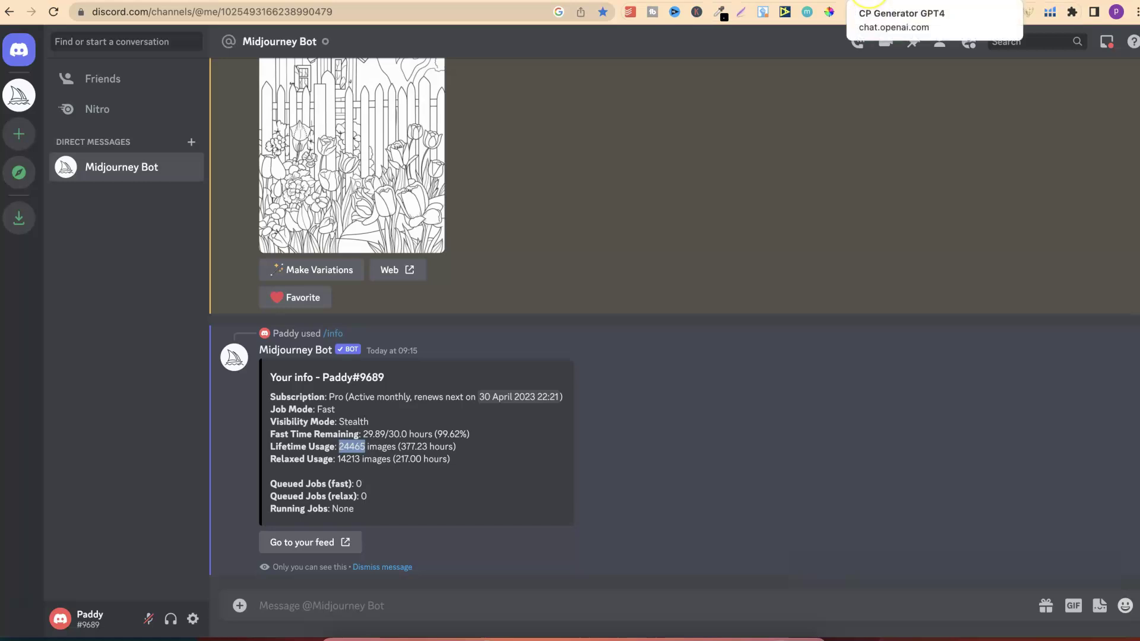
Step: Switch to the CP Generator GPT4 ChatGPT chat showing the unicorn coloring page prompt
{"action": "left_click", "coordinate": [867, 1]}
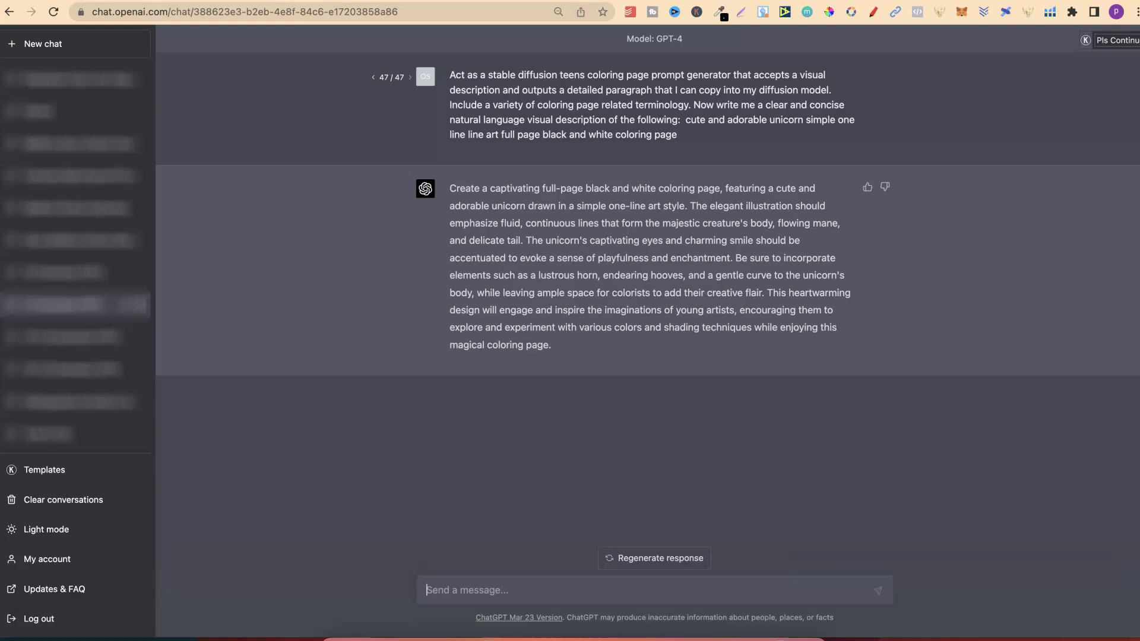
Step: Switch to the StackinProfit Videos page and browse its Midjourney coloring-page and KDP income uploads
{"action": "left_click", "coordinate": [911, 2]}
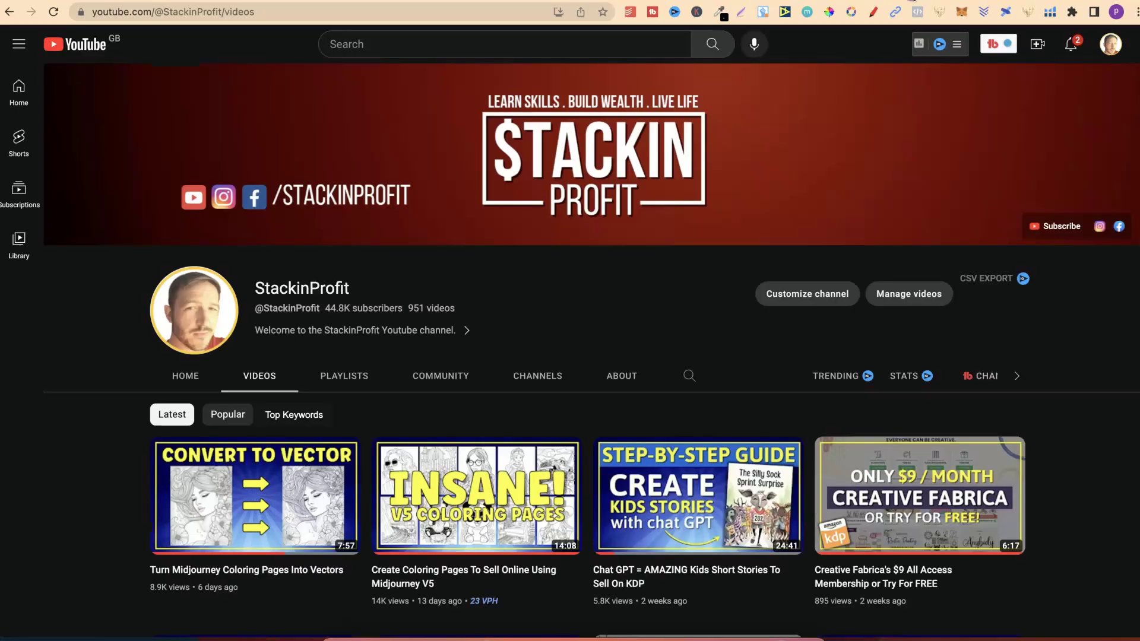
{"action": "scroll", "coordinate": [591, 350], "scroll_direction": "down", "scroll_amount": 3}
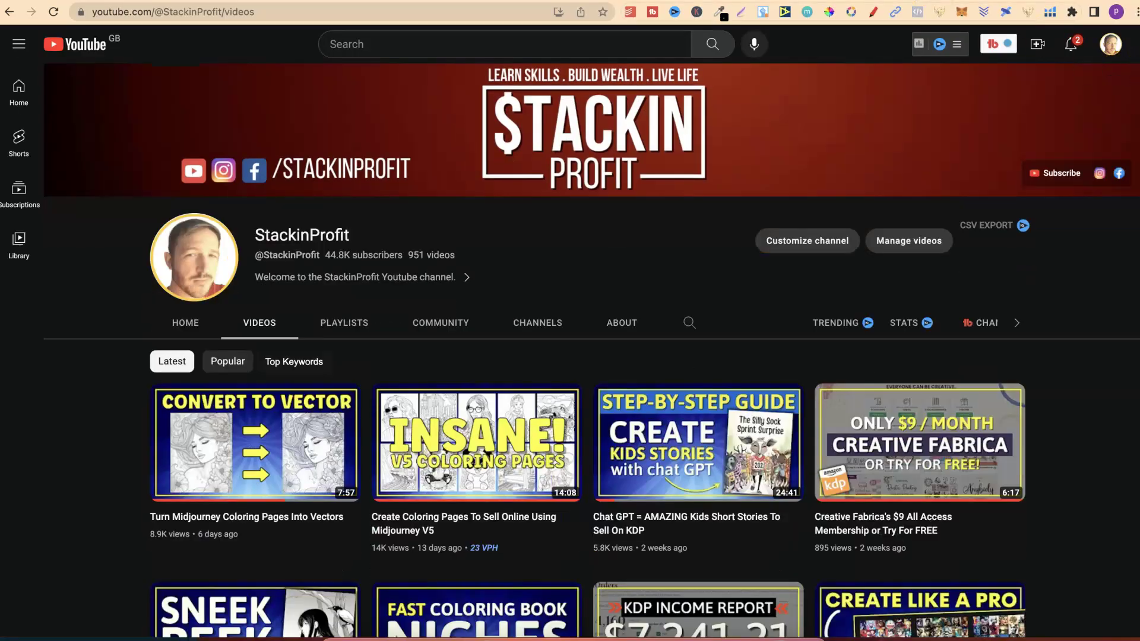
{"action": "scroll", "coordinate": [591, 350], "scroll_direction": "down", "scroll_amount": 2}
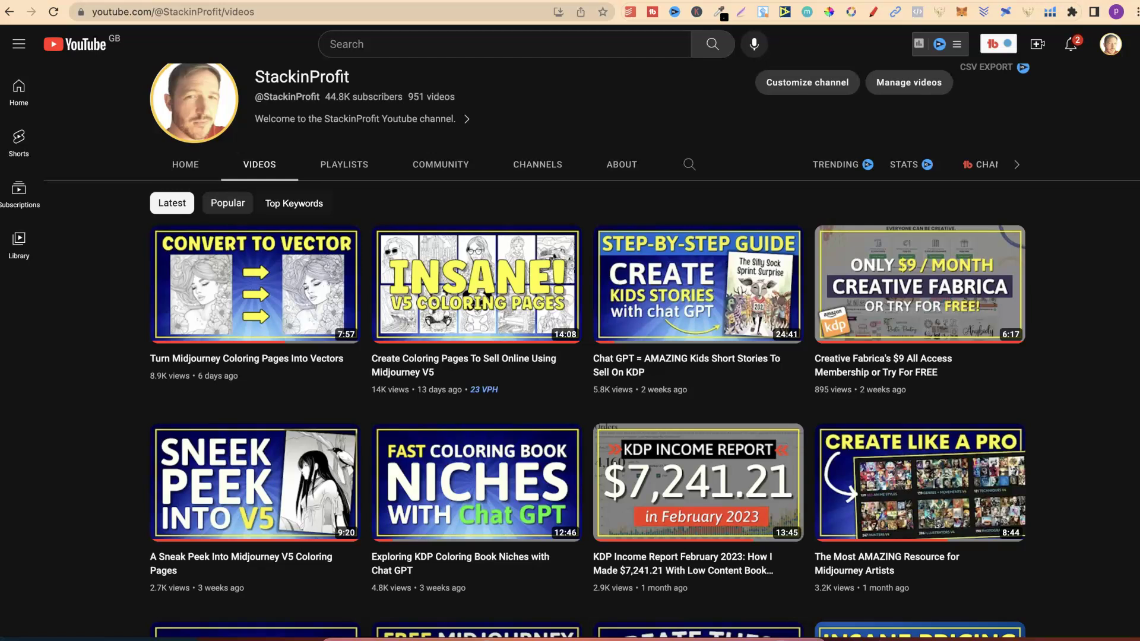
{"action": "scroll", "coordinate": [591, 351], "scroll_direction": "down", "scroll_amount": 3}
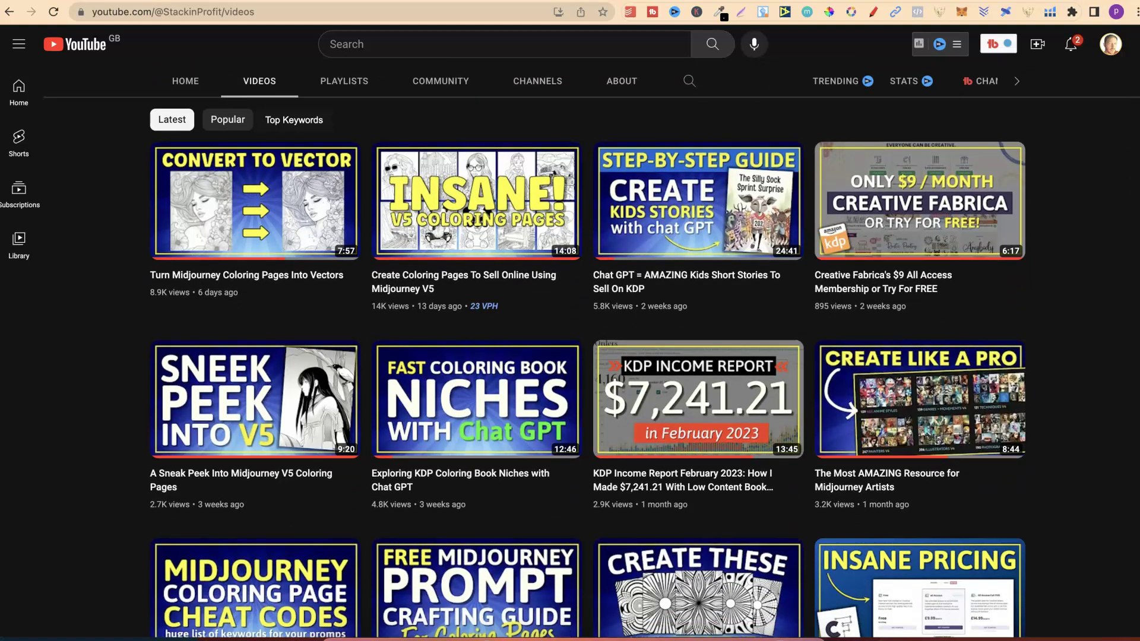
{"action": "mouse_move", "coordinate": [690, 298]}
{"action": "scroll", "coordinate": [588, 367], "scroll_direction": "down", "scroll_amount": 8}
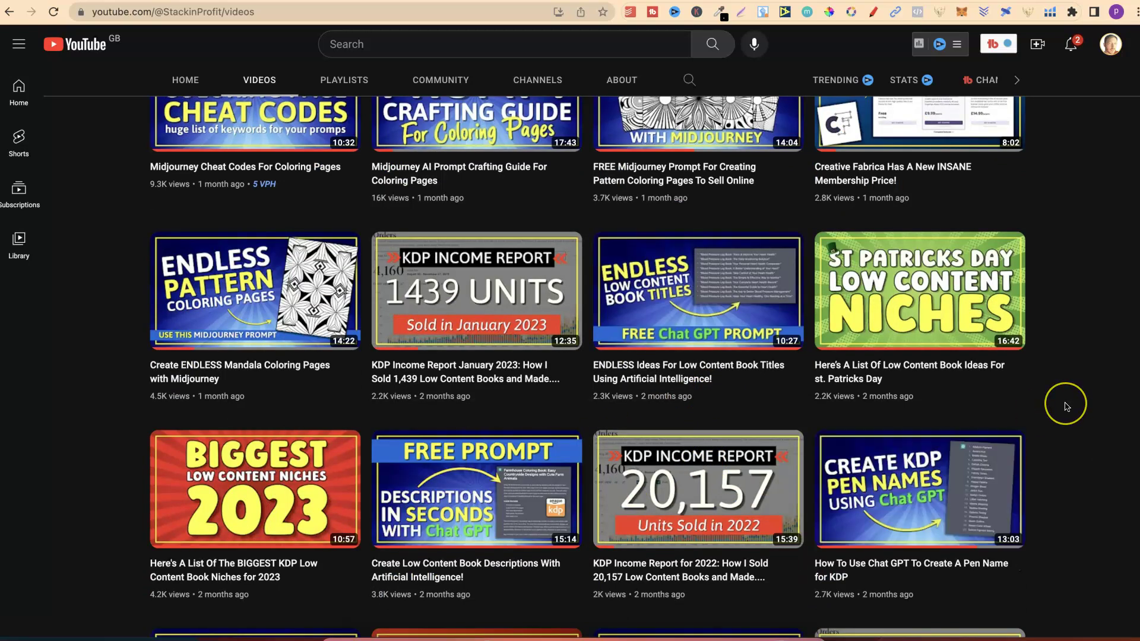
Step: Switch from YouTube to Vectorizer.AI's Trace Pixels To Vectors page with Ctrl+Tab
{"action": "key", "text": "ctrl+Tab"}
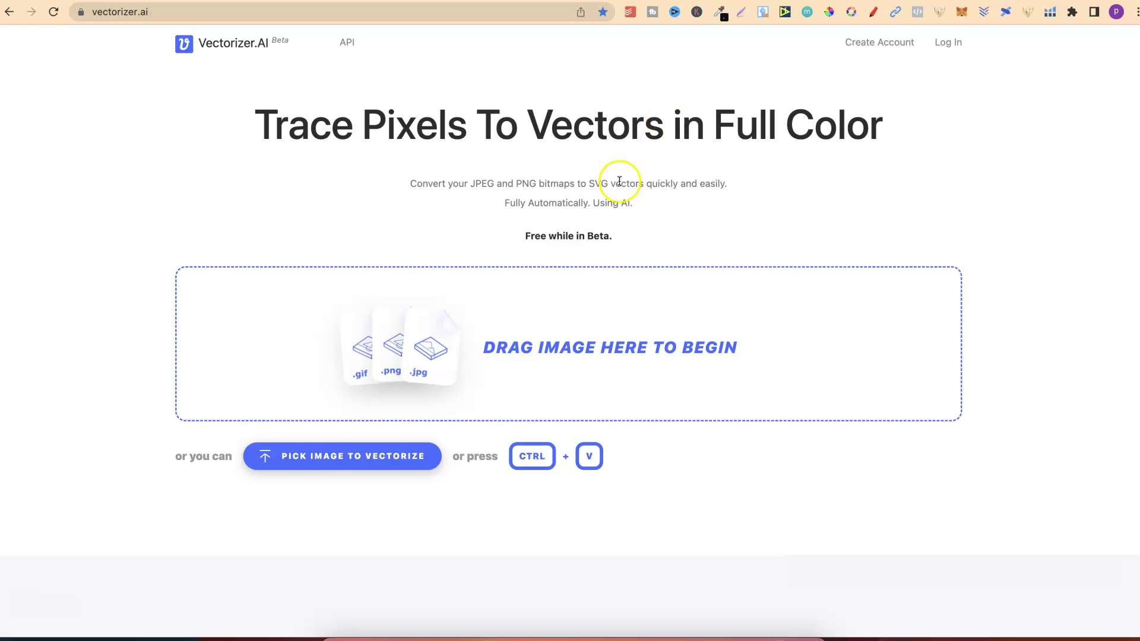
Step: Highlight the 'SVG vectors quickly and easily' phrase in Vectorizer.AI's subtitle, then scroll back up
{"action": "left_click_drag", "start_coordinate": [589, 184], "coordinate": [717, 186]}
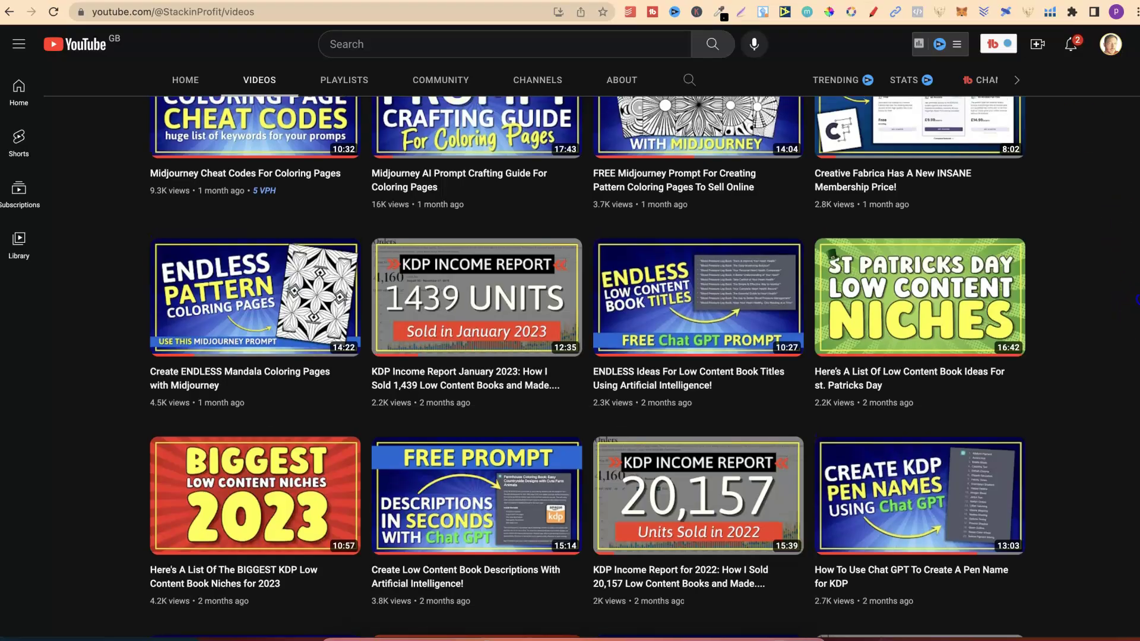
{"action": "scroll", "coordinate": [699, 234], "scroll_direction": "up", "scroll_amount": 10}
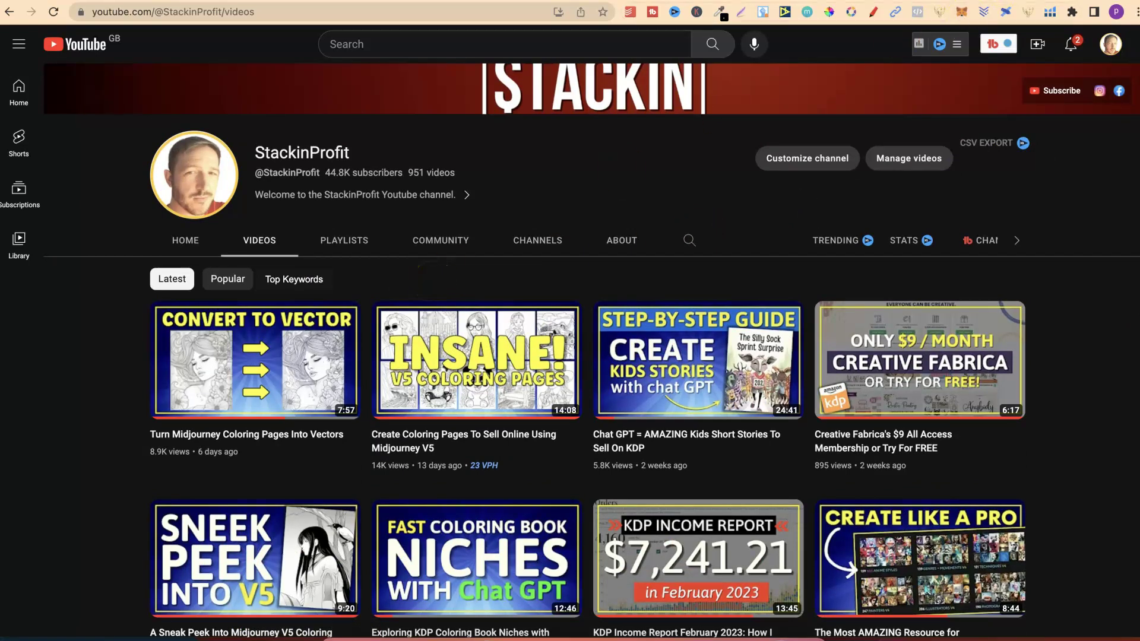
Step: Use Ctrl+Tab to move on toward TinyWow's Tools page at tinywow.com/tools
{"action": "key", "text": "ctrl+Tab"}
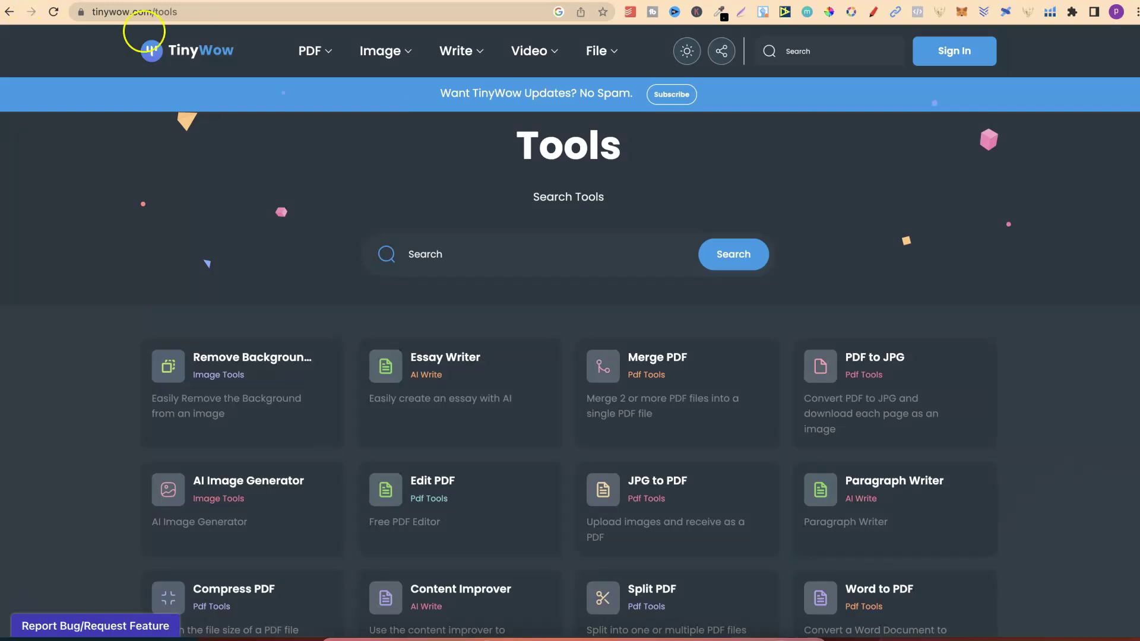
{"action": "mouse_move", "coordinate": [325, 59]}
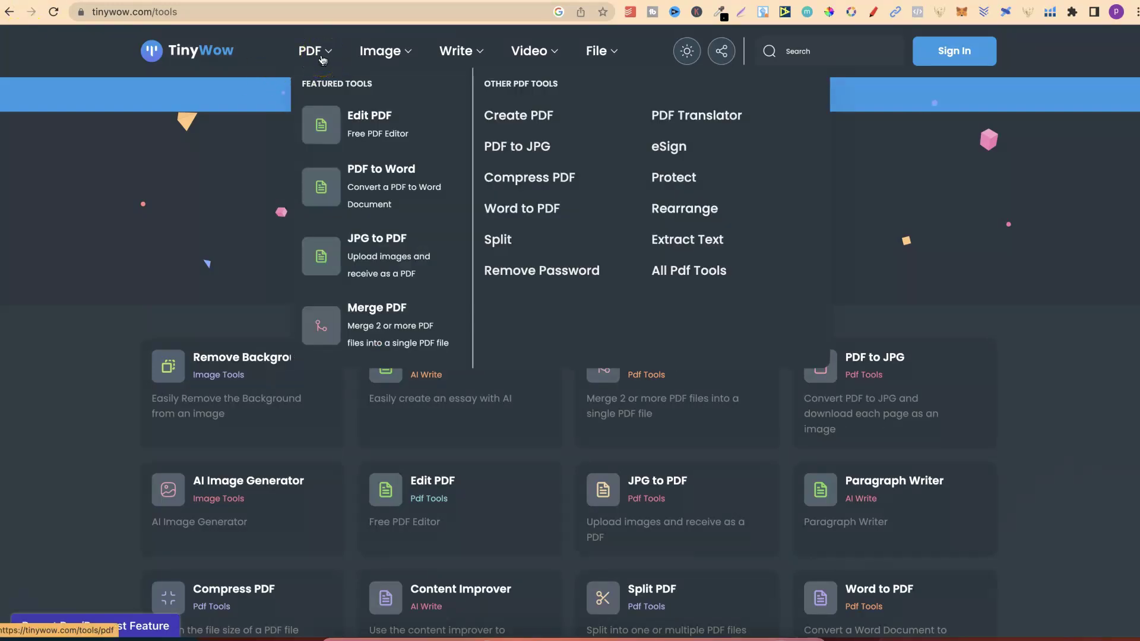
{"action": "left_click", "coordinate": [390, 58]}
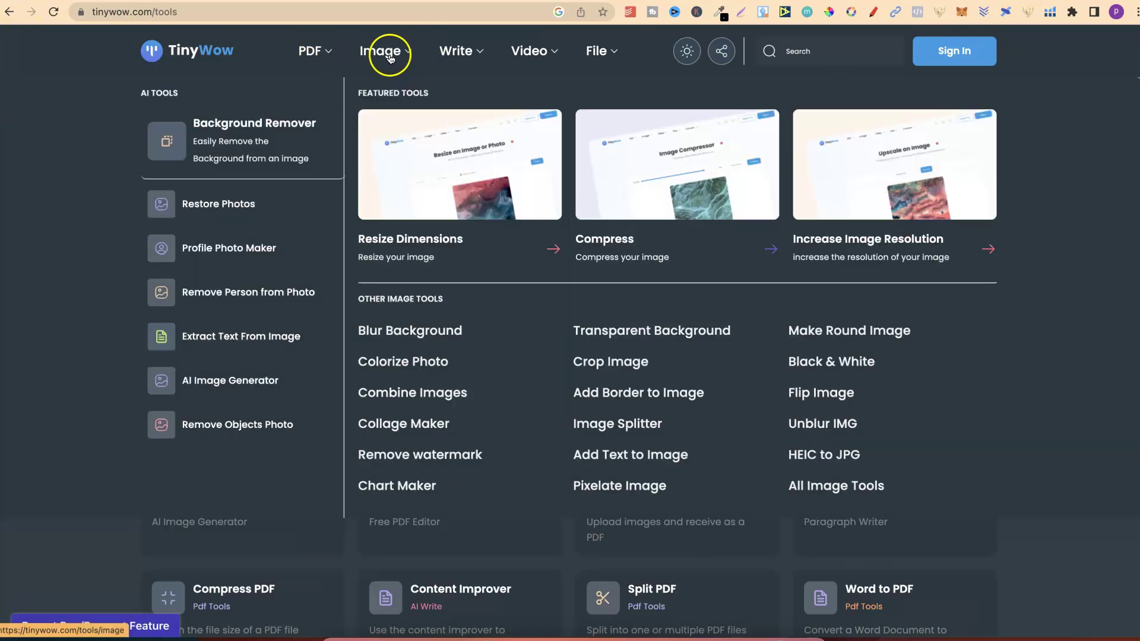
{"action": "left_click", "coordinate": [459, 54]}
{"action": "left_click", "coordinate": [533, 52]}
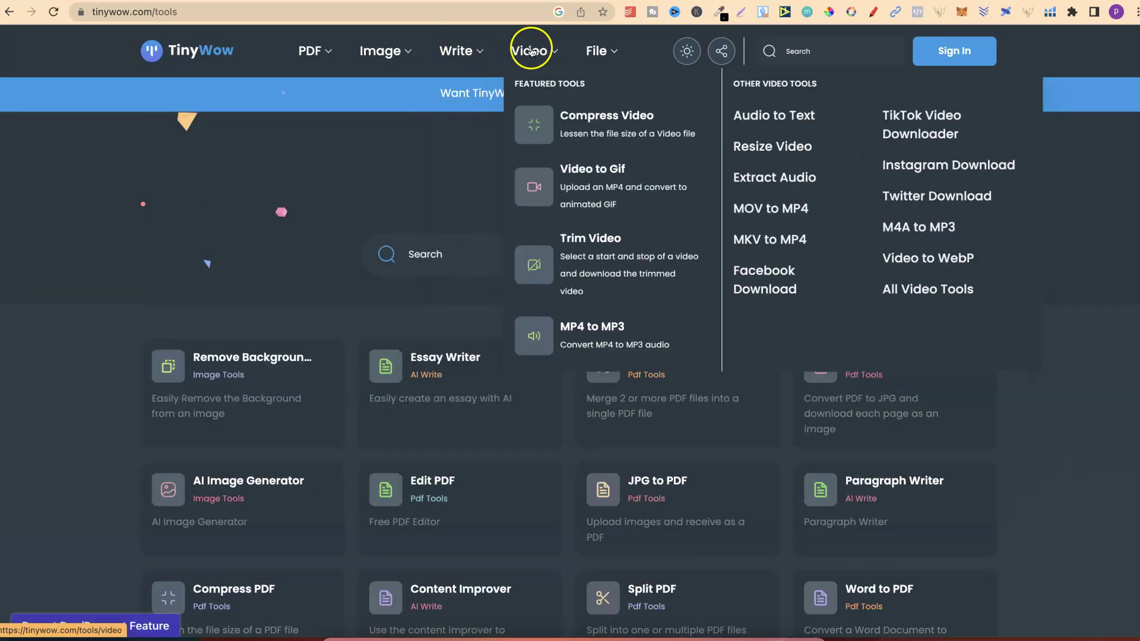
{"action": "left_click", "coordinate": [601, 51]}
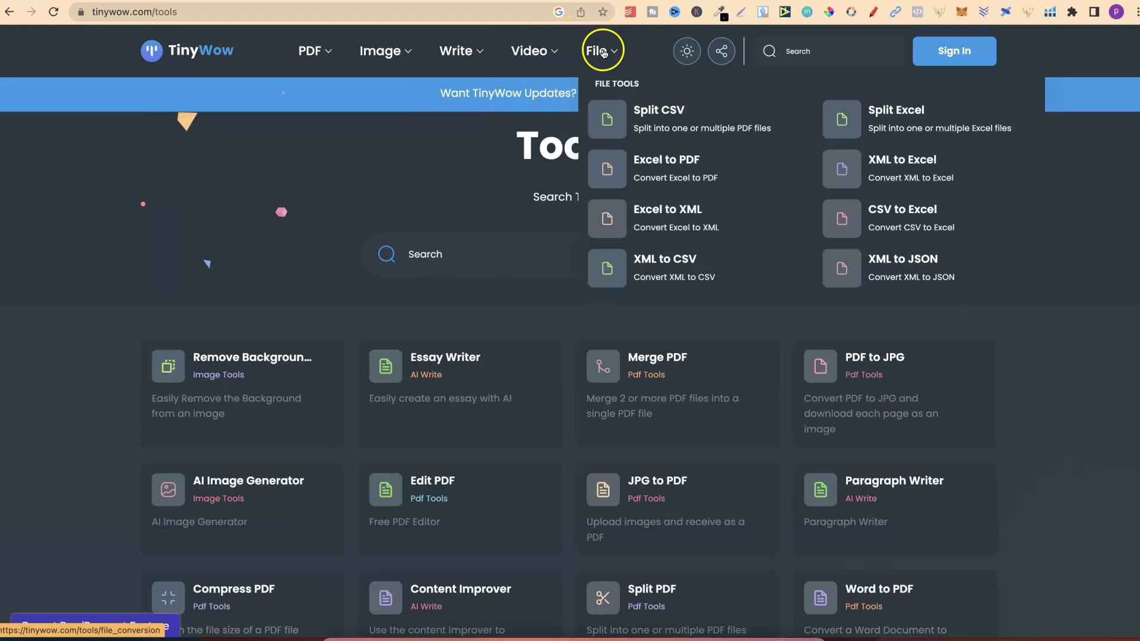
{"action": "left_click", "coordinate": [1096, 99]}
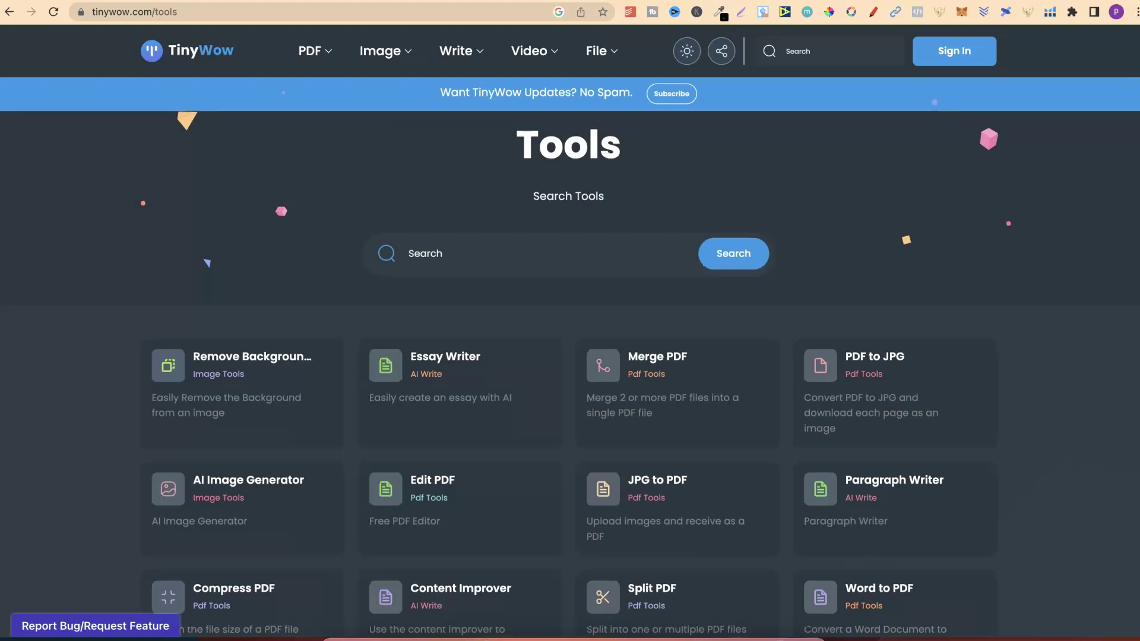
{"action": "scroll", "coordinate": [571, 356], "scroll_direction": "down", "scroll_amount": 3}
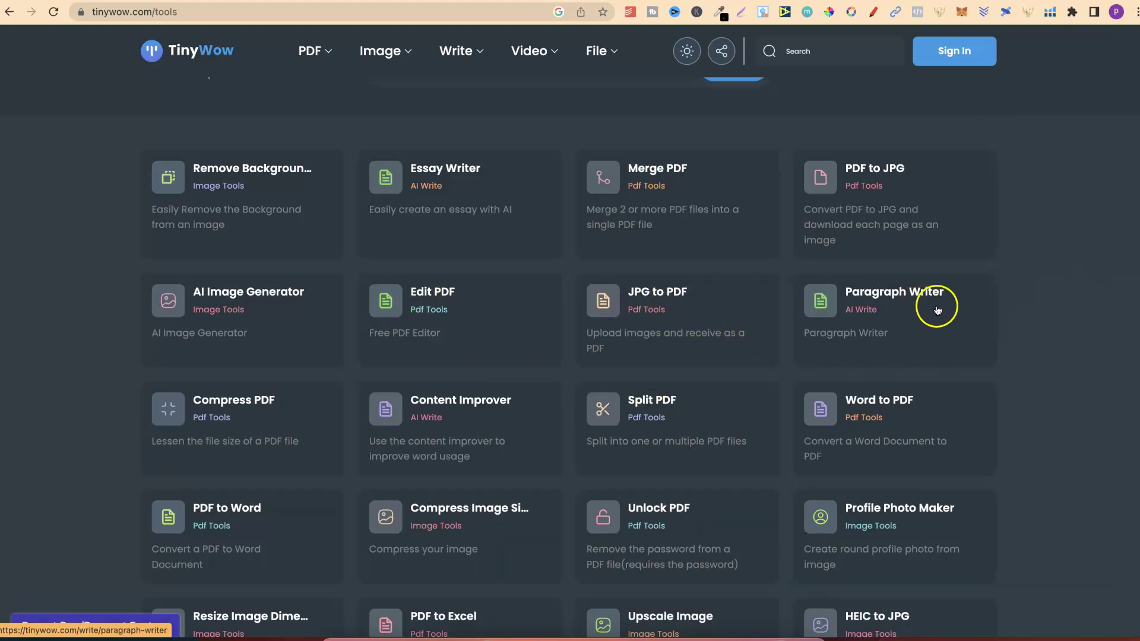
{"action": "scroll", "coordinate": [1136, 152], "scroll_direction": "down", "scroll_amount": 3}
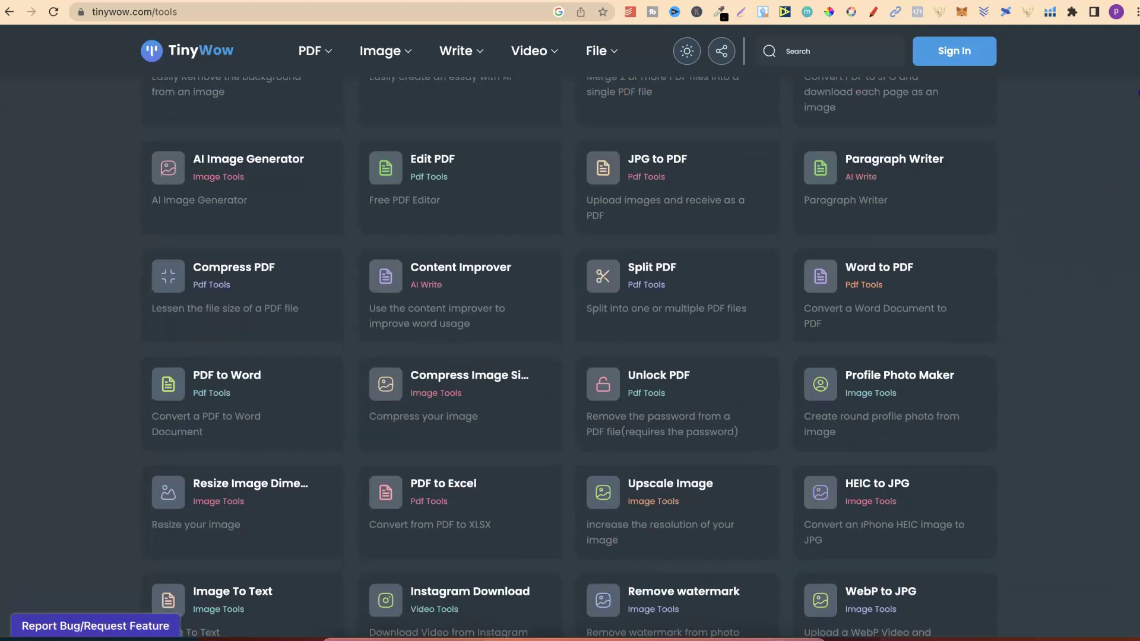
{"action": "scroll", "coordinate": [1138, 106], "scroll_direction": "down", "scroll_amount": 5}
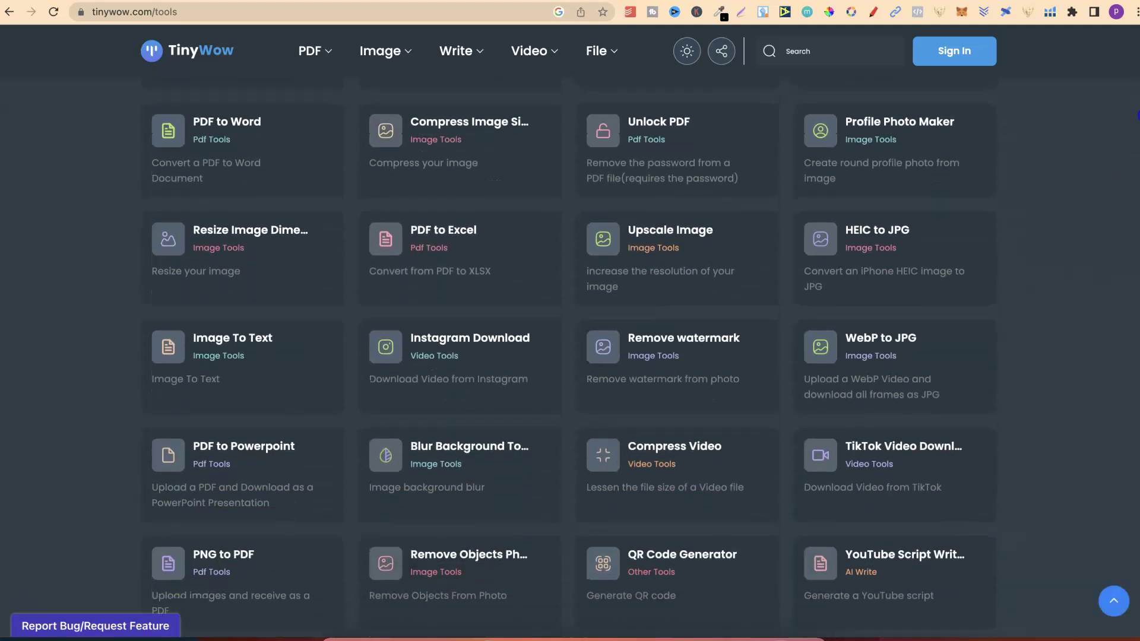
{"action": "scroll", "coordinate": [1138, 119], "scroll_direction": "down", "scroll_amount": 4}
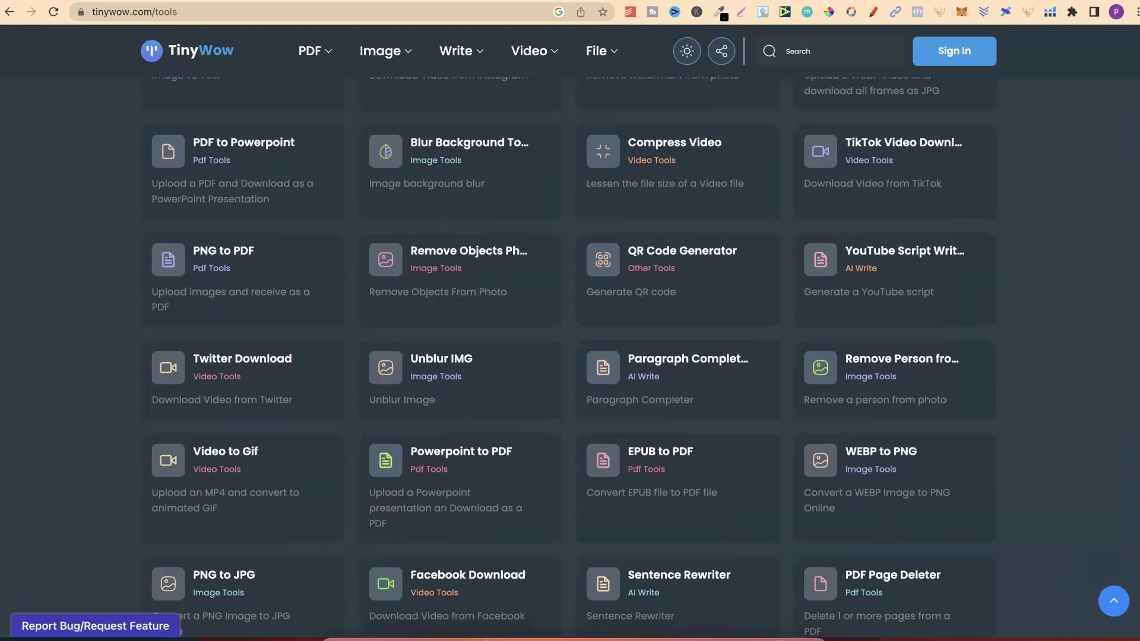
{"action": "scroll", "coordinate": [640, 348], "scroll_direction": "down", "scroll_amount": 2}
{"action": "scroll", "coordinate": [570, 356], "scroll_direction": "down", "scroll_amount": 3}
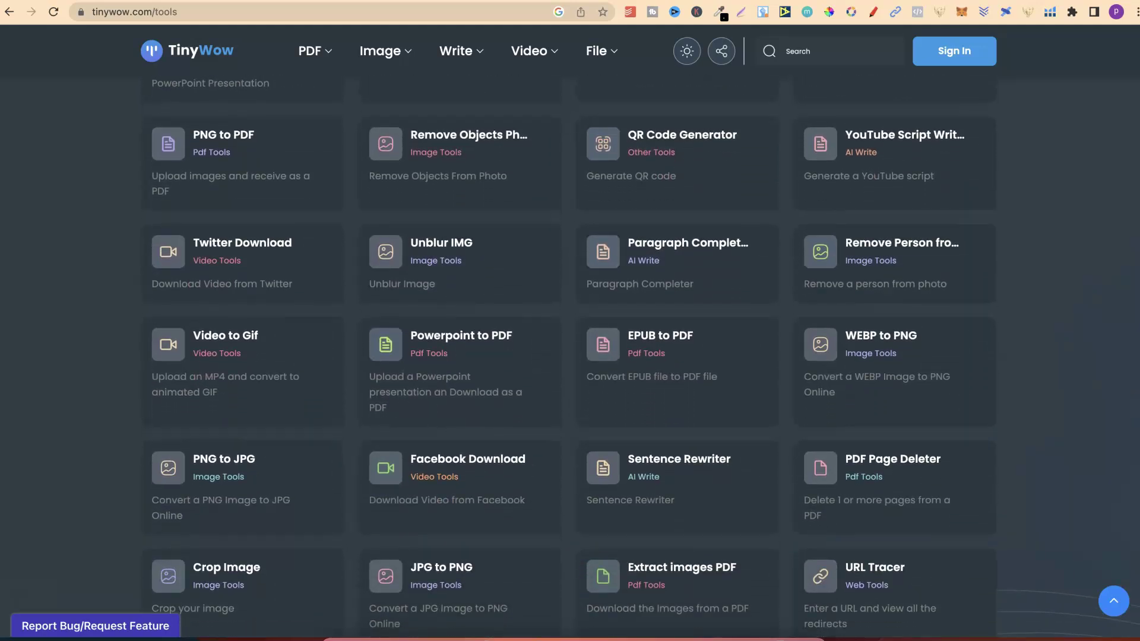
{"action": "scroll", "coordinate": [570, 356], "scroll_direction": "down", "scroll_amount": 10}
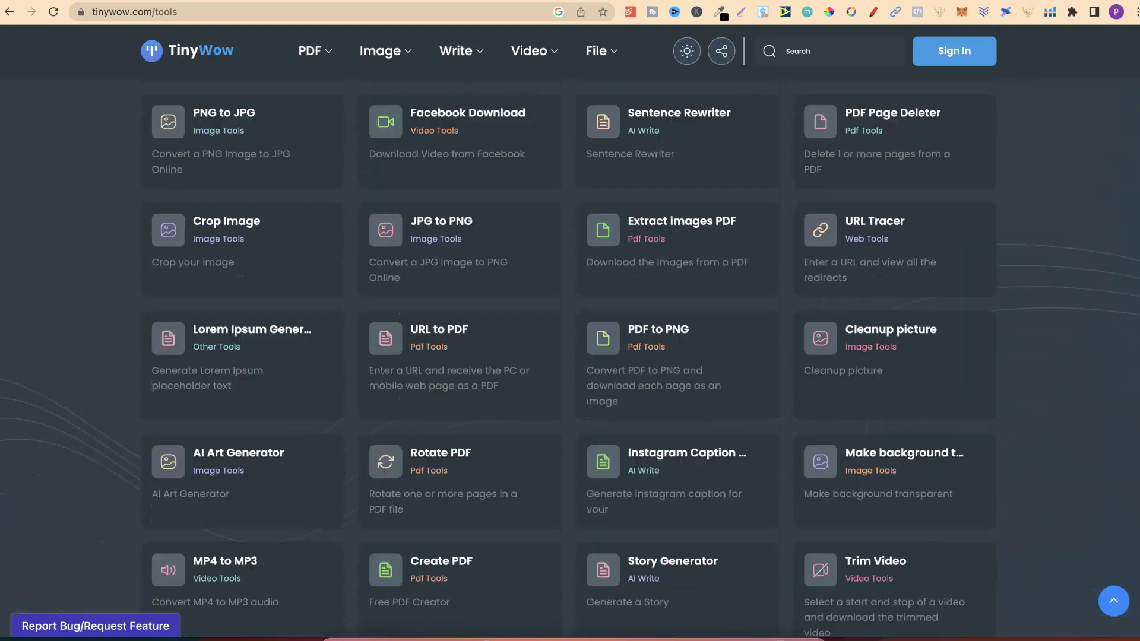
{"action": "scroll", "coordinate": [570, 356], "scroll_direction": "down", "scroll_amount": 12}
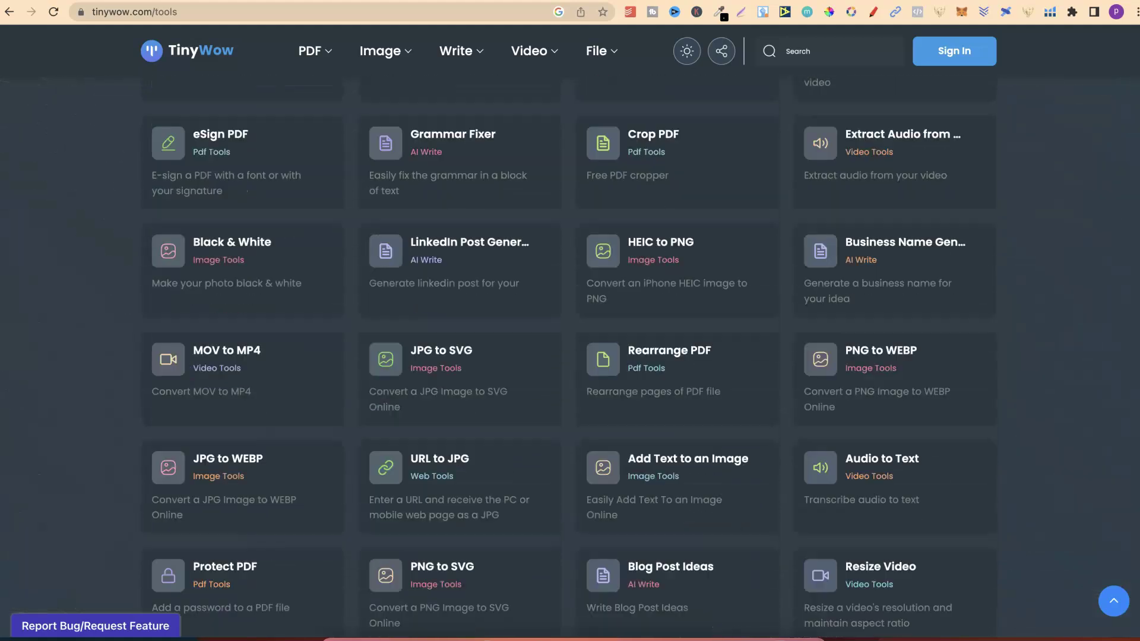
{"action": "scroll", "coordinate": [570, 356], "scroll_direction": "down", "scroll_amount": 5}
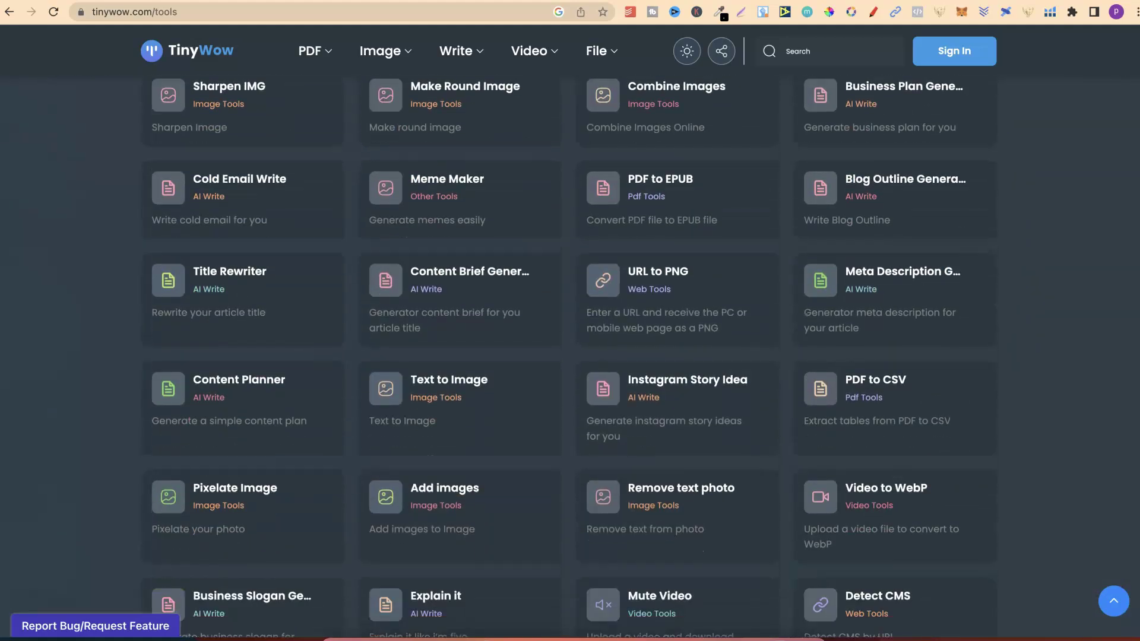
{"action": "scroll", "coordinate": [570, 356], "scroll_direction": "down", "scroll_amount": 4}
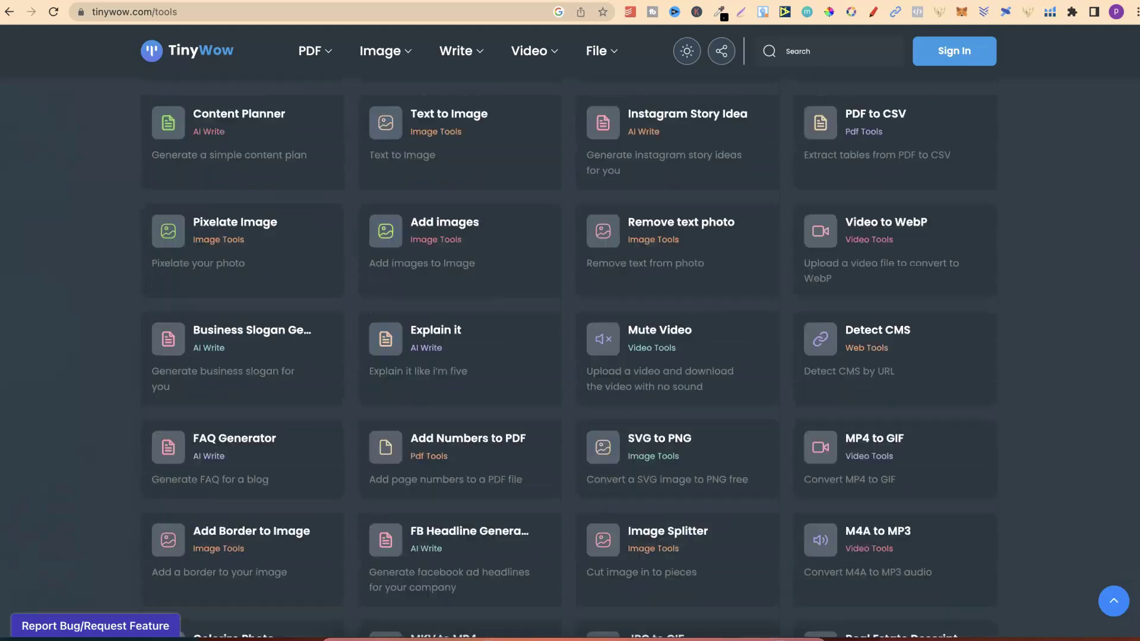
{"action": "scroll", "coordinate": [570, 356], "scroll_direction": "down", "scroll_amount": 5}
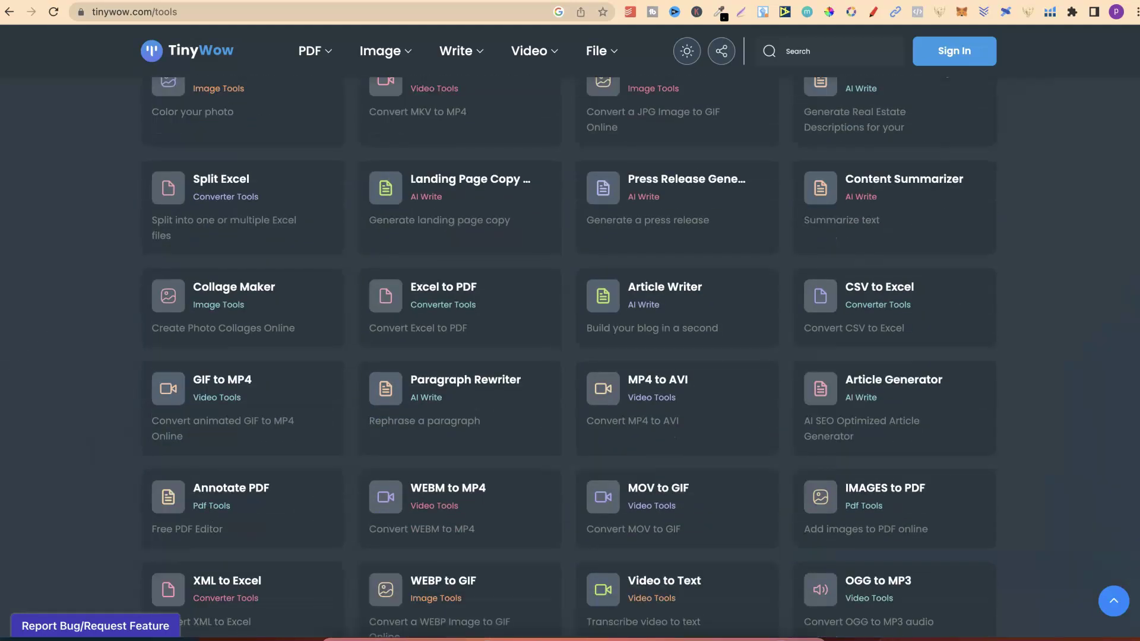
{"action": "scroll", "coordinate": [570, 356], "scroll_direction": "down", "scroll_amount": 1}
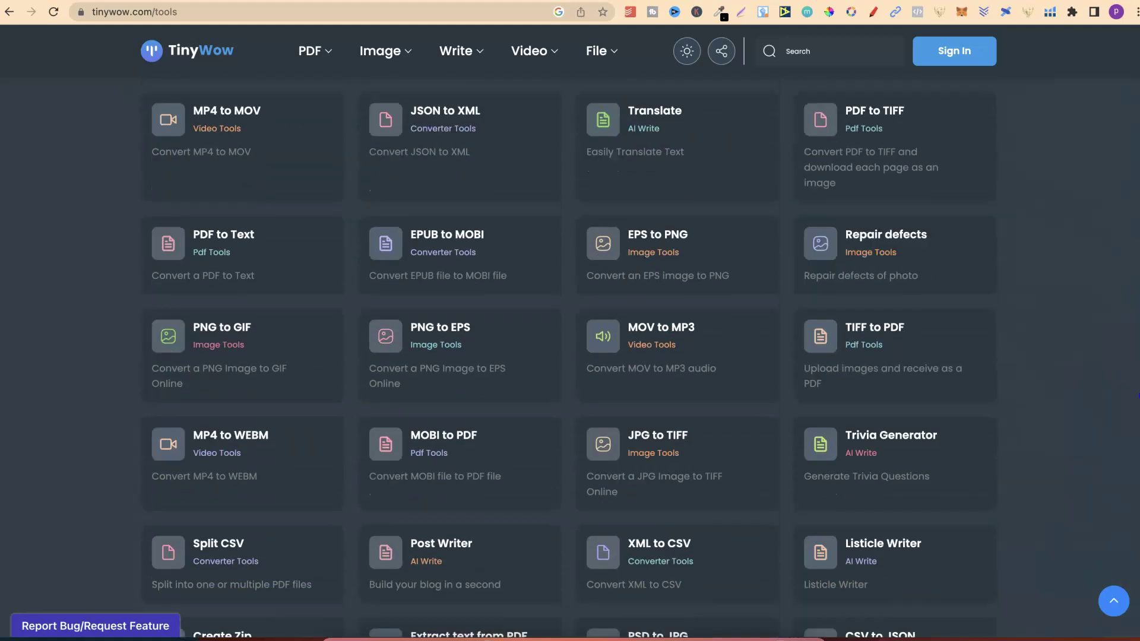
{"action": "scroll", "coordinate": [570, 356], "scroll_direction": "down", "scroll_amount": 5}
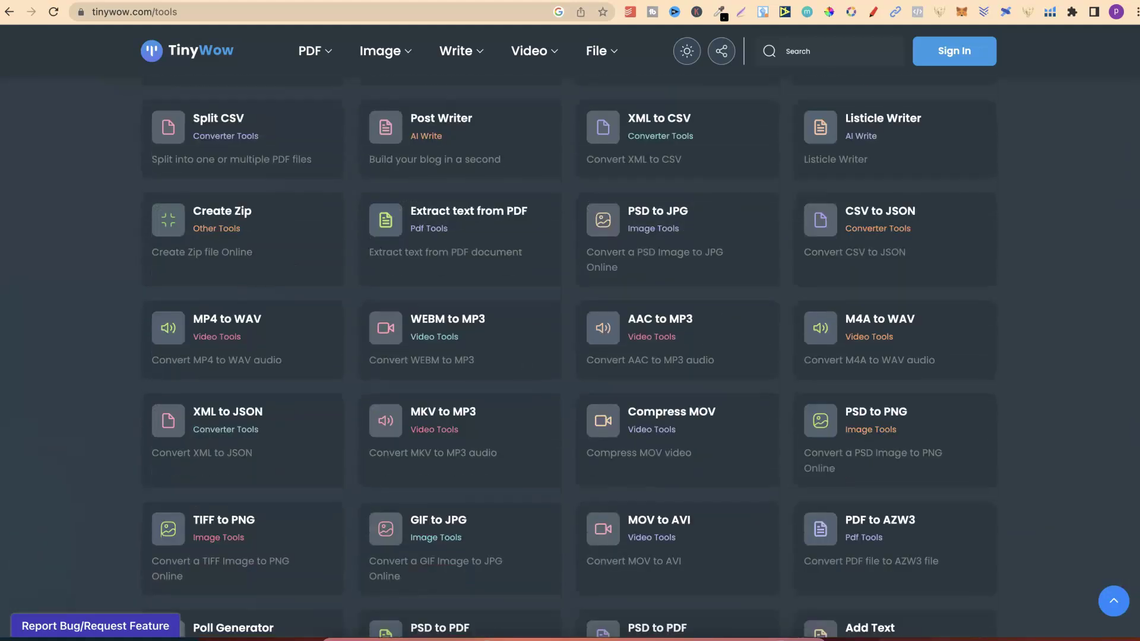
{"action": "scroll", "coordinate": [570, 356], "scroll_direction": "down", "scroll_amount": 9}
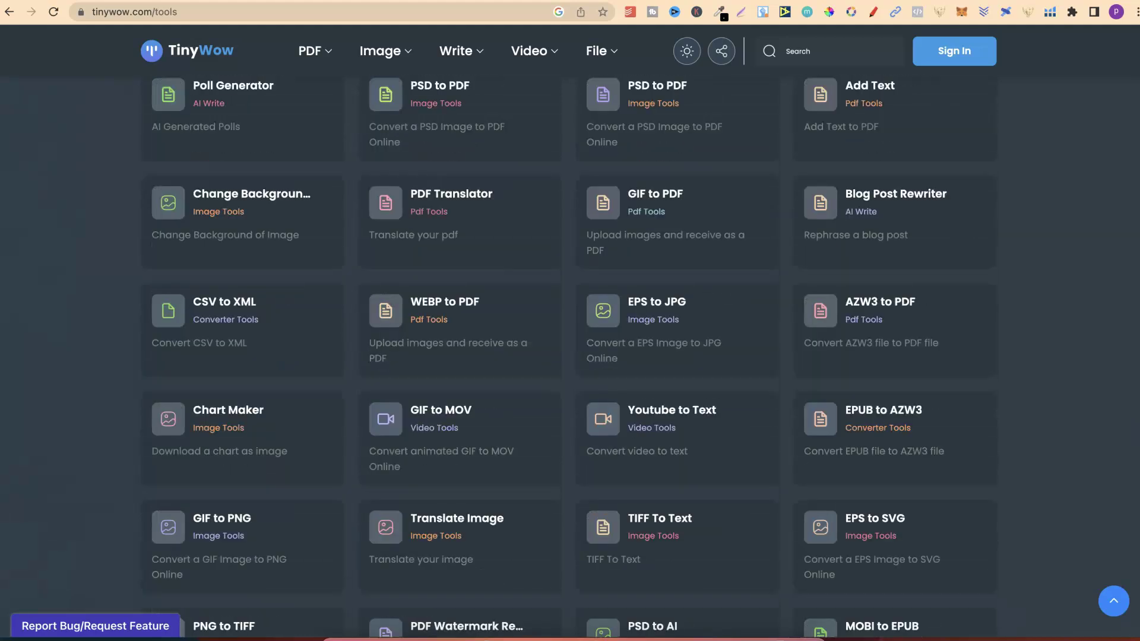
{"action": "scroll", "coordinate": [570, 356], "scroll_direction": "down", "scroll_amount": 8}
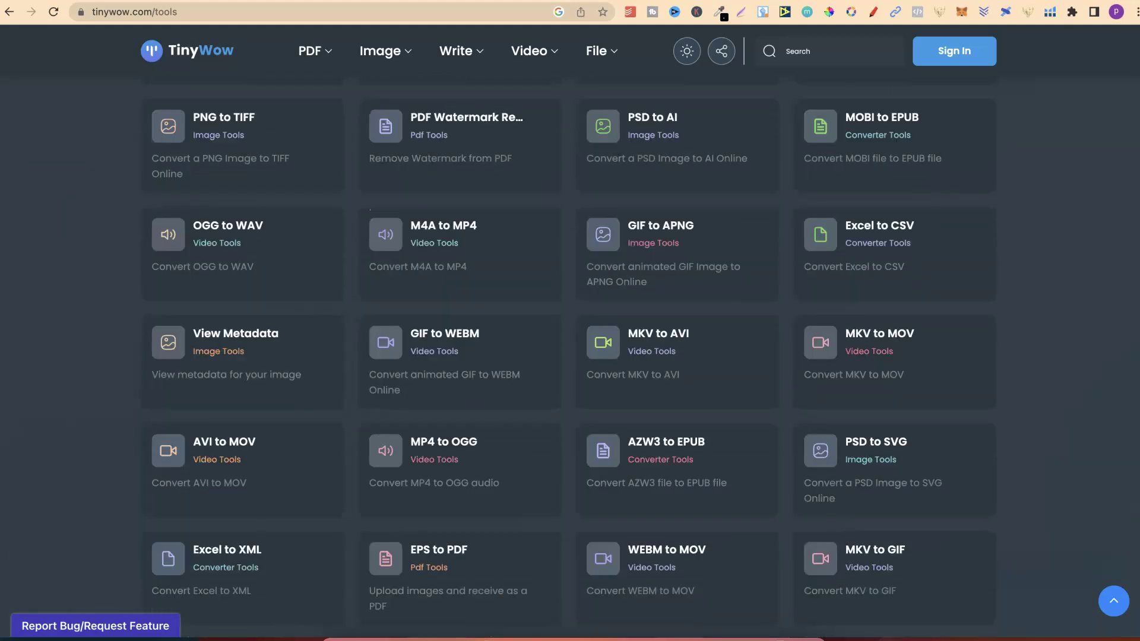
{"action": "scroll", "coordinate": [570, 356], "scroll_direction": "down", "scroll_amount": 9}
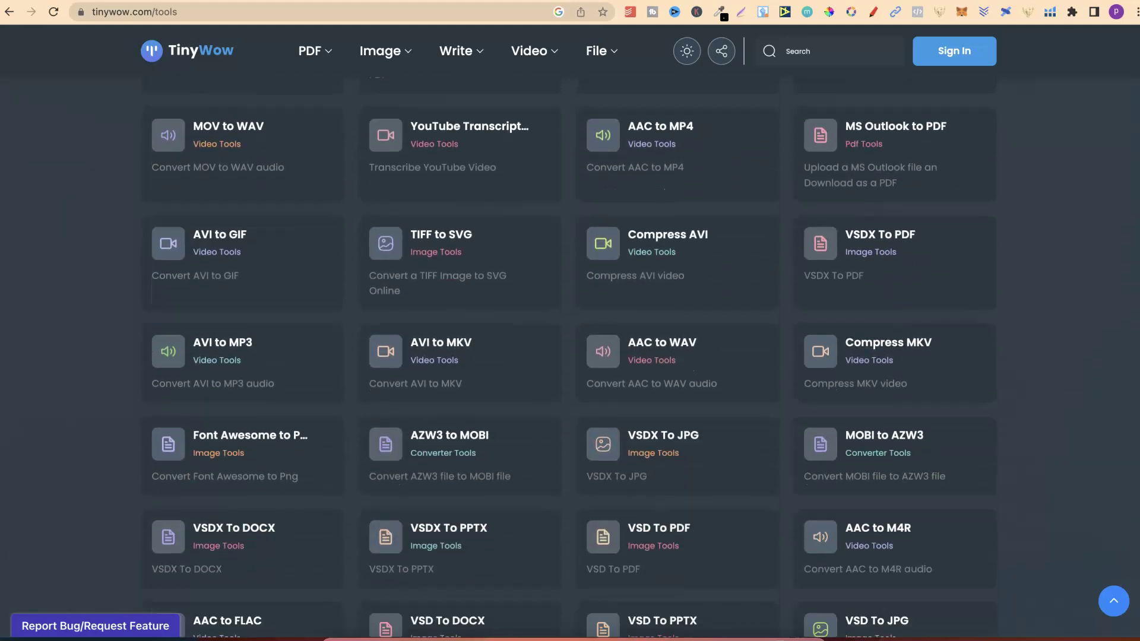
{"action": "scroll", "coordinate": [570, 356], "scroll_direction": "down", "scroll_amount": 5}
{"action": "left_click_drag", "start_coordinate": [1136, 545], "coordinate": [1135, 56]}
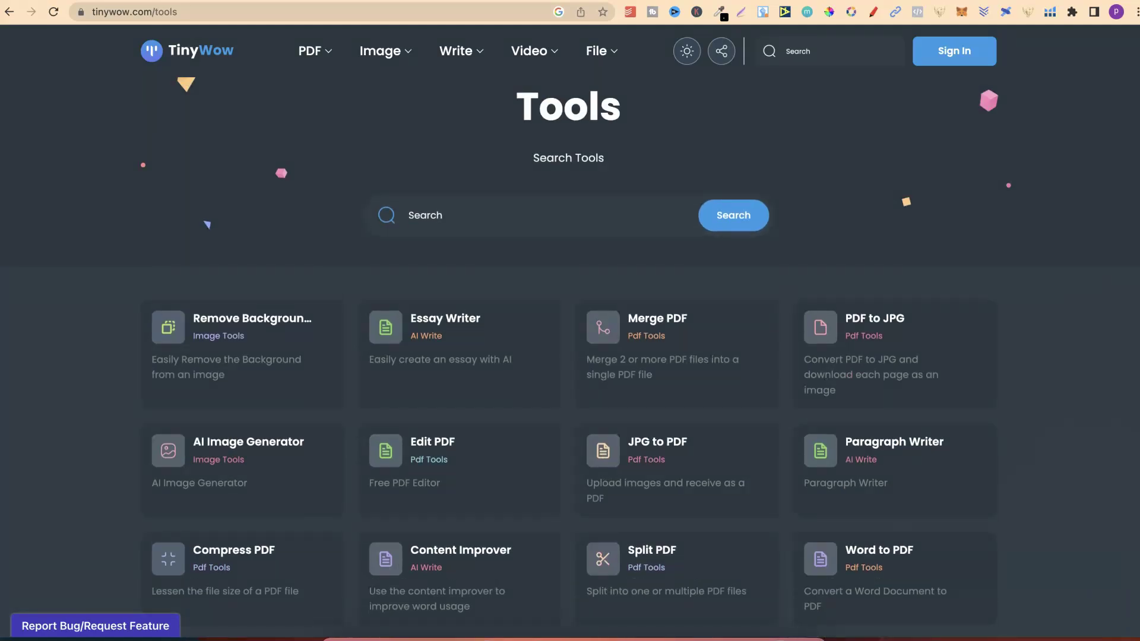